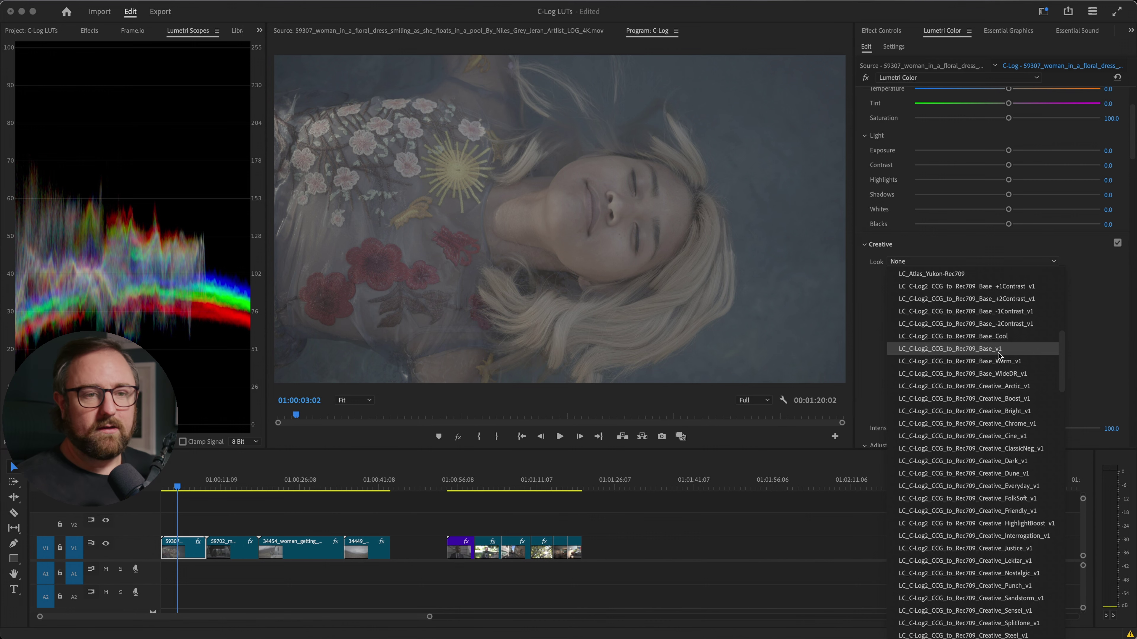
# - Apply the LC_C-Log2_CCG_to_Rec709_Base_v1 look to the floral-dress clip and set Exposure to -0.3, Temperature to 3.6 and Highlights to -10.1
pyautogui.click(998, 349)
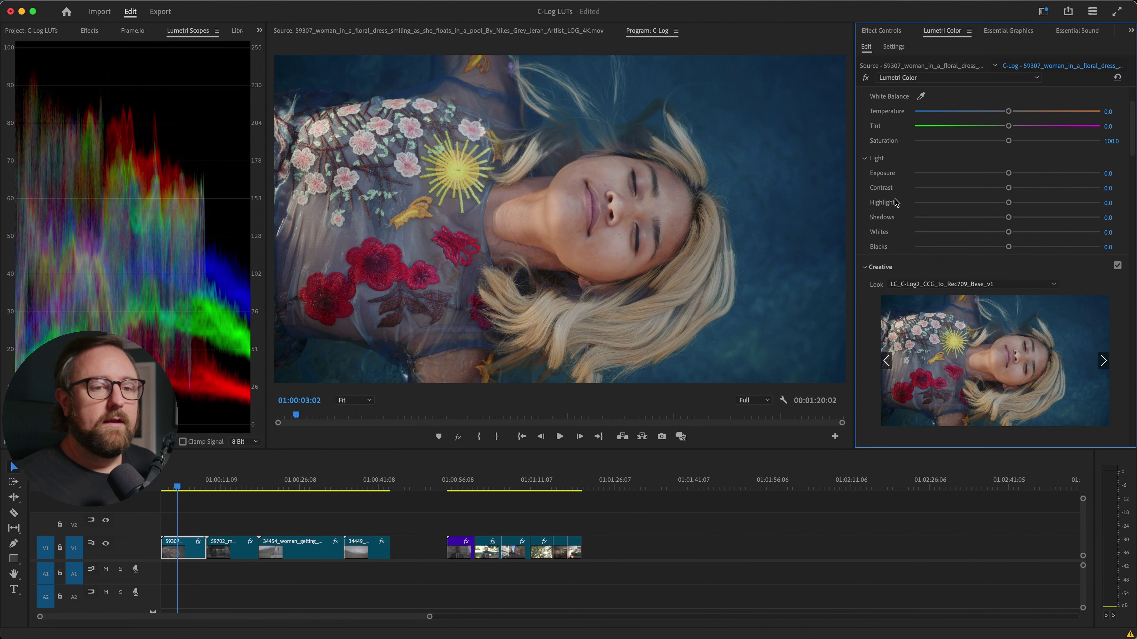
pyautogui.scroll(1, 881, 209)
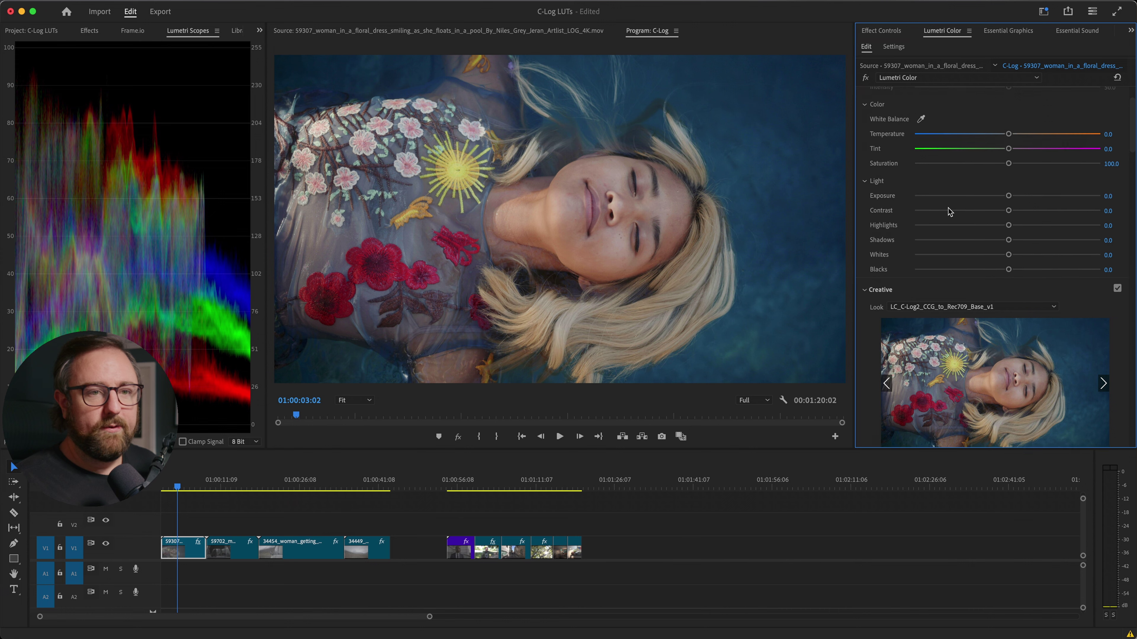
pyautogui.scroll(1, 885, 147)
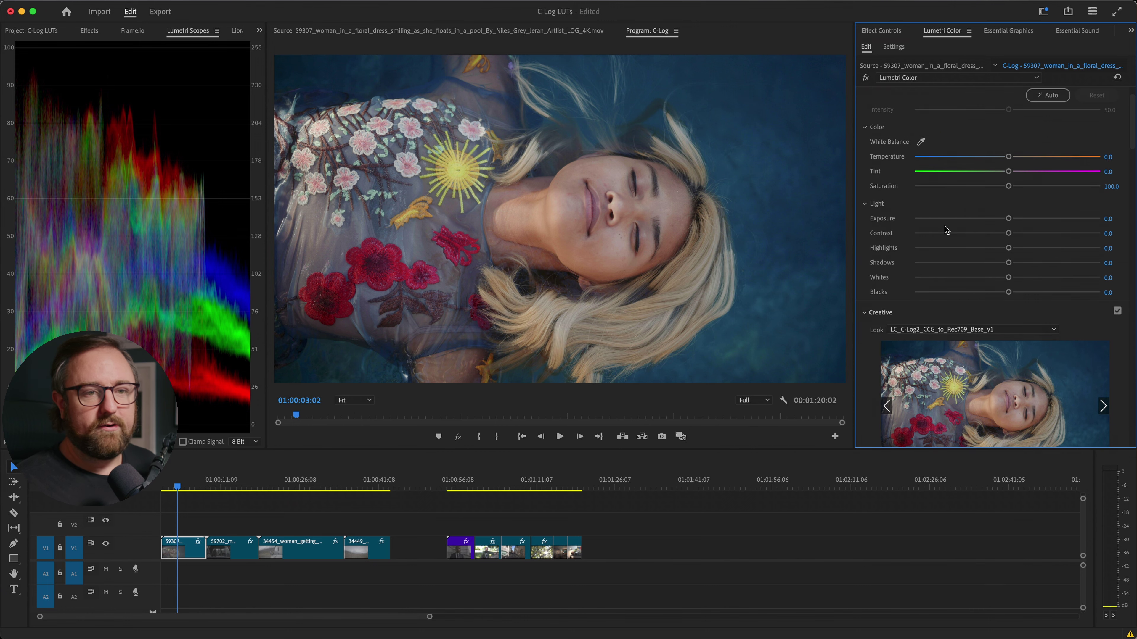
pyautogui.moveTo(1009, 218); pyautogui.dragTo(1002, 222)
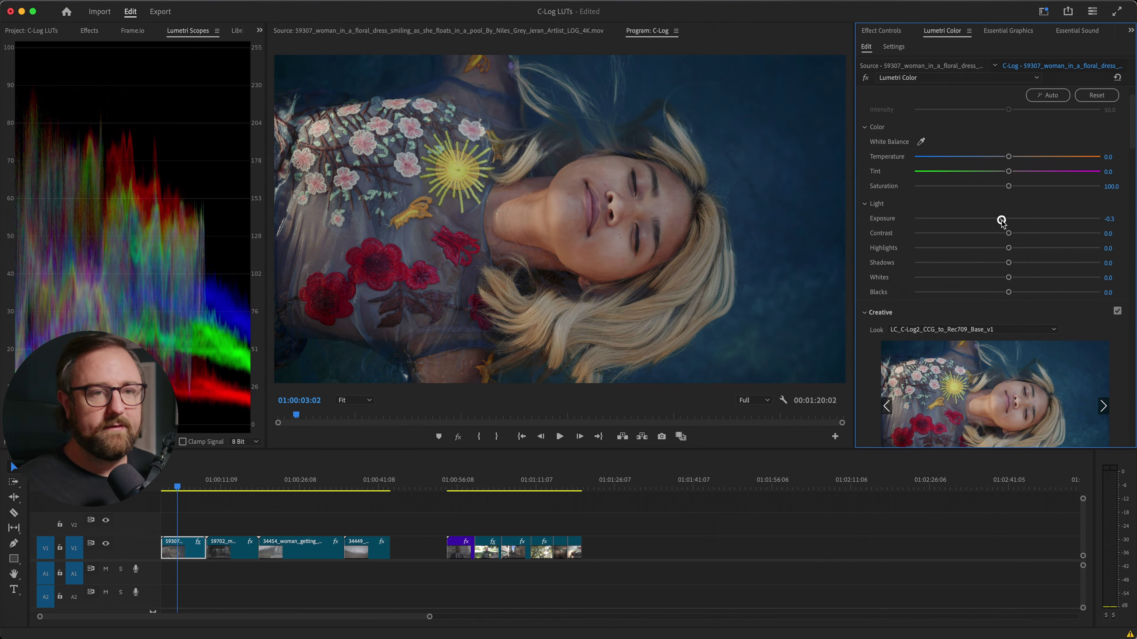
pyautogui.moveTo(1009, 157); pyautogui.dragTo(1011, 158)
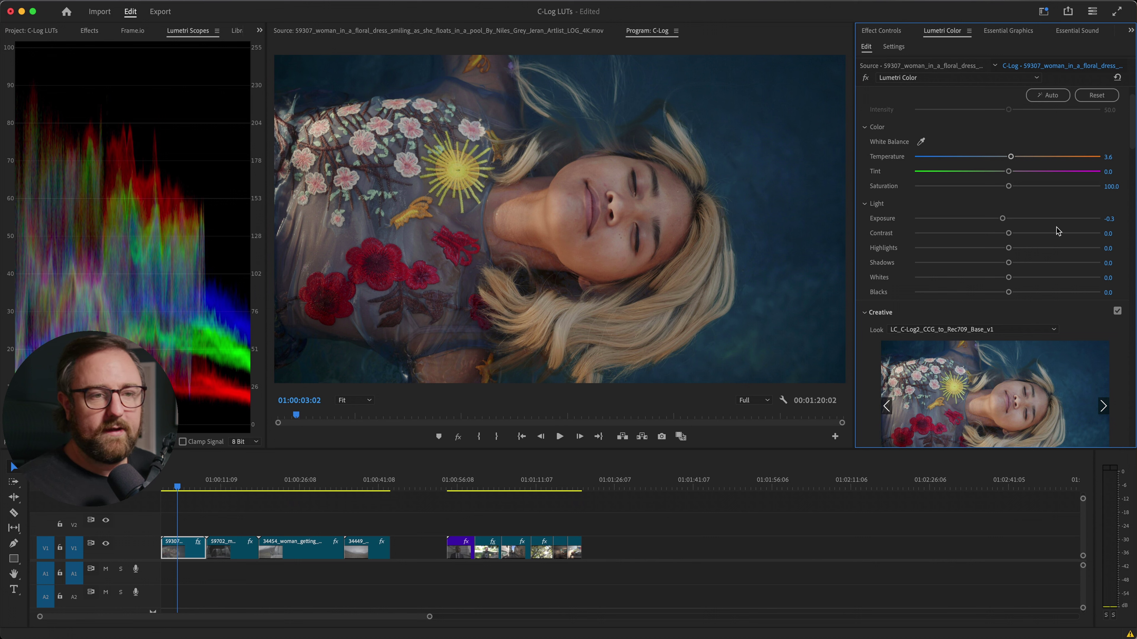
pyautogui.moveTo(1009, 249); pyautogui.dragTo(998, 250)
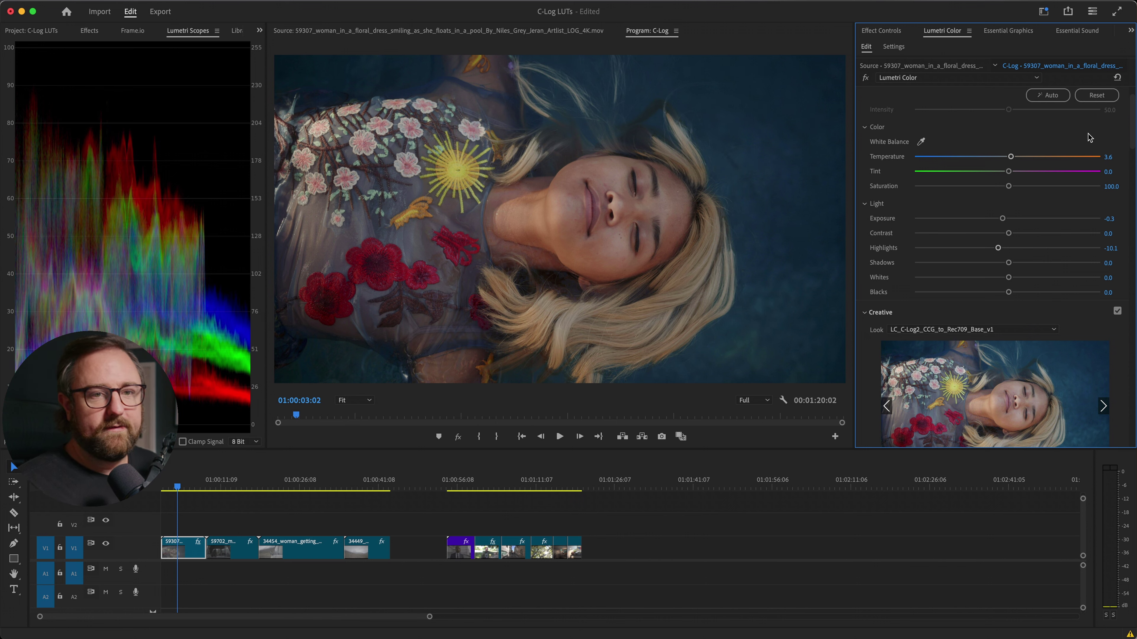
# - Compare the floral-dress clip with its Basic Correction and Creative adjustments each switched off and back on
pyautogui.scroll(2, 1118, 155)
pyautogui.click(1117, 98)
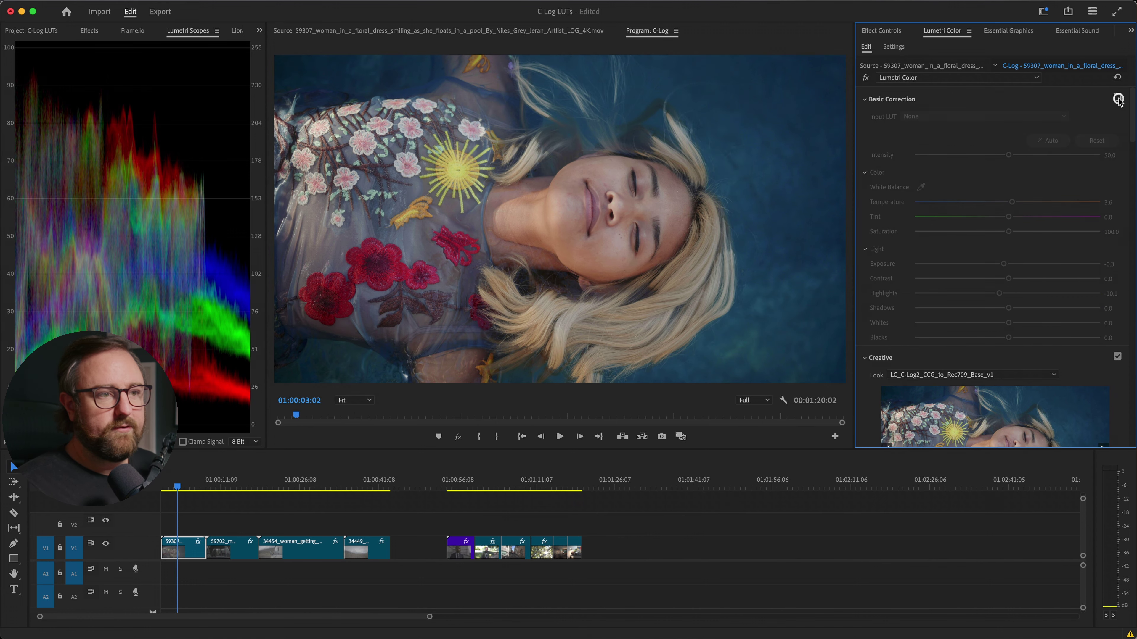
pyautogui.click(1118, 98)
pyautogui.click(1117, 98)
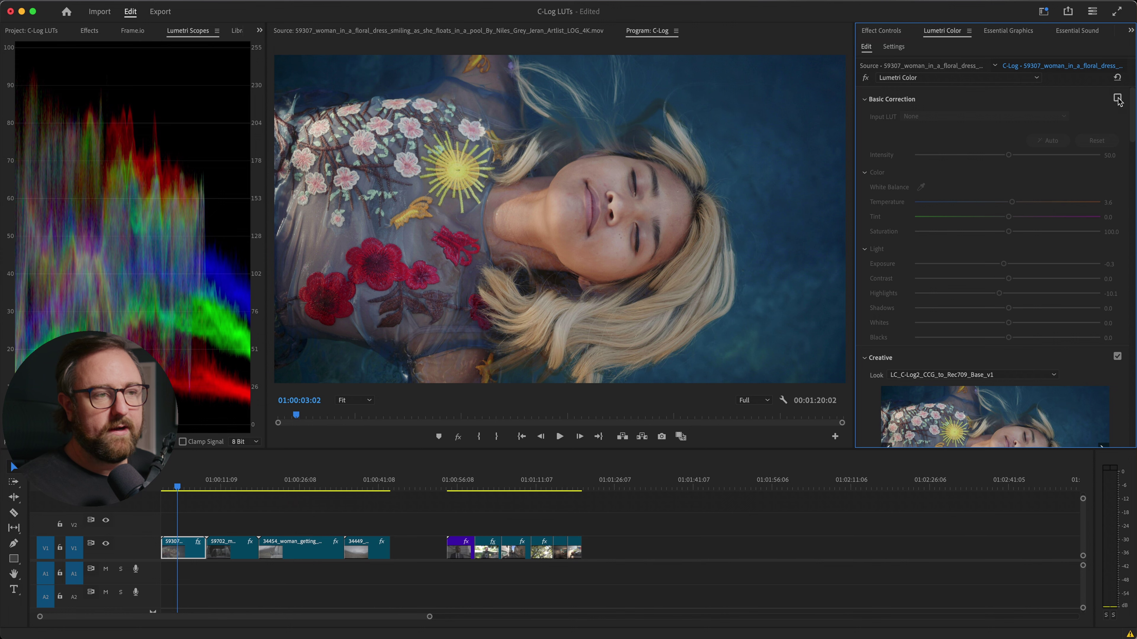
pyautogui.click(1117, 98)
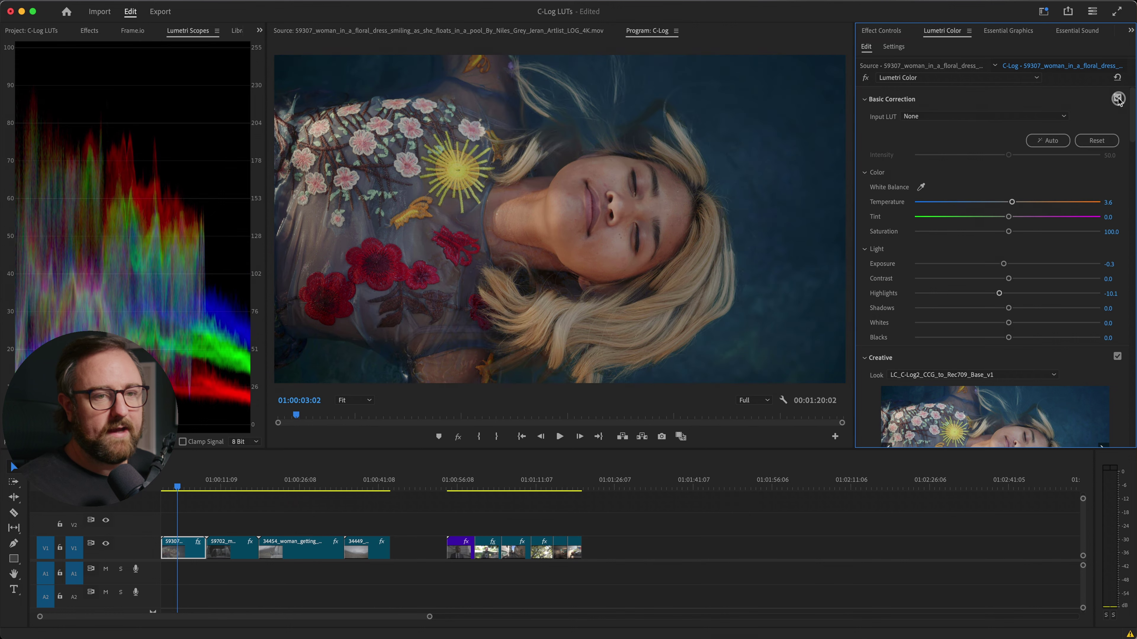
pyautogui.click(1117, 357)
pyautogui.click(1117, 357)
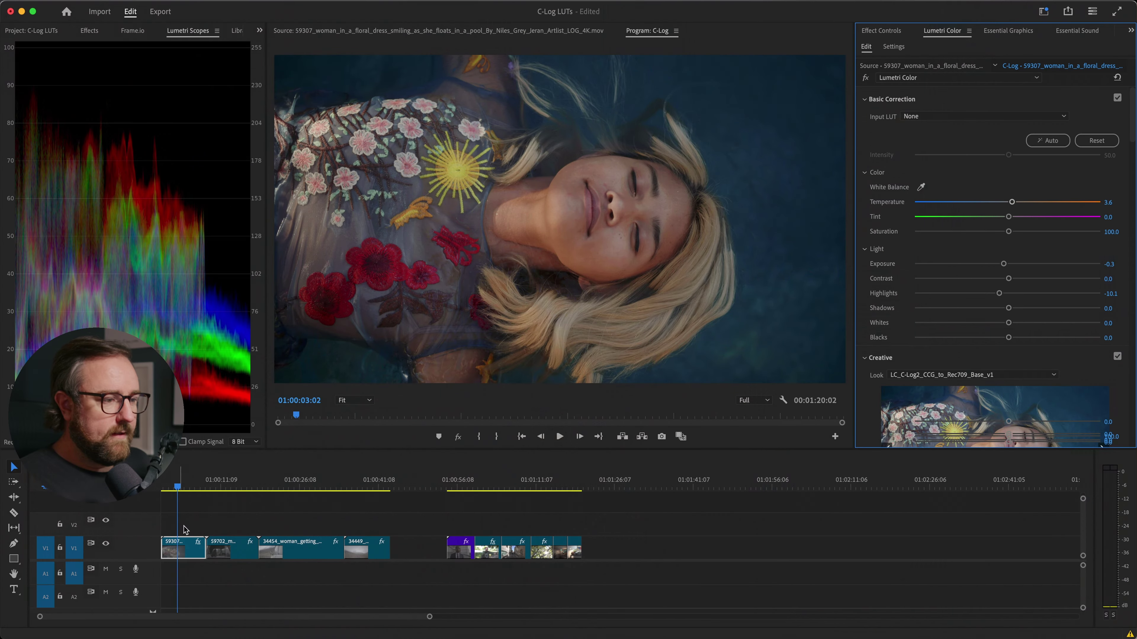
# - Move the playhead to the clip of the man in the truck and try the LC_C-Log2_CCG_to_Rec709_Base_Cool look on it
pyautogui.click(228, 487)
pyautogui.moveTo(228, 489); pyautogui.dragTo(231, 490)
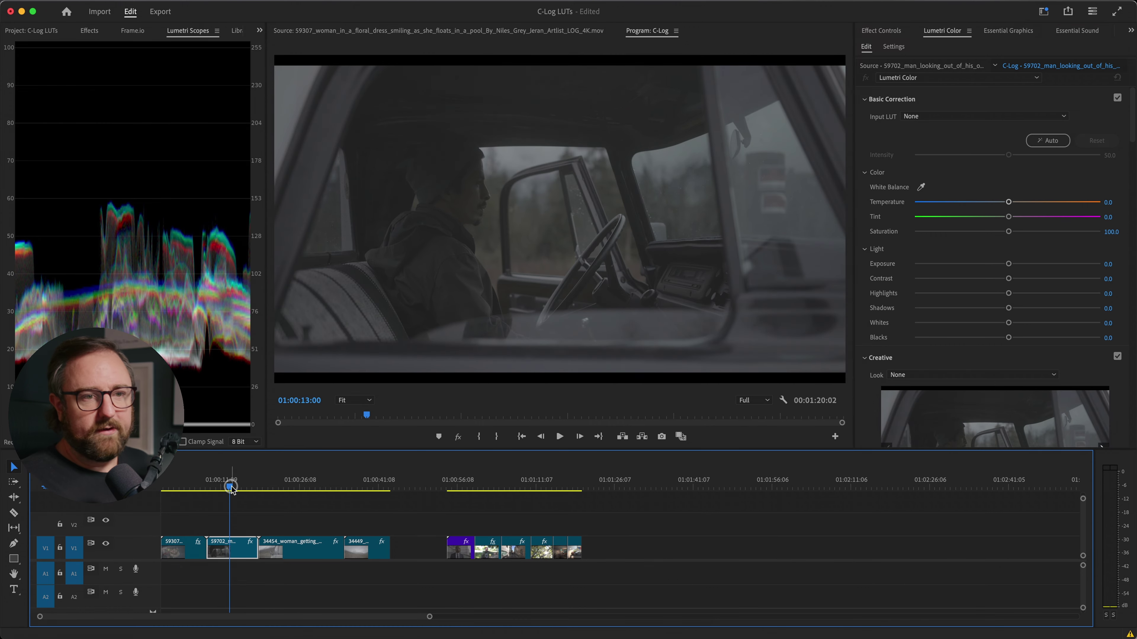
pyautogui.click(915, 375)
pyautogui.scroll(-5, 977, 299)
pyautogui.scroll(-1, 972, 300)
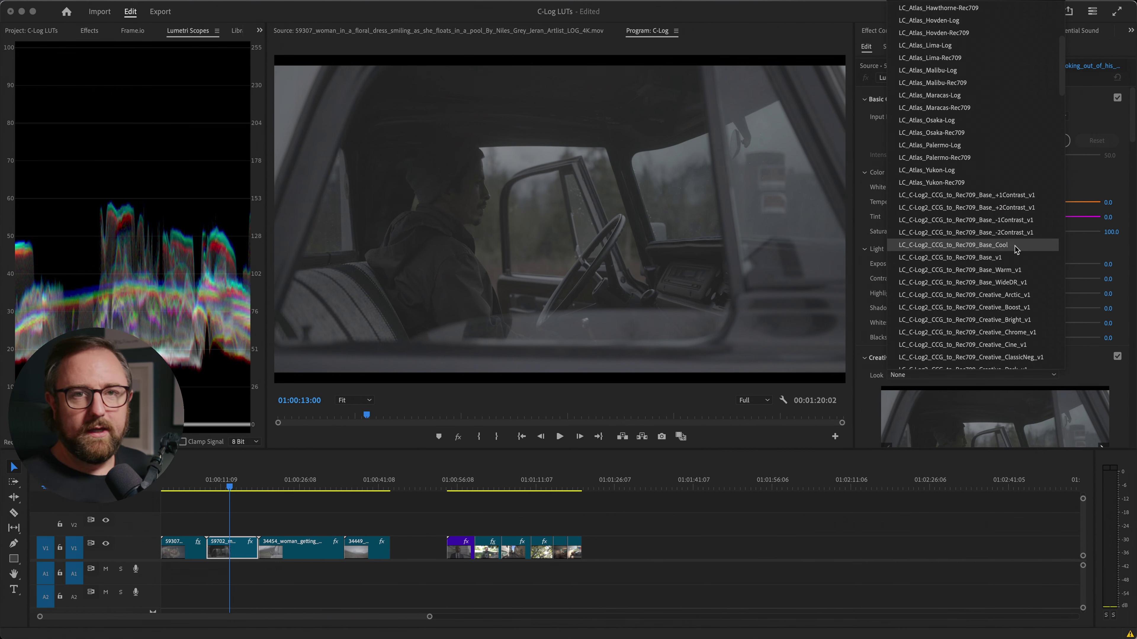
pyautogui.click(953, 245)
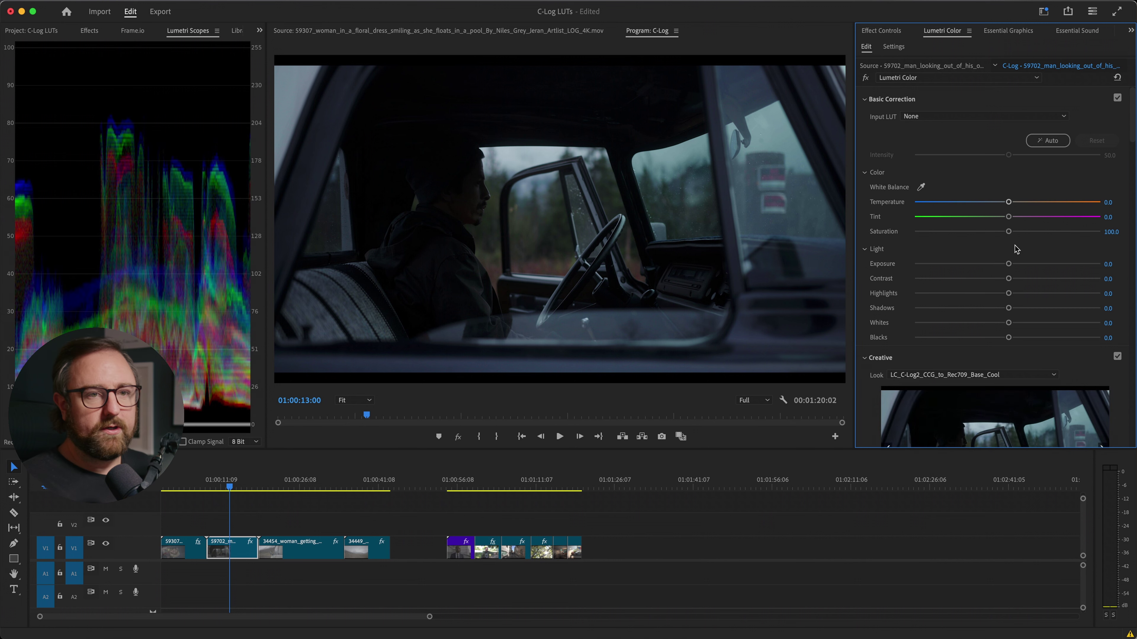
# - Change the truck clip's Look to LC_C-Log2_CCG_to_Rec709_Base_v1 and its Input LUT to LC_C-Log2_CCG_to_Rec709_Pre-LUT_Exp+2_v1
pyautogui.click(962, 375)
pyautogui.scroll(-10, 962, 276)
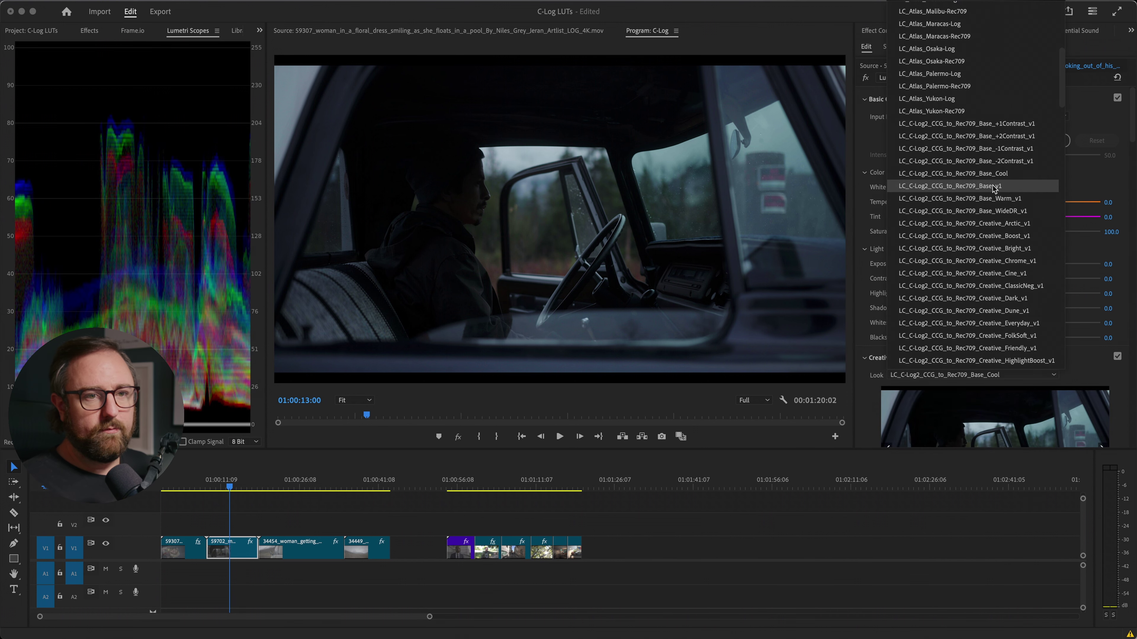
pyautogui.click(994, 186)
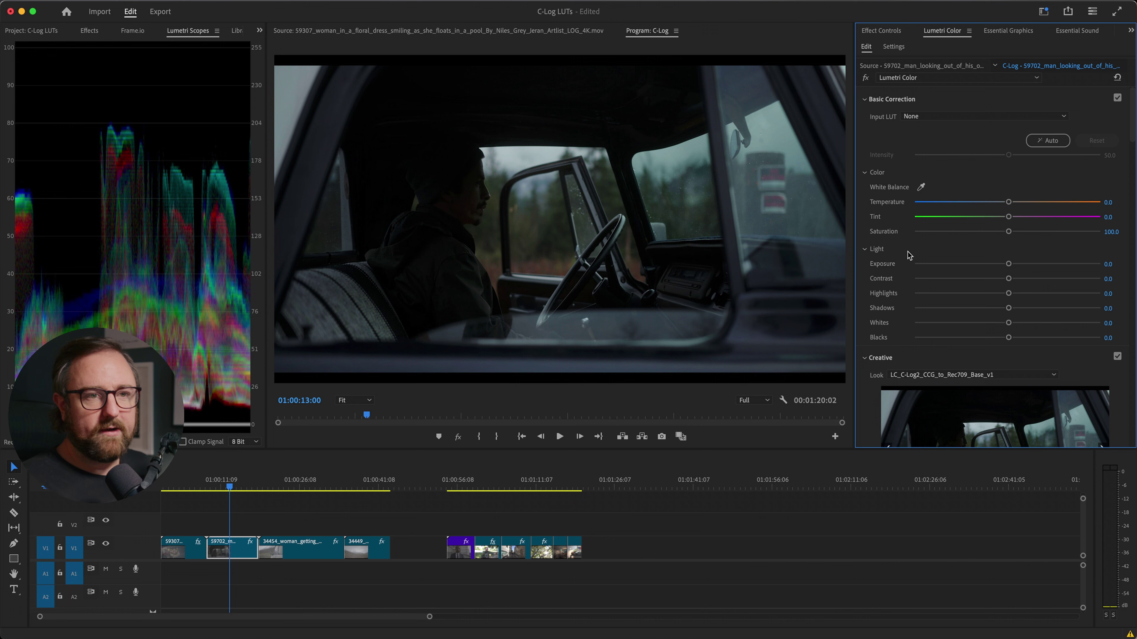
pyautogui.click(929, 119)
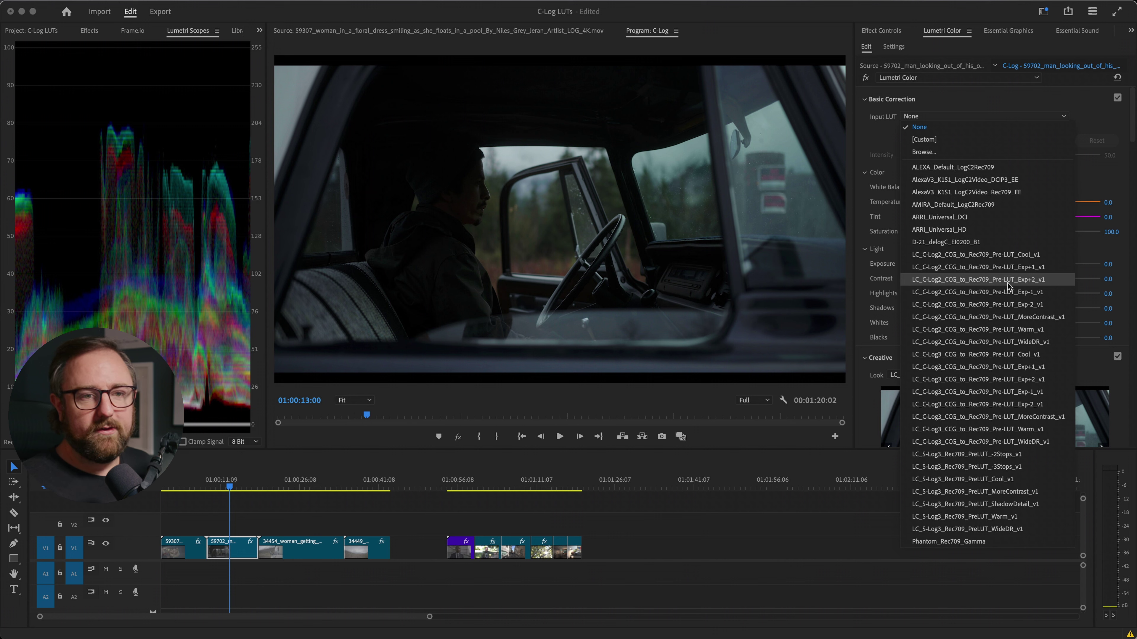
pyautogui.click(1050, 283)
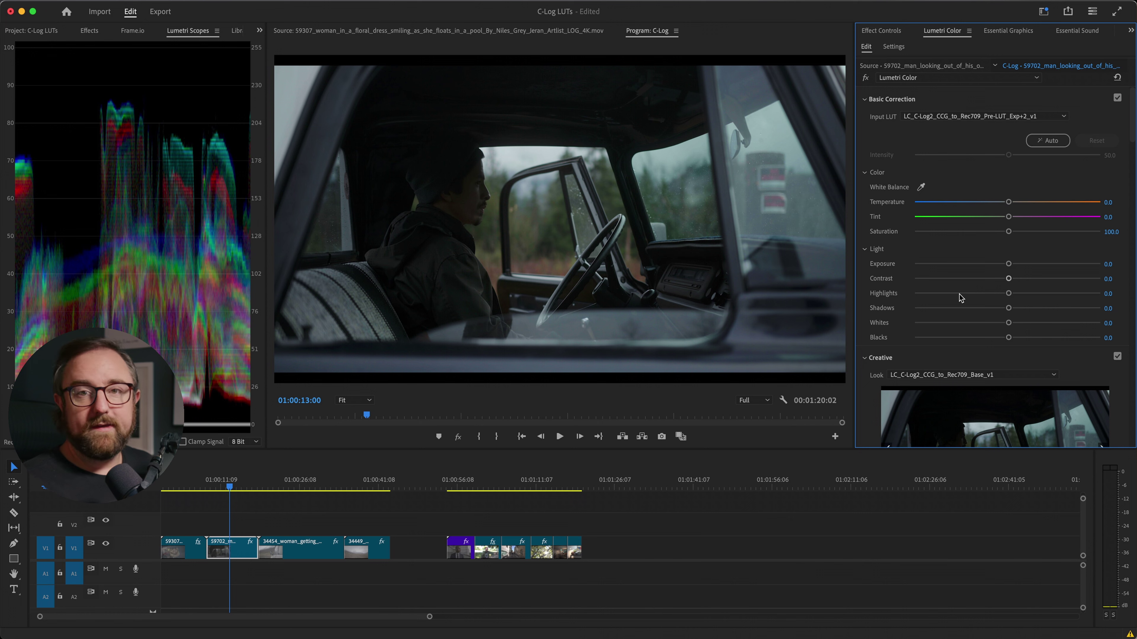
# - Adjust the truck clip's basic correction to Contrast -32.1, Exposure 0.2, Temperature -8.3 and Saturation 118.5
pyautogui.moveTo(1008, 279)
pyautogui.mouseDown()
pyautogui.moveTo(969, 282)
pyautogui.moveTo(1011, 264)
pyautogui.mouseUp()
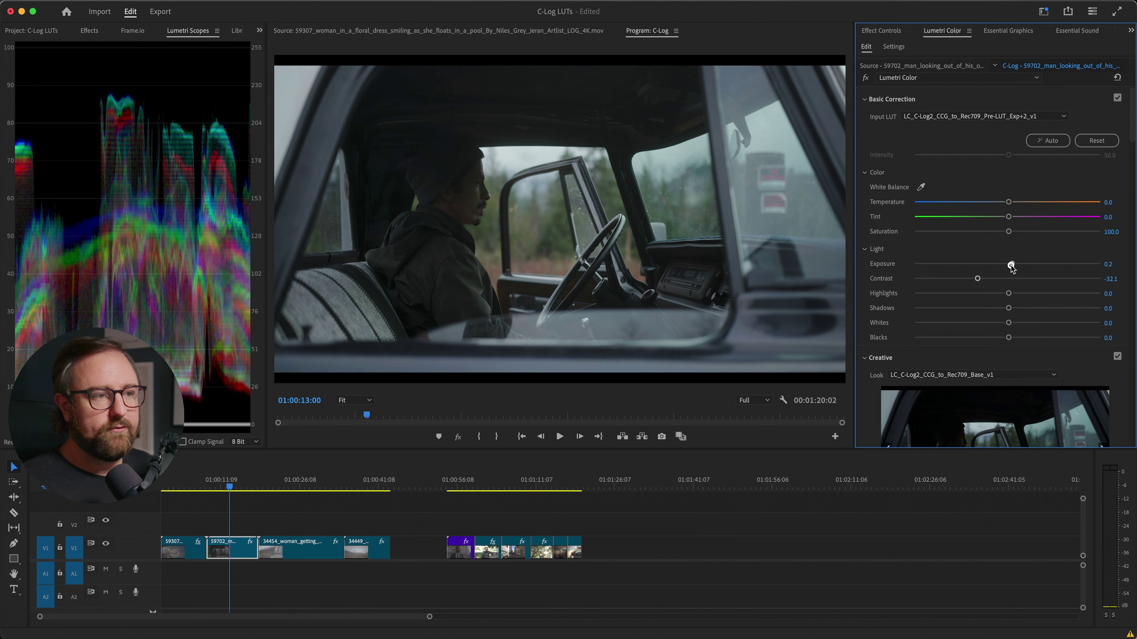
pyautogui.moveTo(1009, 202); pyautogui.dragTo(999, 207)
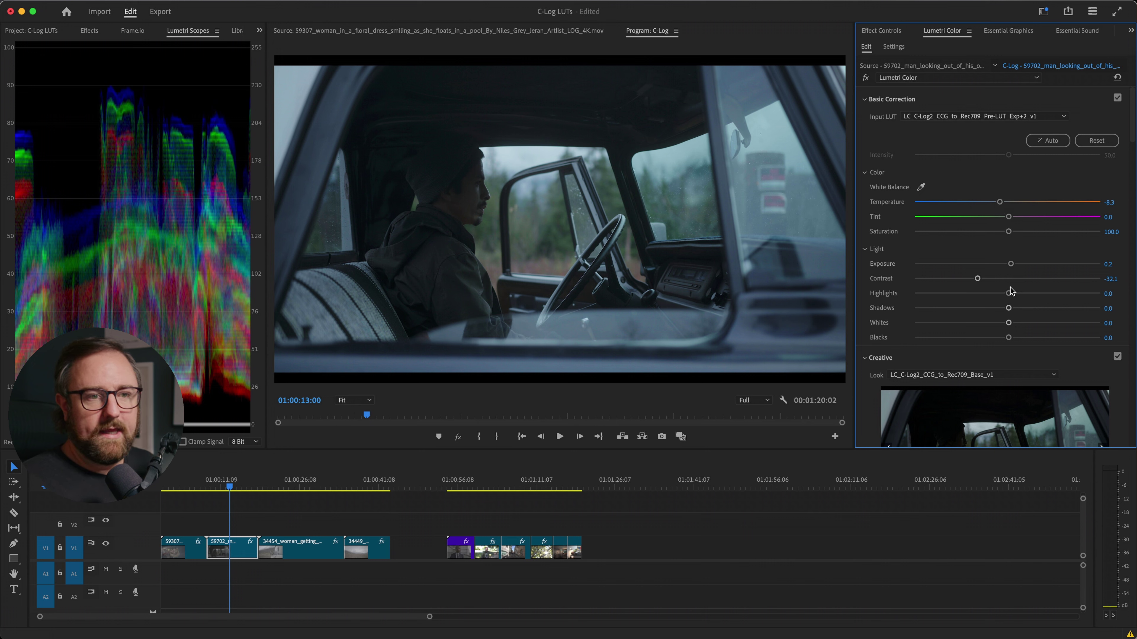
pyautogui.moveTo(1010, 233); pyautogui.dragTo(1025, 232)
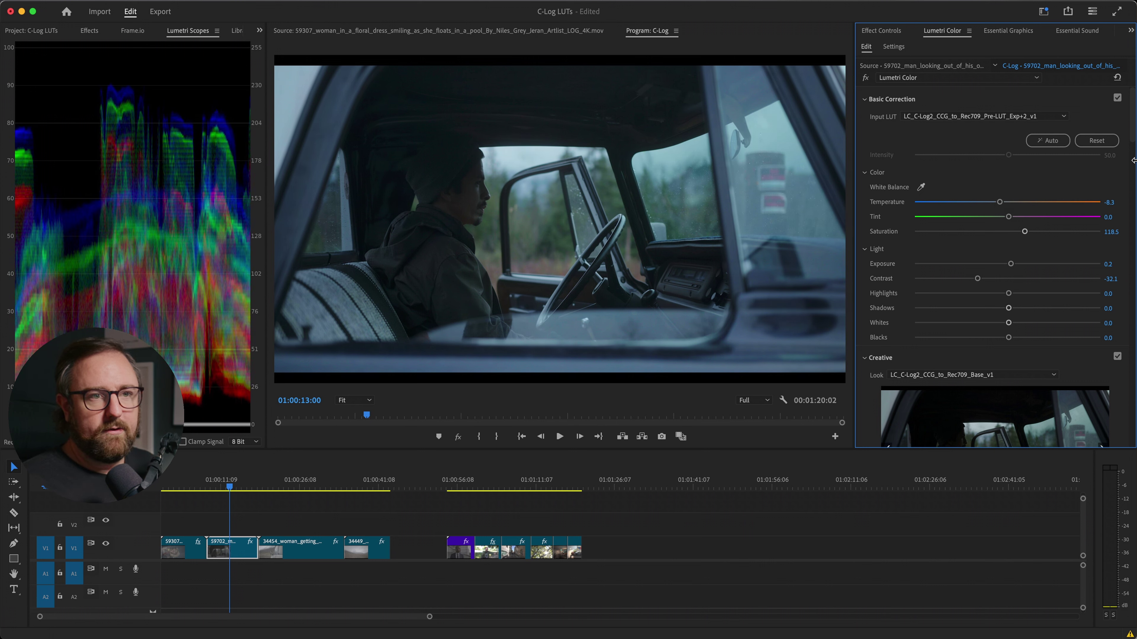
# - Compare the truck clip with Lumetri Color and Basic Correction switched off and on, and raise its Contrast slightly
pyautogui.click(865, 79)
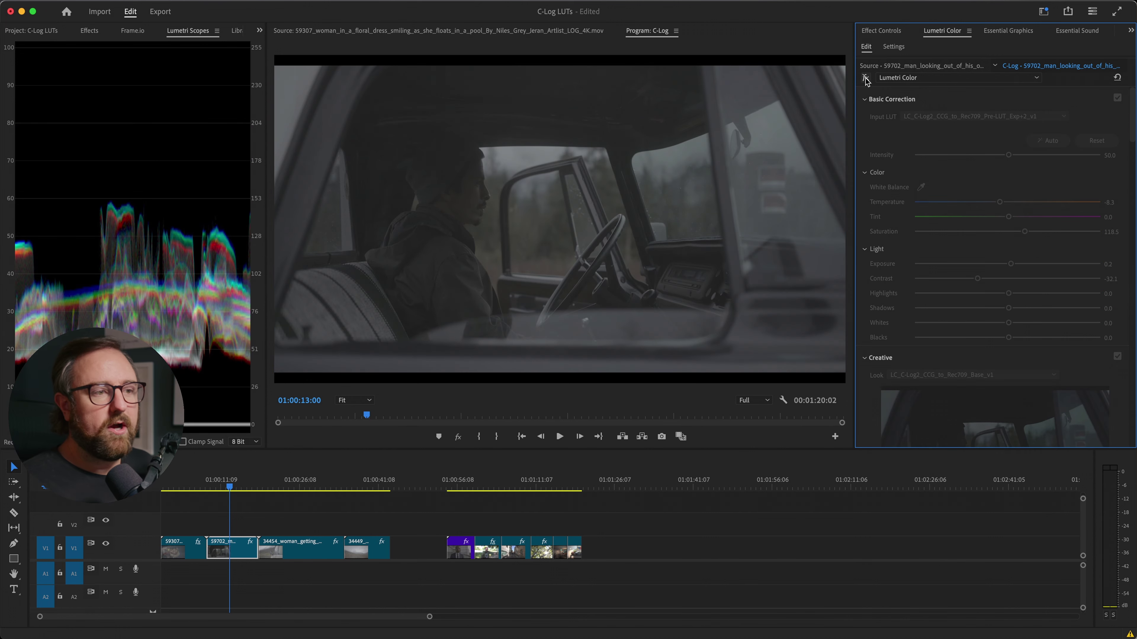
pyautogui.click(865, 79)
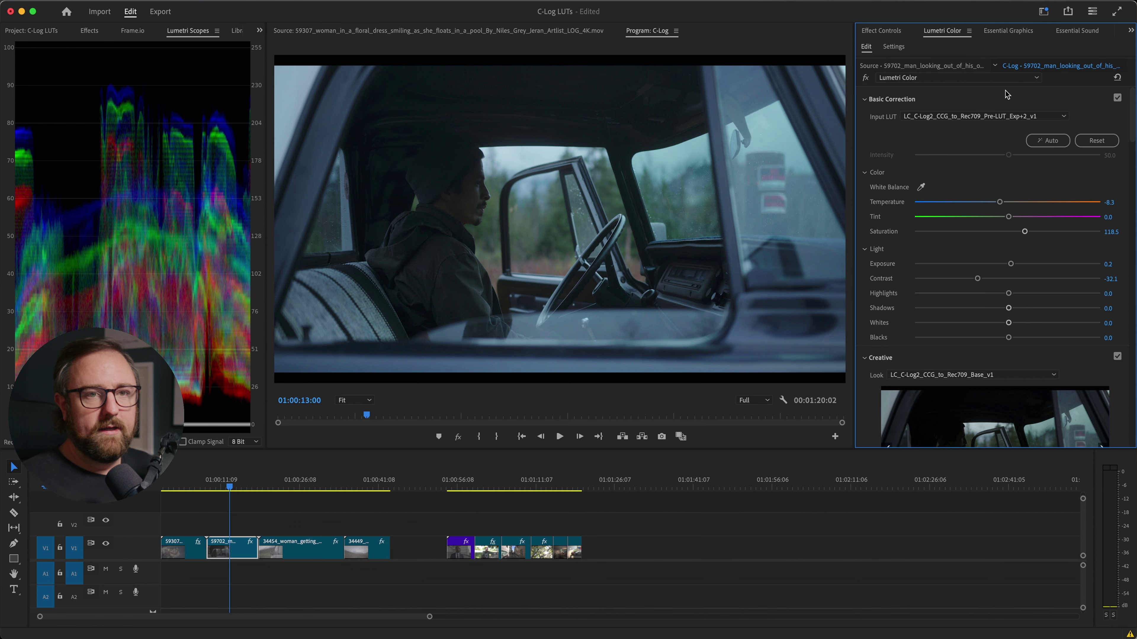
pyautogui.click(1118, 98)
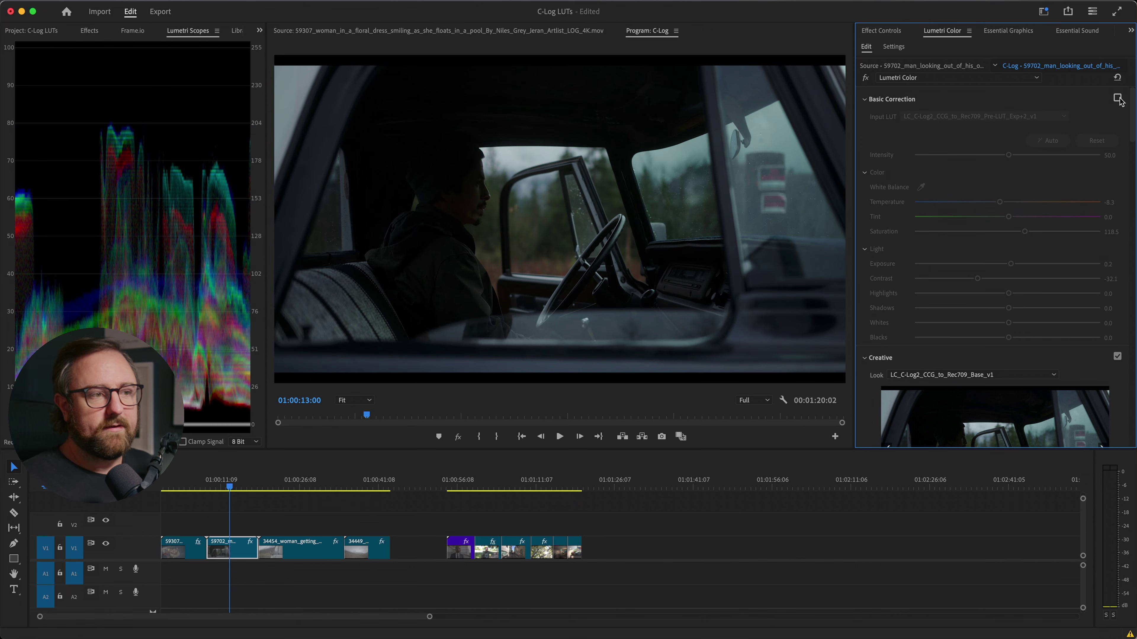
pyautogui.click(1118, 98)
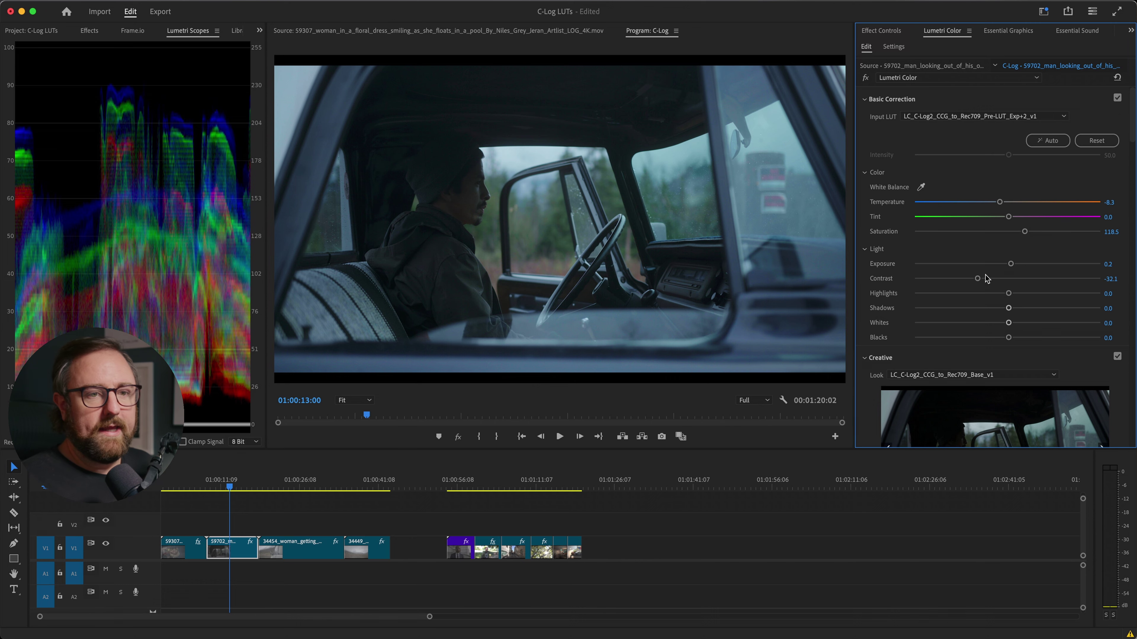
pyautogui.moveTo(978, 279); pyautogui.dragTo(990, 277)
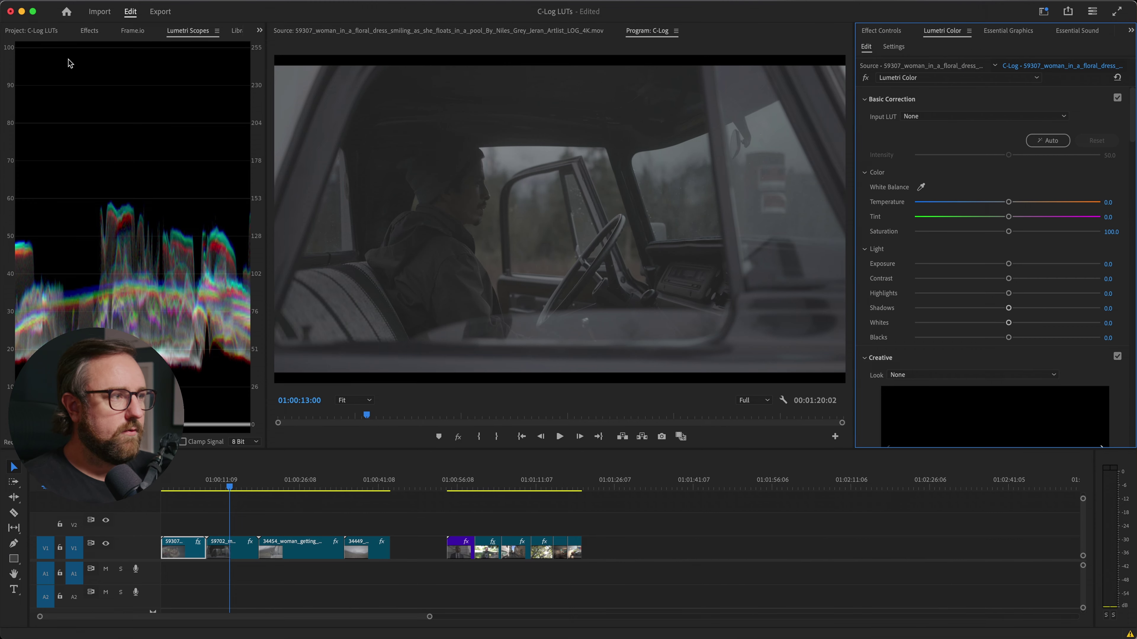
# - Place the Adjustment Layer from the project on track V2, spanning the first four clips
pyautogui.click(46, 34)
pyautogui.click(60, 95)
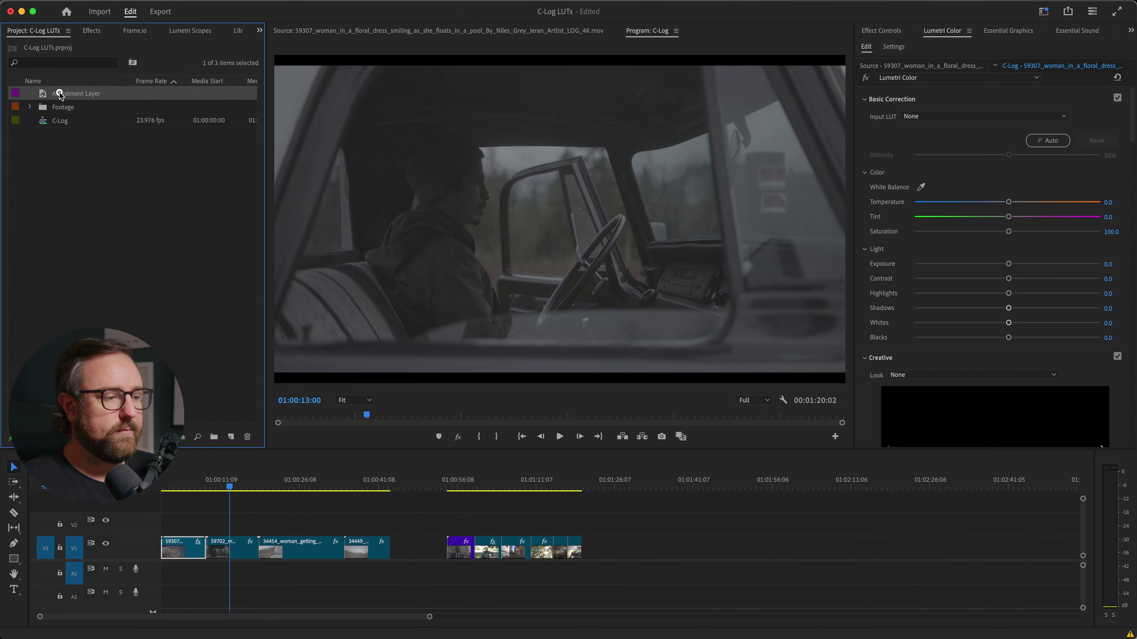
pyautogui.moveTo(60, 94); pyautogui.dragTo(390, 524)
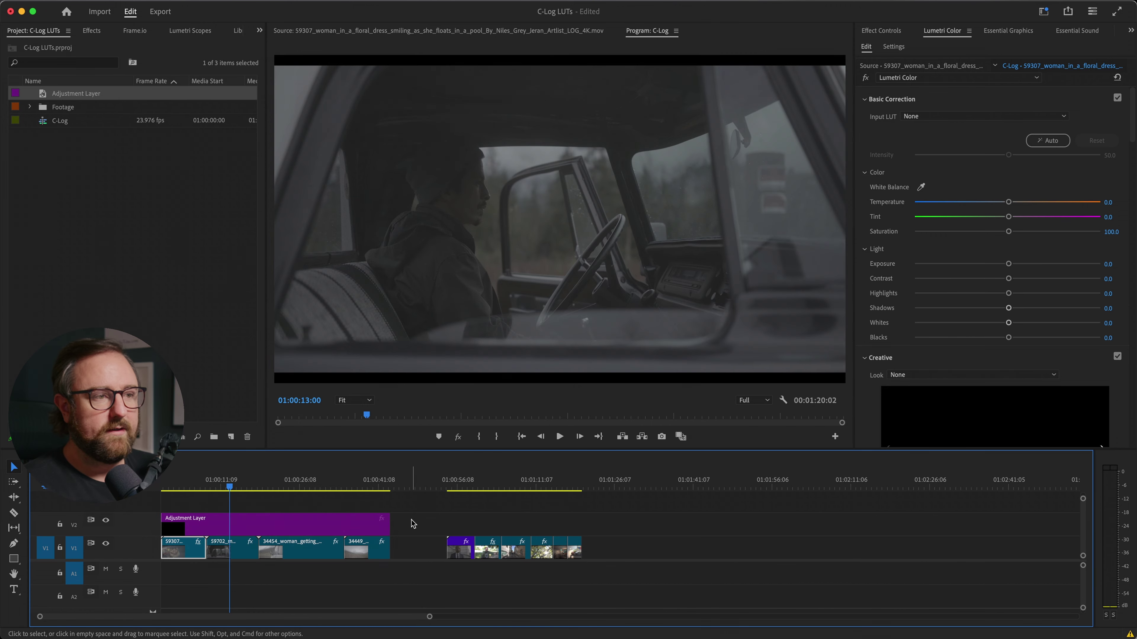
# - Apply the LC_C-Log2_CCG_to_Rec709_Creative_Chrome_v1 look to the adjustment layer
pyautogui.click(275, 529)
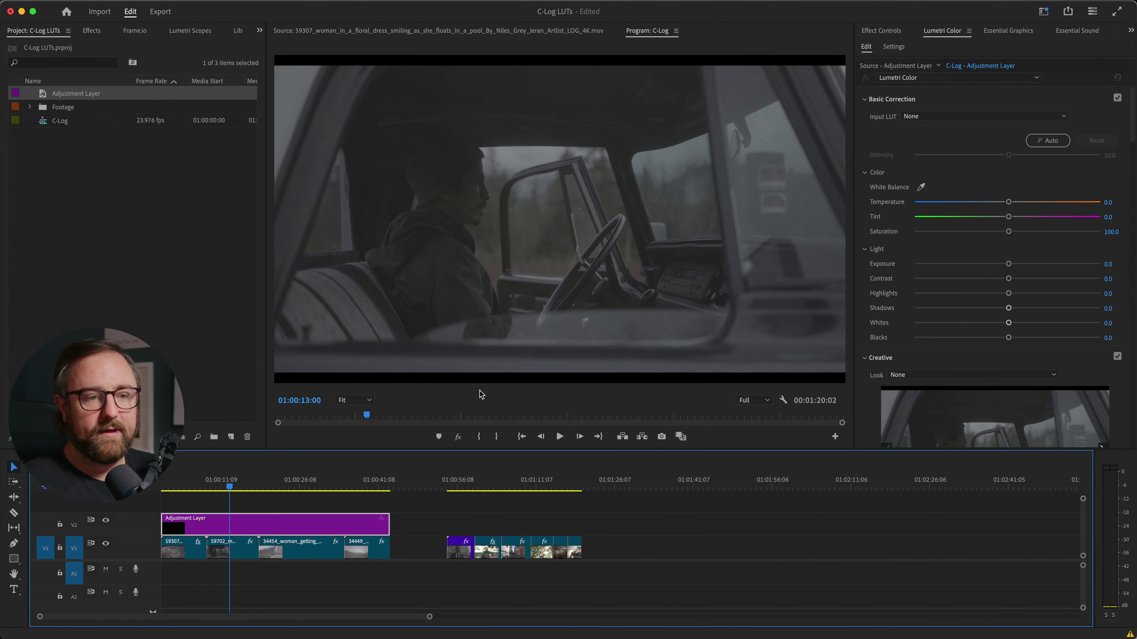
pyautogui.click(922, 376)
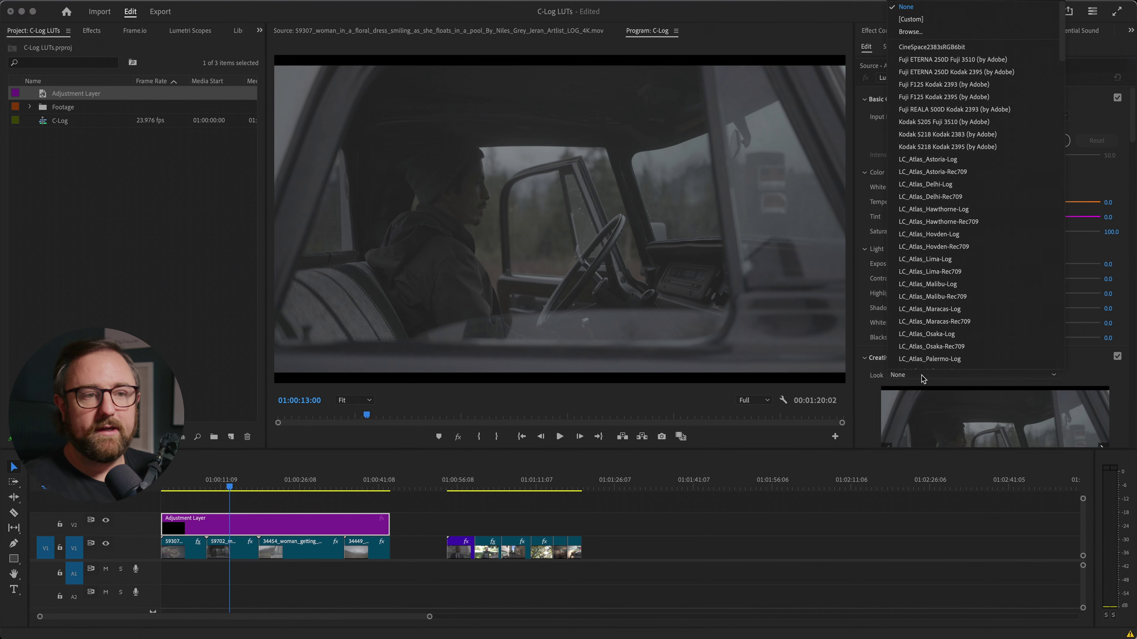
pyautogui.scroll(-8, 974, 308)
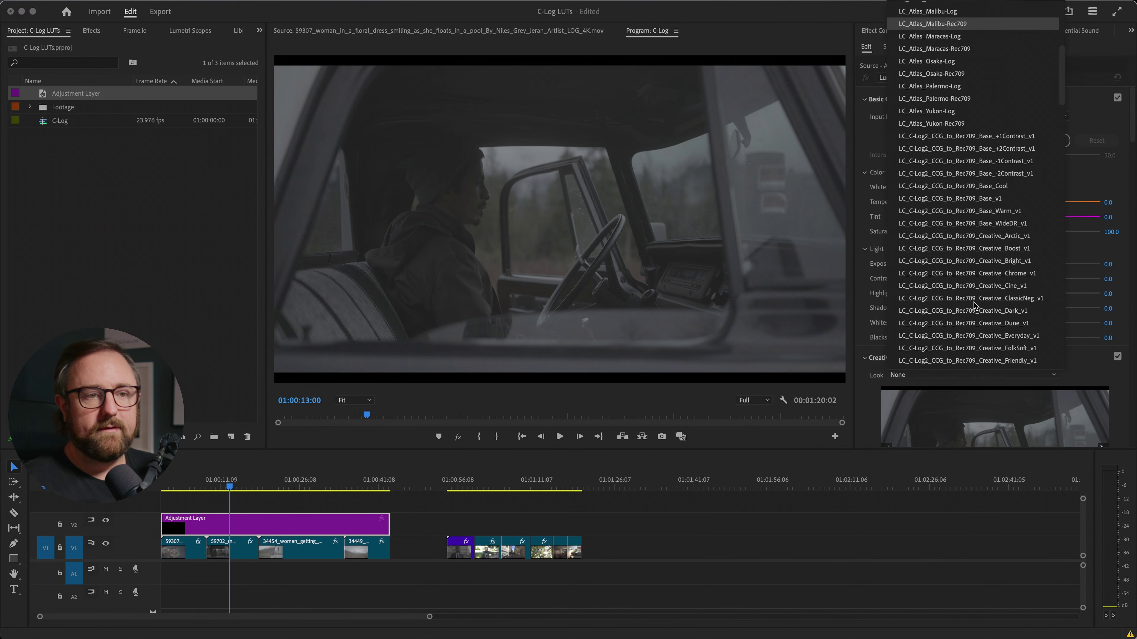
pyautogui.scroll(-2, 975, 305)
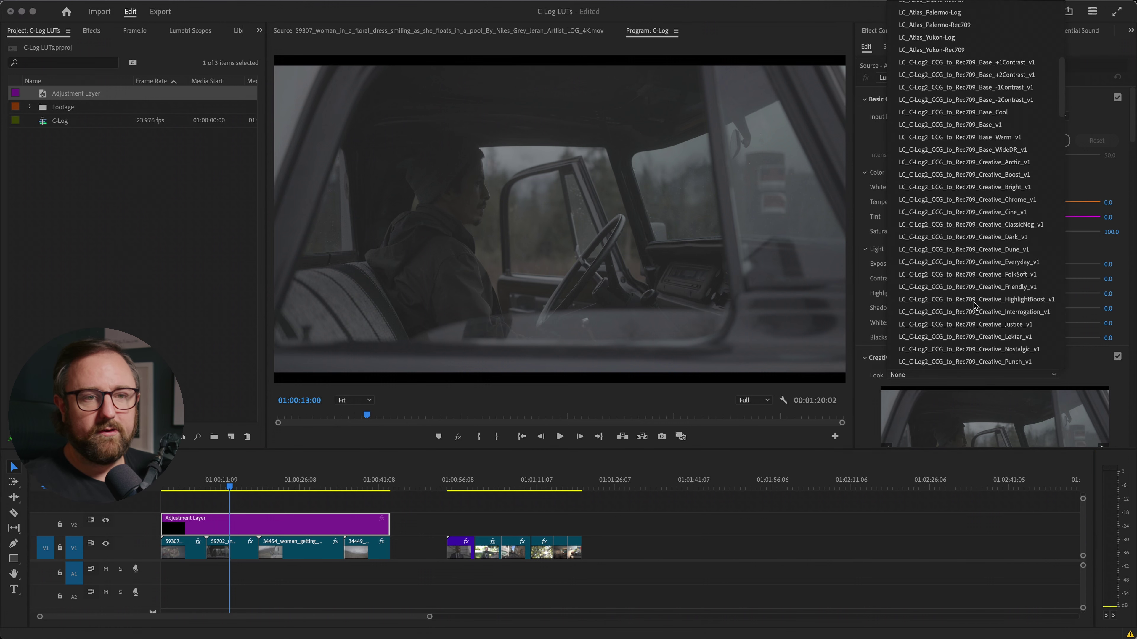
pyautogui.scroll(-1, 975, 306)
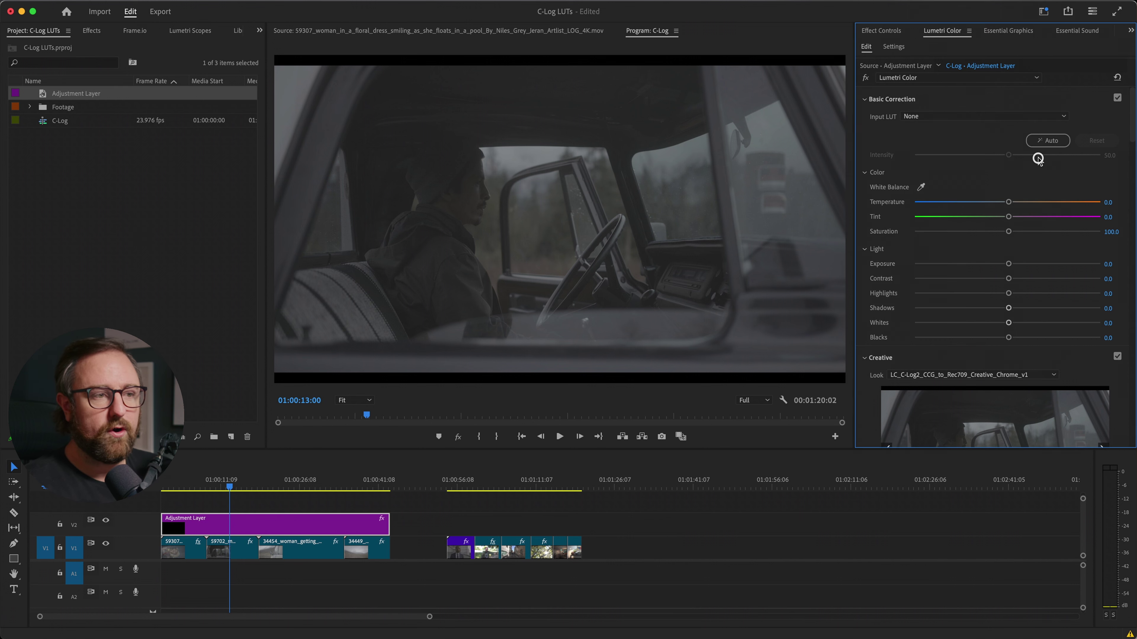
pyautogui.click(967, 155)
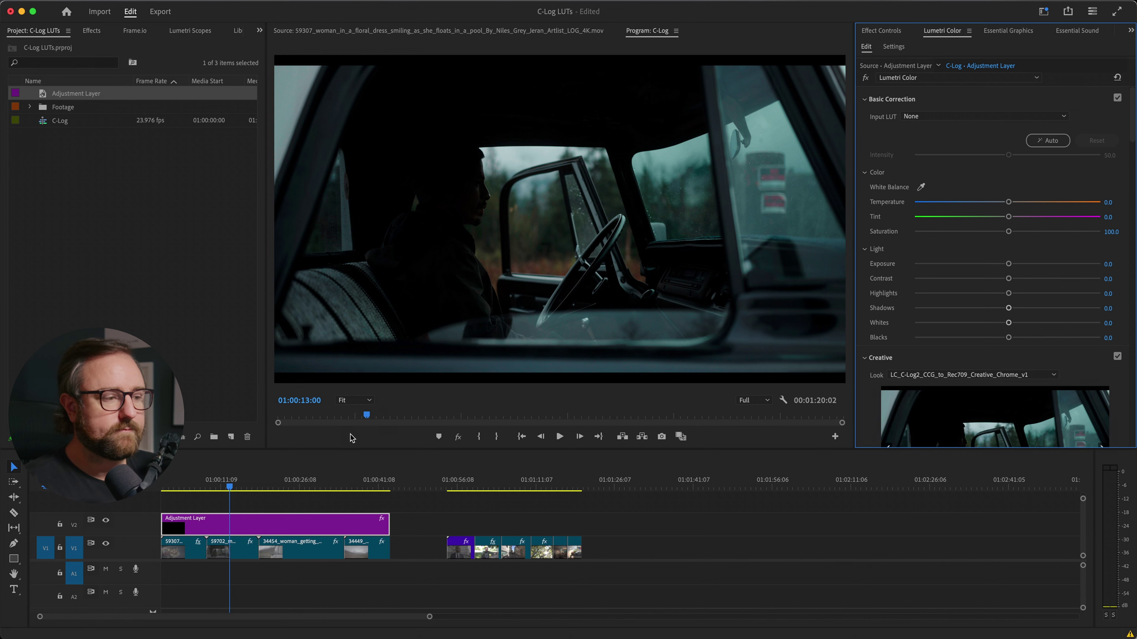
# - Set Exposure to -0.3 in the basic correction of the clip of the woman floating in the pool
pyautogui.moveTo(266, 485); pyautogui.dragTo(186, 520)
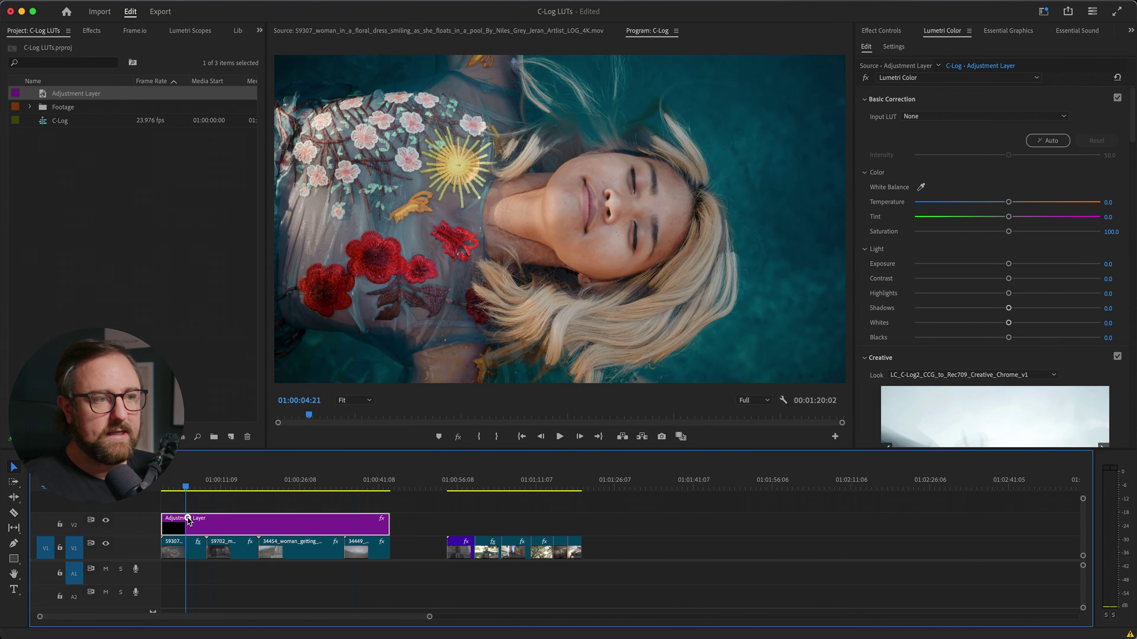
pyautogui.click(189, 552)
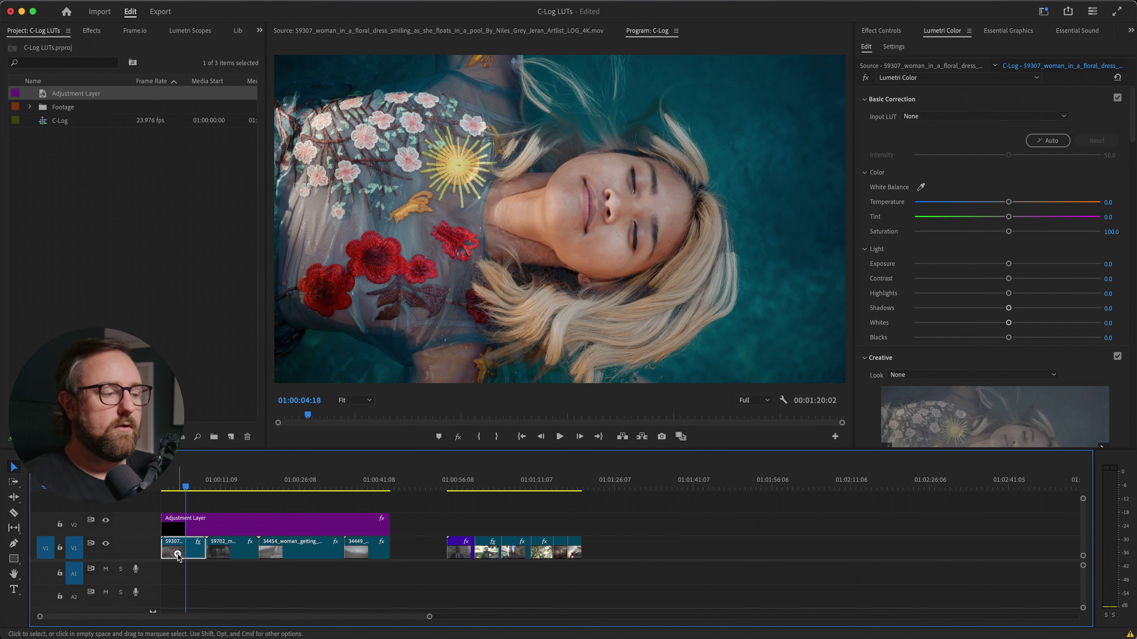
pyautogui.moveTo(1008, 264); pyautogui.dragTo(1003, 265)
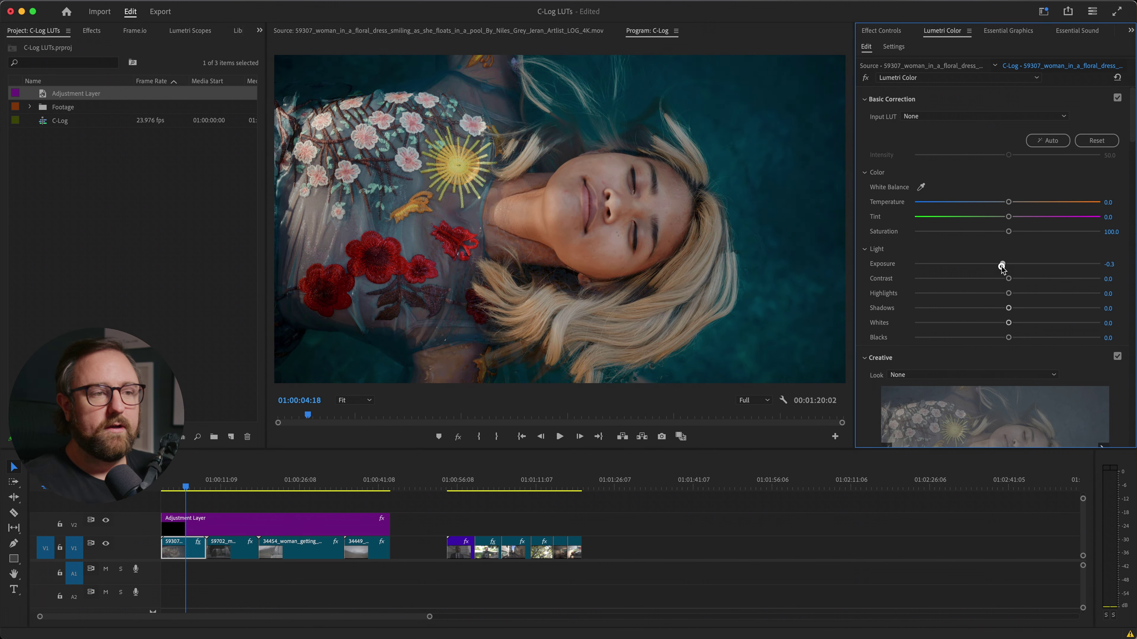
# - Adjust the basic correction of the clip of the man in the truck to Exposure 0.3, Contrast -29.8 and Shadows 22.6
pyautogui.click(232, 480)
pyautogui.moveTo(1010, 264); pyautogui.dragTo(1028, 309)
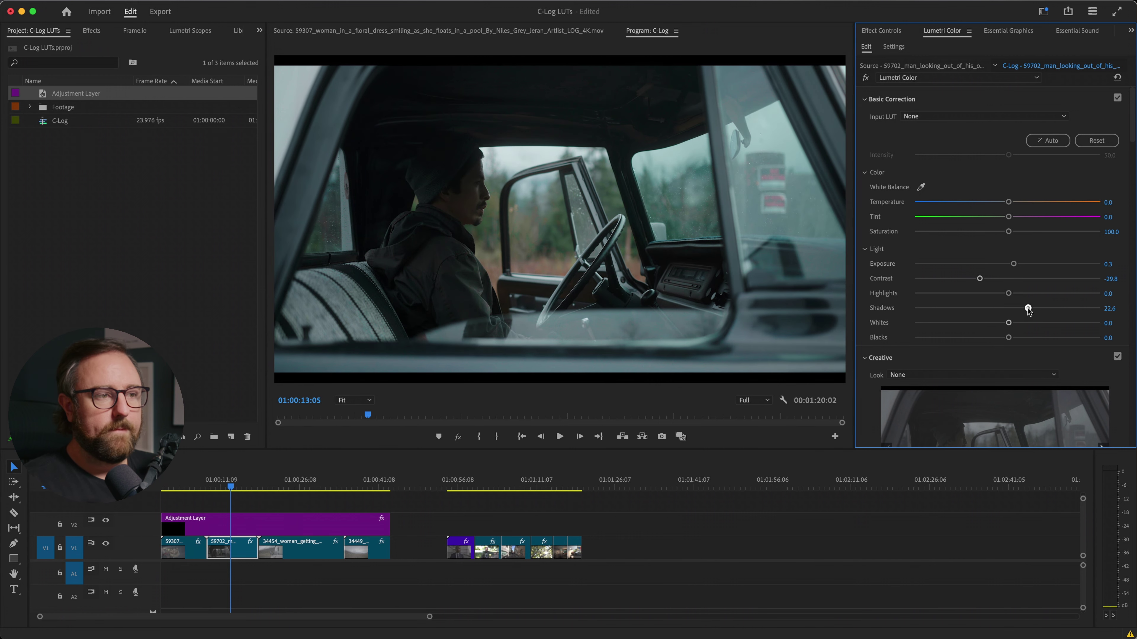
# - Adjust the clip of the woman getting out of the car to Exposure -0.5 and Contrast -14.3
pyautogui.click(302, 484)
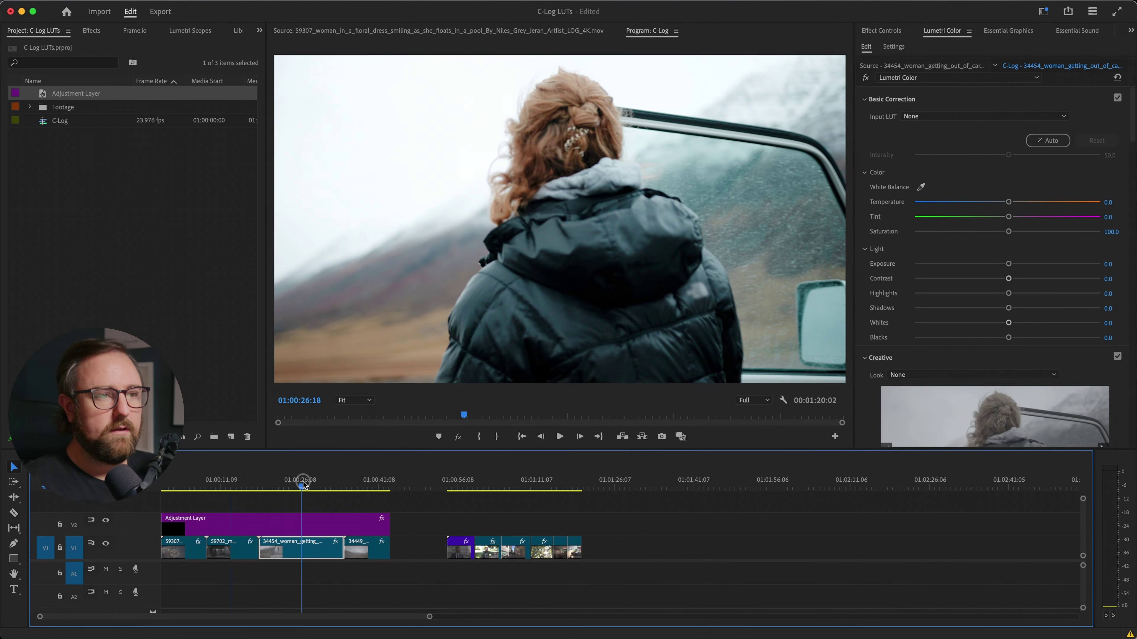
pyautogui.click(277, 484)
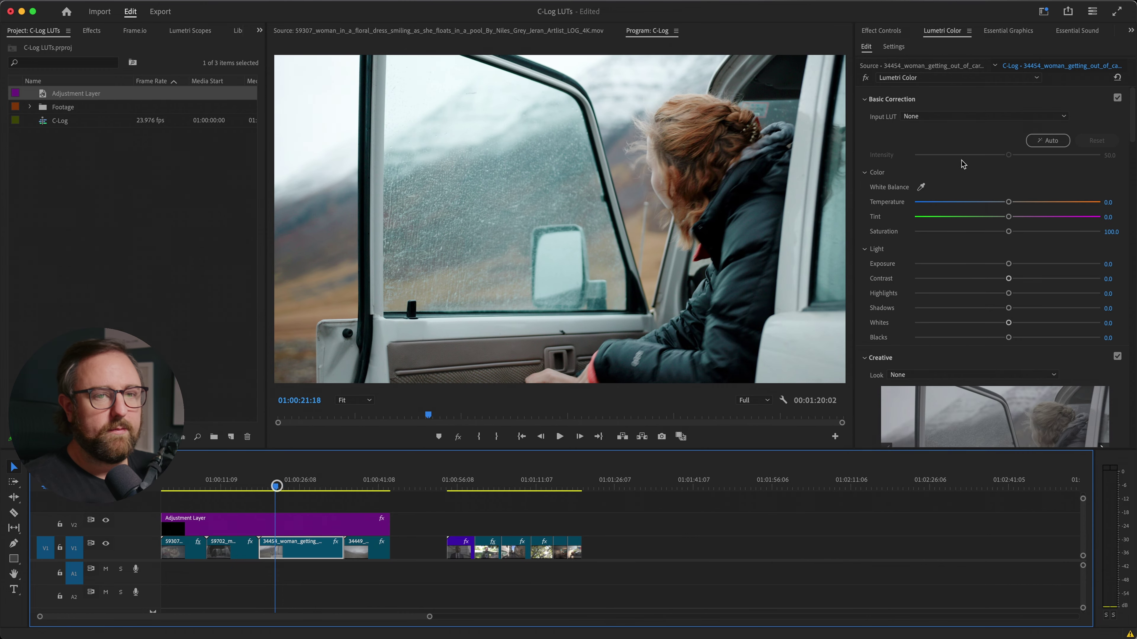
pyautogui.moveTo(1009, 264)
pyautogui.mouseDown()
pyautogui.moveTo(982, 280)
pyautogui.moveTo(992, 280)
pyautogui.mouseUp()
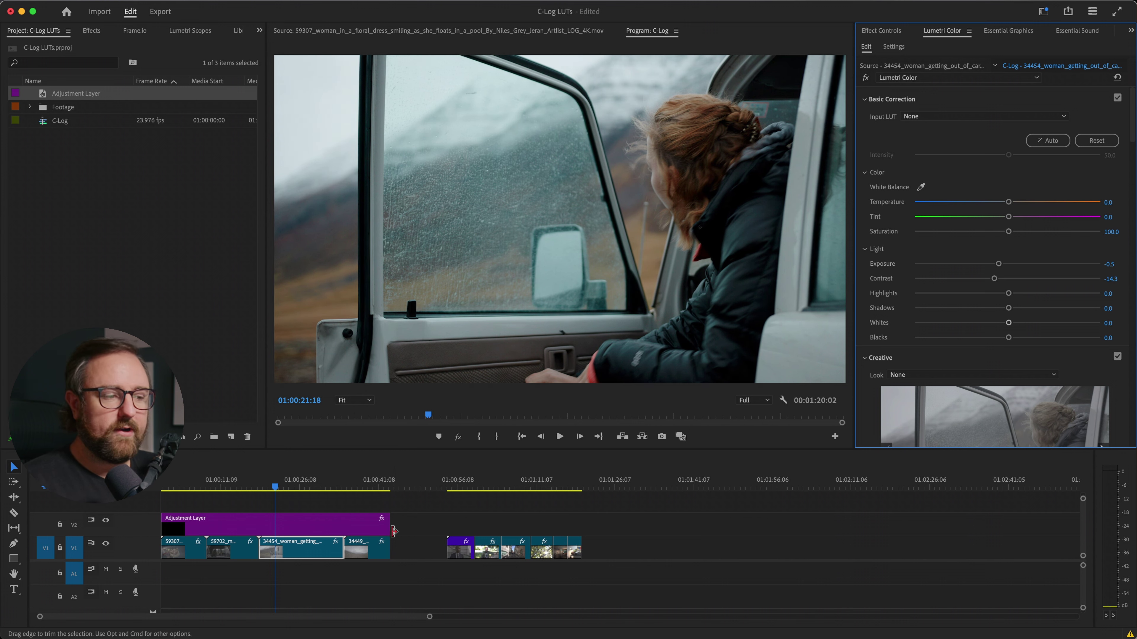
# - Change the creative look of the first adjustment layer to LC_C-Log2_CCG_to_Rec709_Base_-2Contrast_v1
pyautogui.click(339, 521)
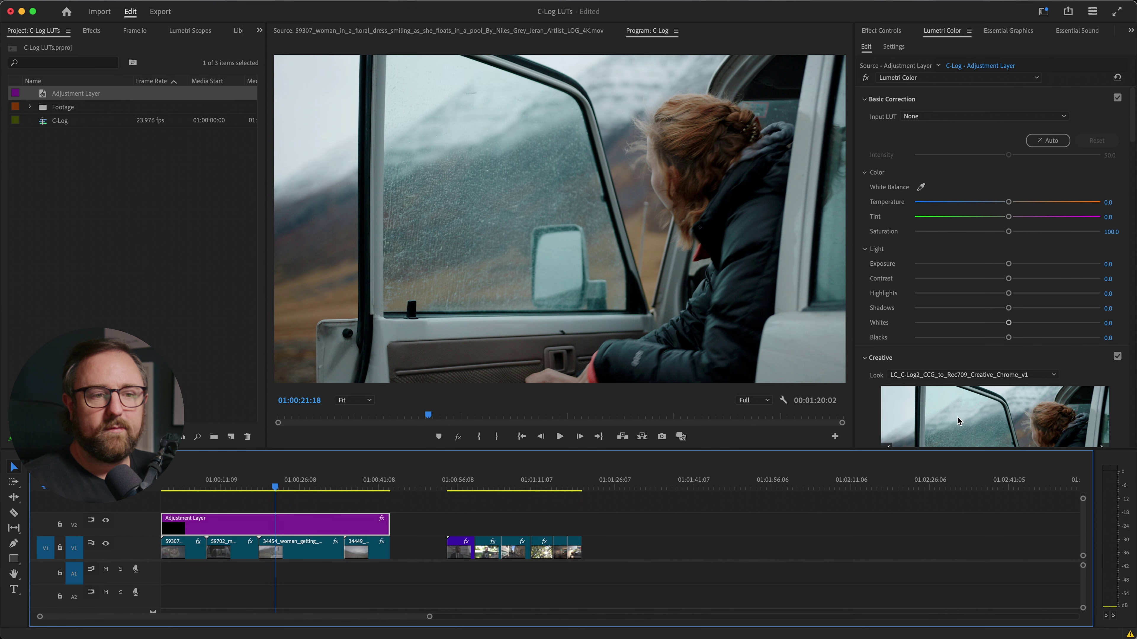
pyautogui.click(950, 374)
pyautogui.scroll(5, 974, 309)
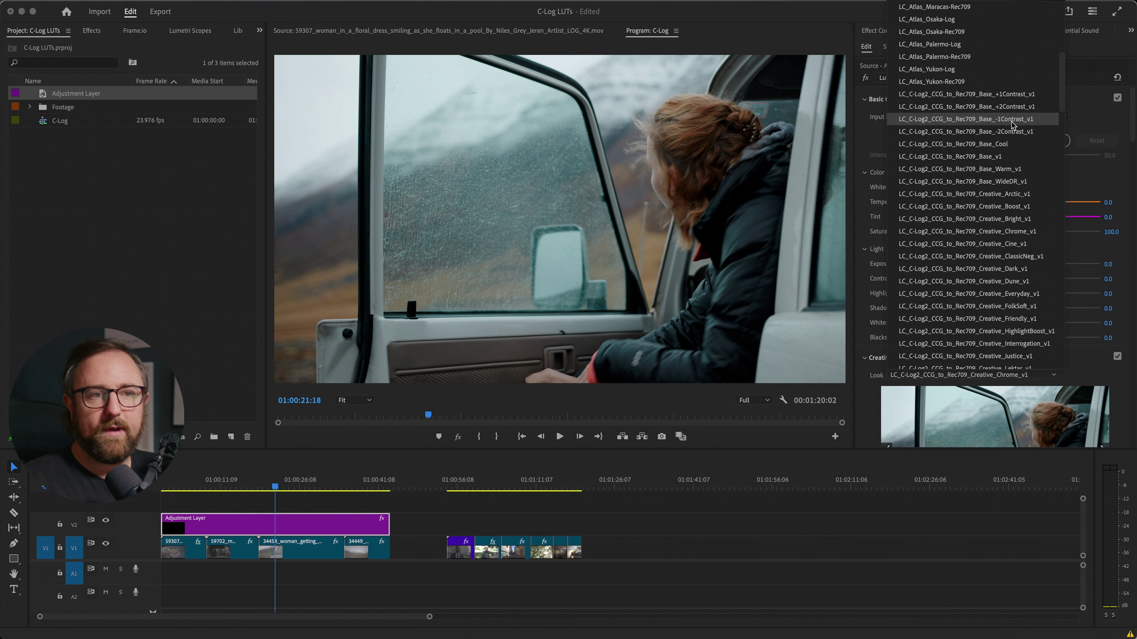
pyautogui.click(1023, 131)
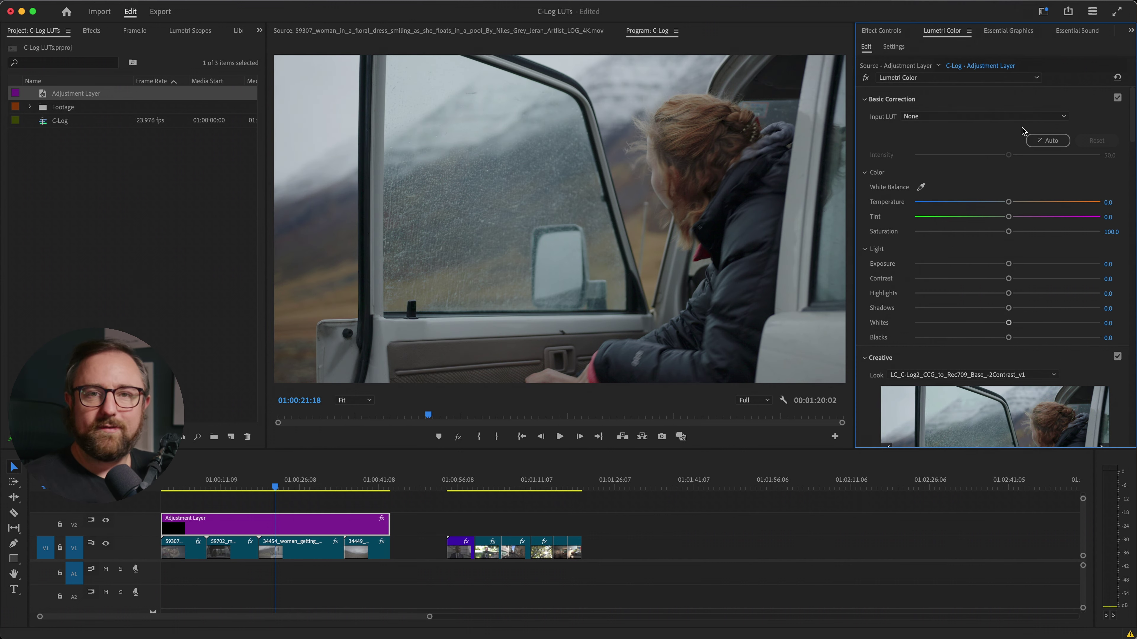
# - Raise the Contrast of the clip of the man in the truck under the first adjustment layer
pyautogui.moveTo(223, 488)
pyautogui.mouseDown()
pyautogui.moveTo(200, 493)
pyautogui.moveTo(223, 488)
pyautogui.mouseUp()
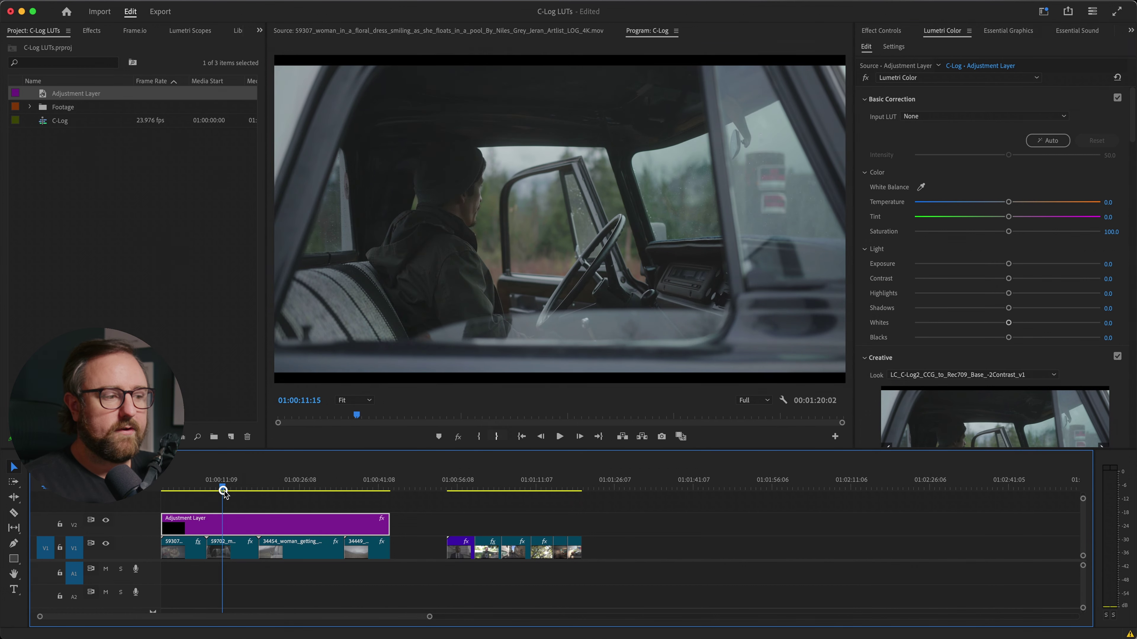
pyautogui.moveTo(977, 278); pyautogui.dragTo(1005, 279)
# - Adjust the snowy mountains clip to Exposure -1.1 and Contrast 15.5, and review the earlier clips under the adjustment layer
pyautogui.moveTo(306, 484); pyautogui.dragTo(364, 484)
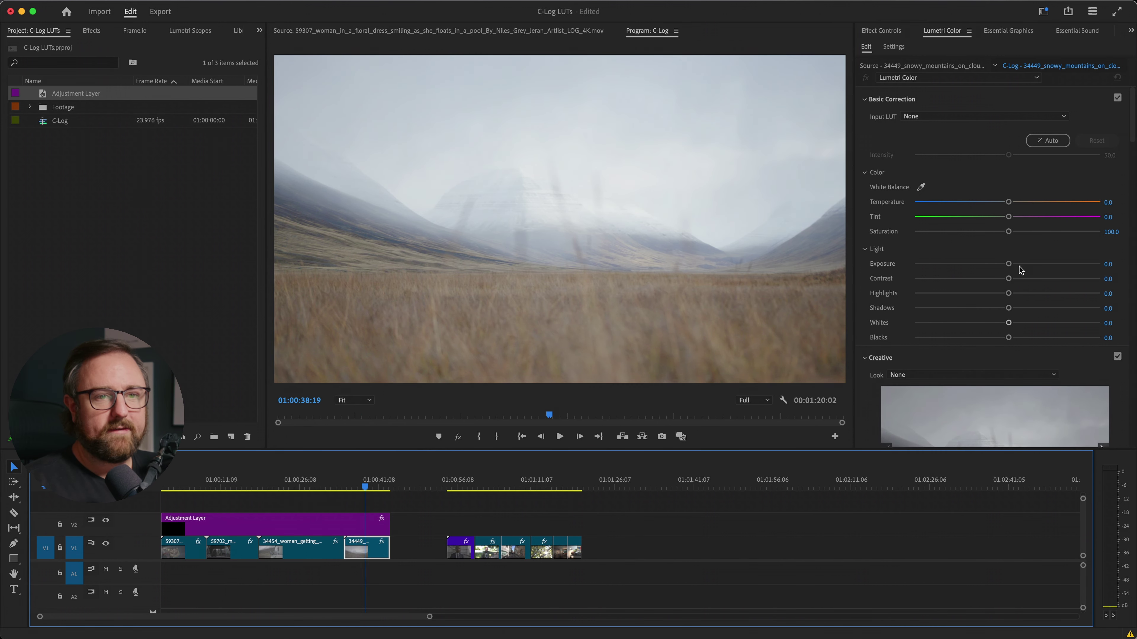
pyautogui.moveTo(1008, 264); pyautogui.dragTo(989, 275)
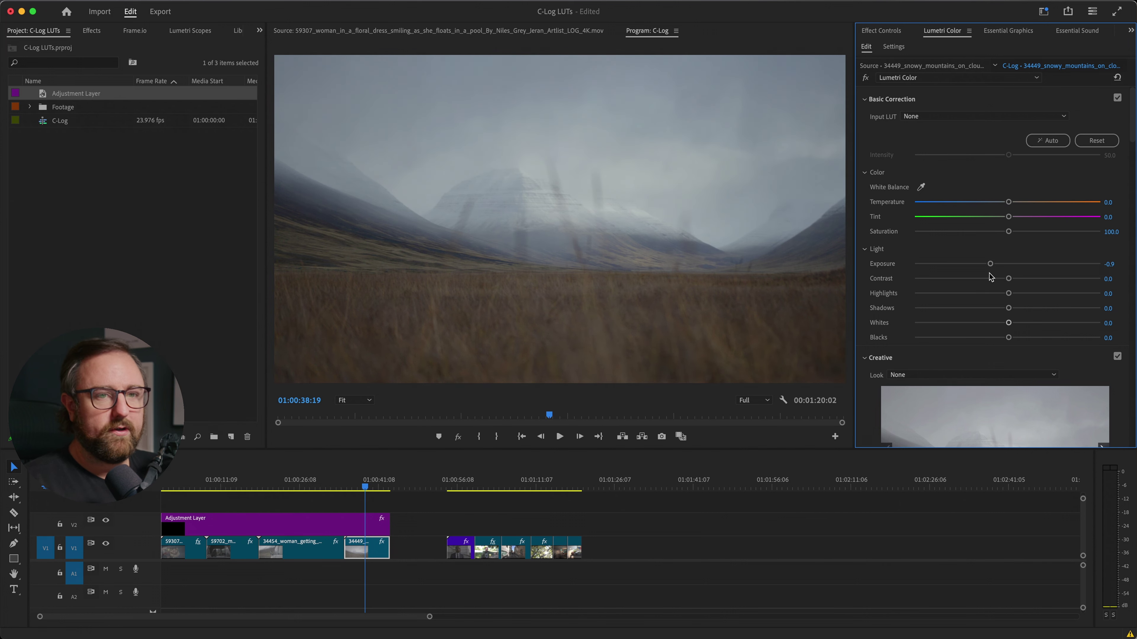
pyautogui.moveTo(1010, 282); pyautogui.dragTo(987, 267)
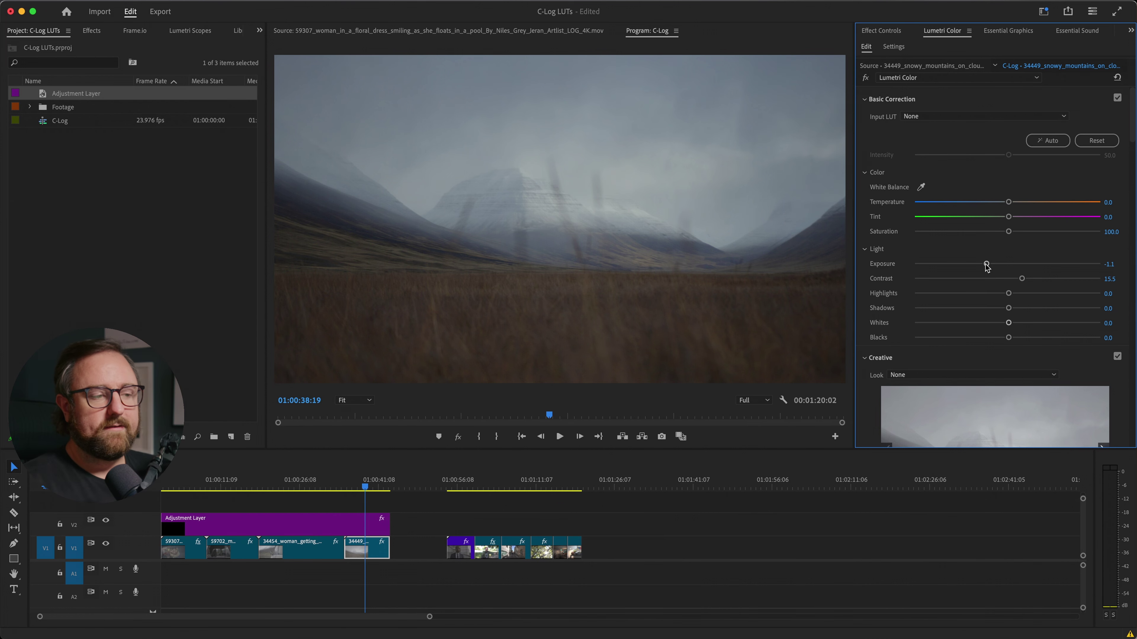
pyautogui.click(271, 490)
pyautogui.moveTo(271, 493); pyautogui.dragTo(232, 491)
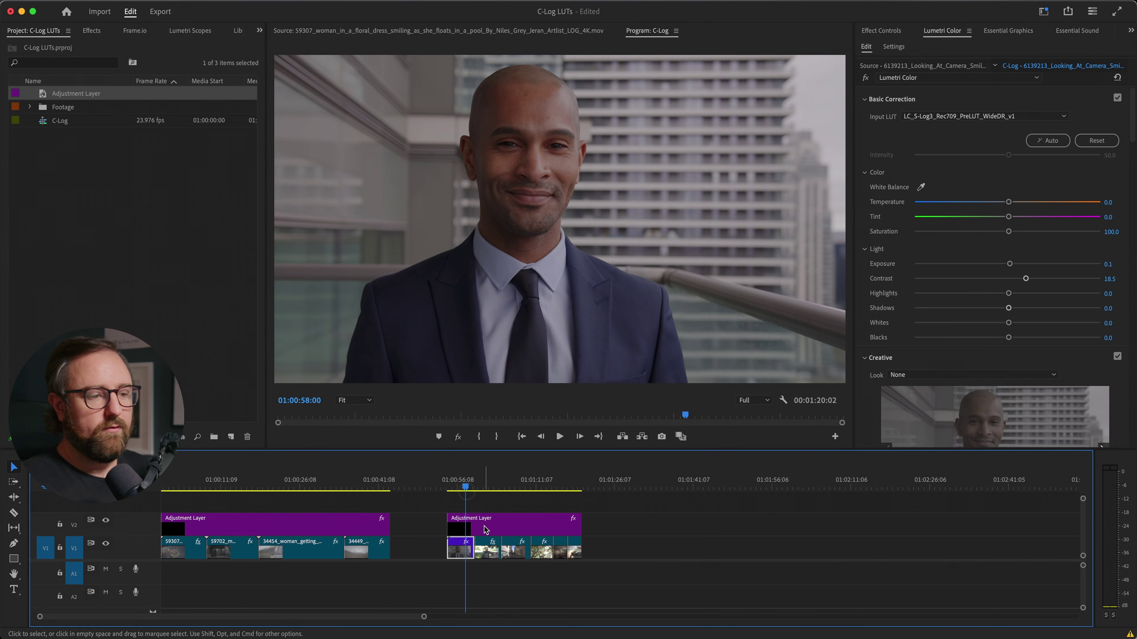
# - Apply the LC_C-Log3_CCG_to_Rec709_Creative_Everyday_v1 look to the adjustment layer over the second clip group and review it on those clips
pyautogui.click(486, 531)
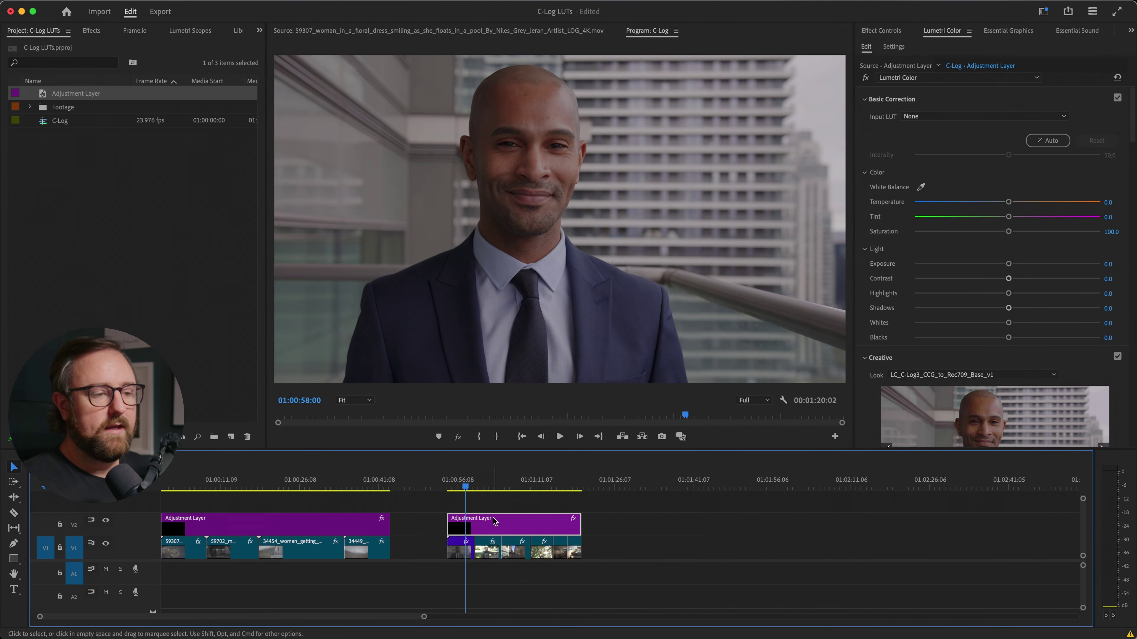
pyautogui.scroll(-5, 929, 175)
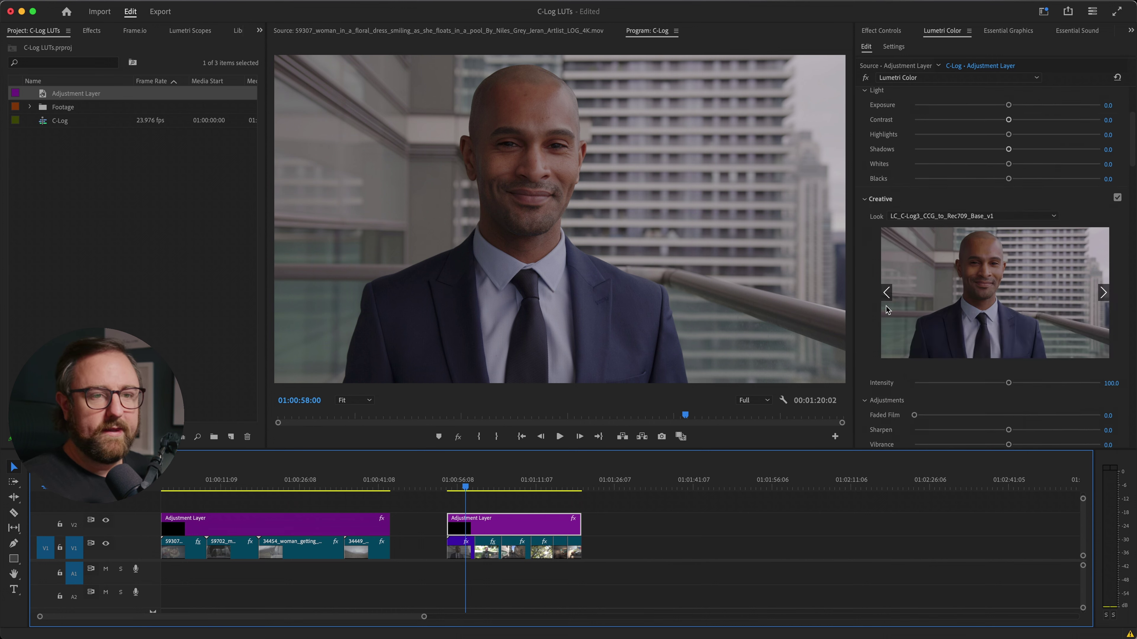
pyautogui.click(971, 170)
pyautogui.scroll(-10, 937, 341)
pyautogui.scroll(-12, 936, 342)
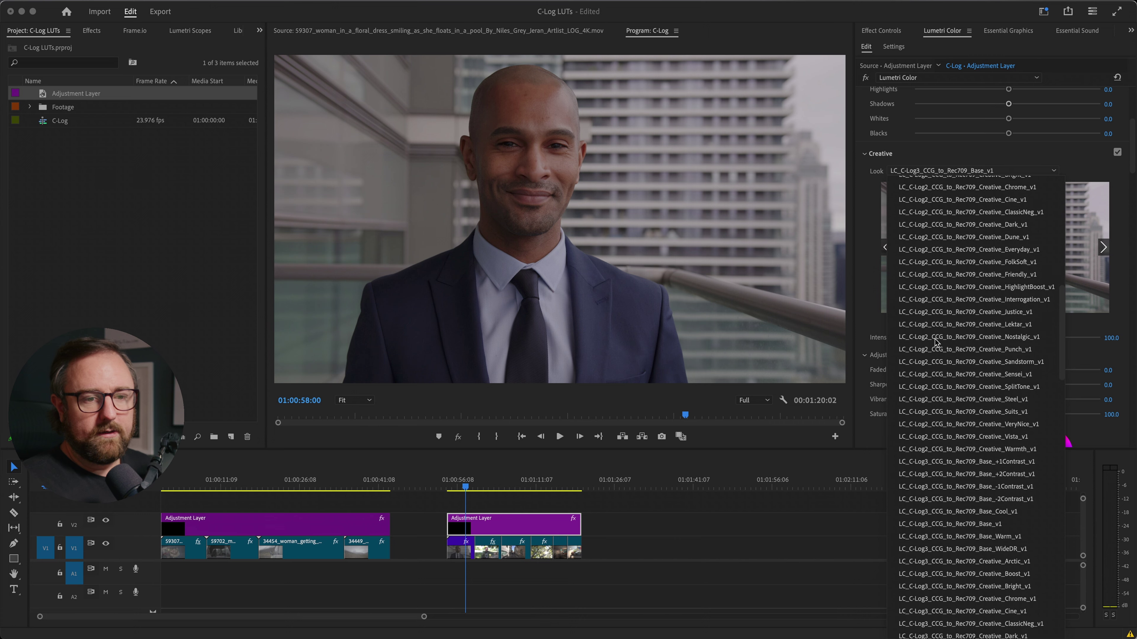
pyautogui.scroll(-1, 937, 341)
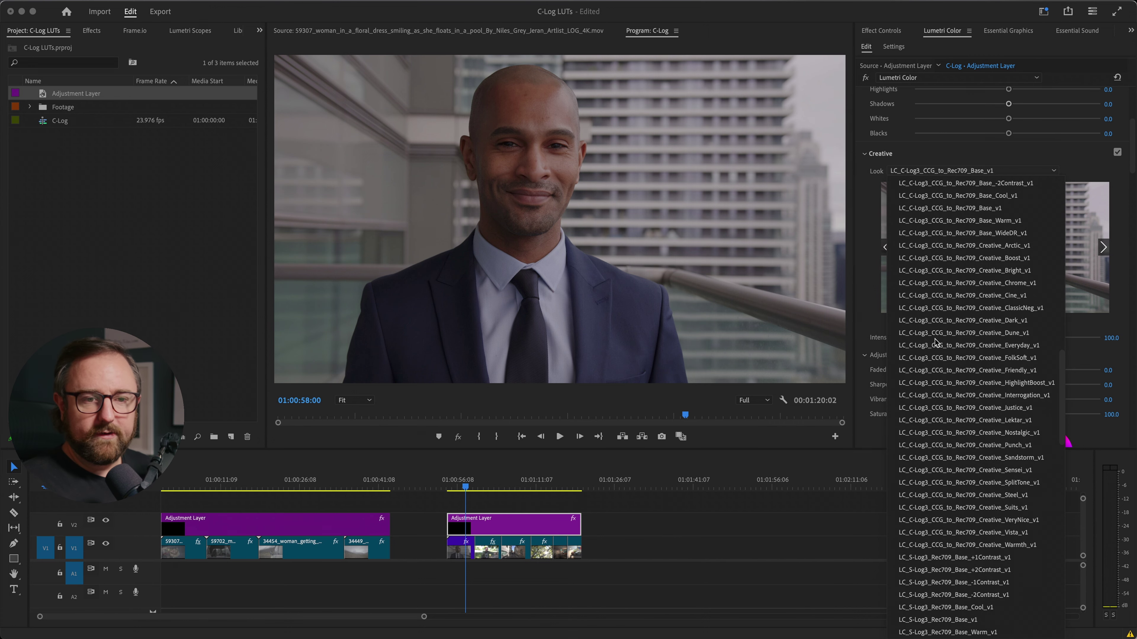
pyautogui.click(1034, 345)
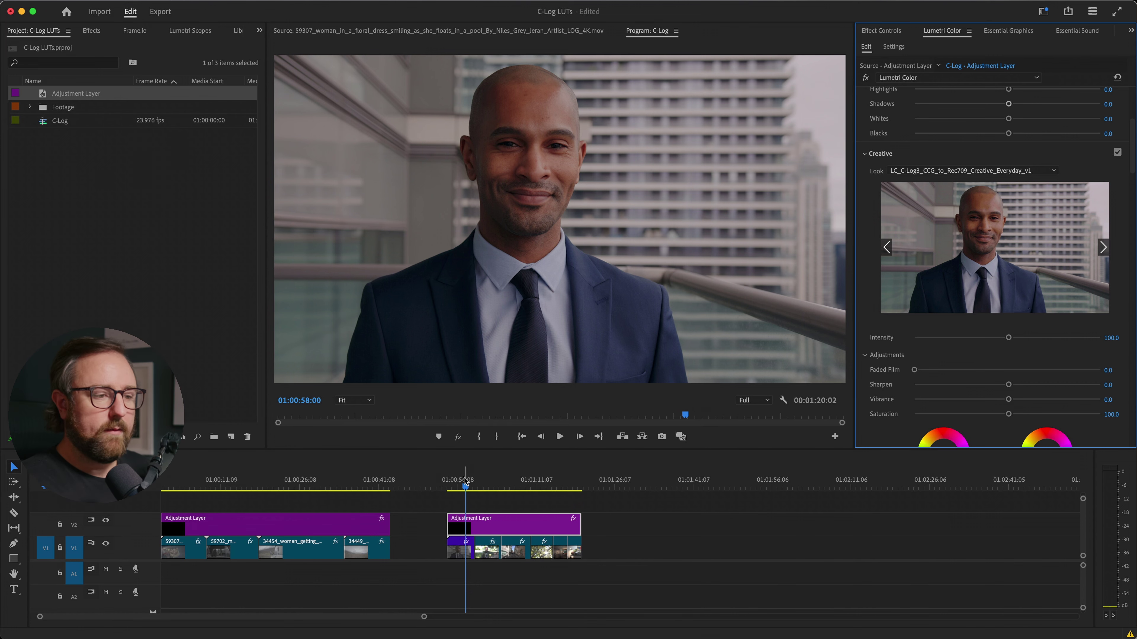
pyautogui.click(485, 488)
pyautogui.moveTo(486, 489); pyautogui.dragTo(459, 493)
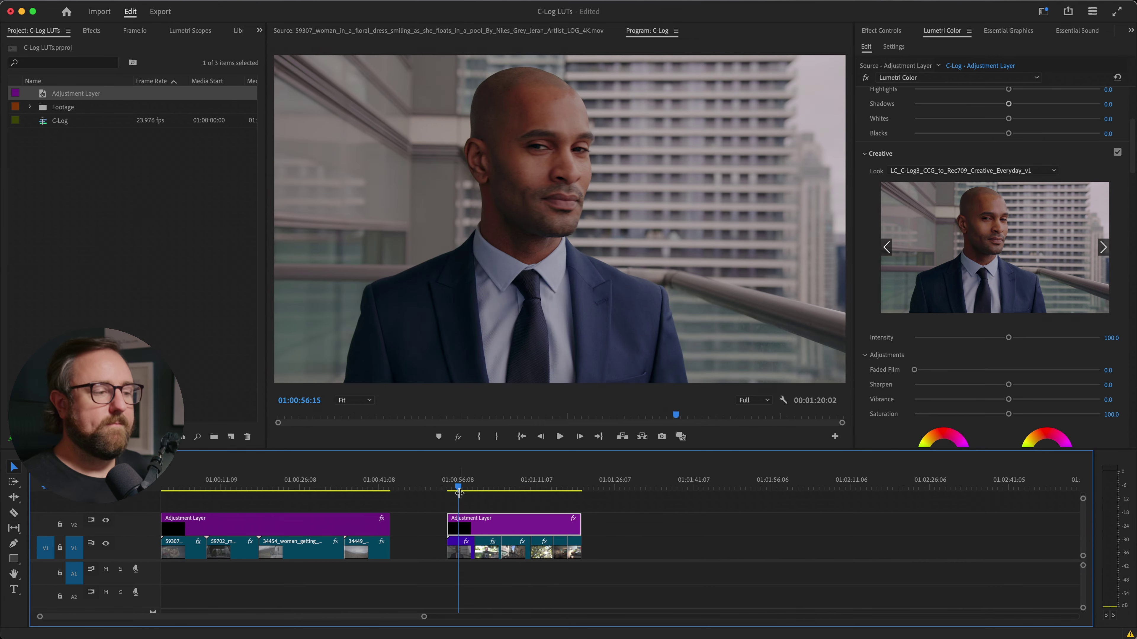
pyautogui.click(482, 502)
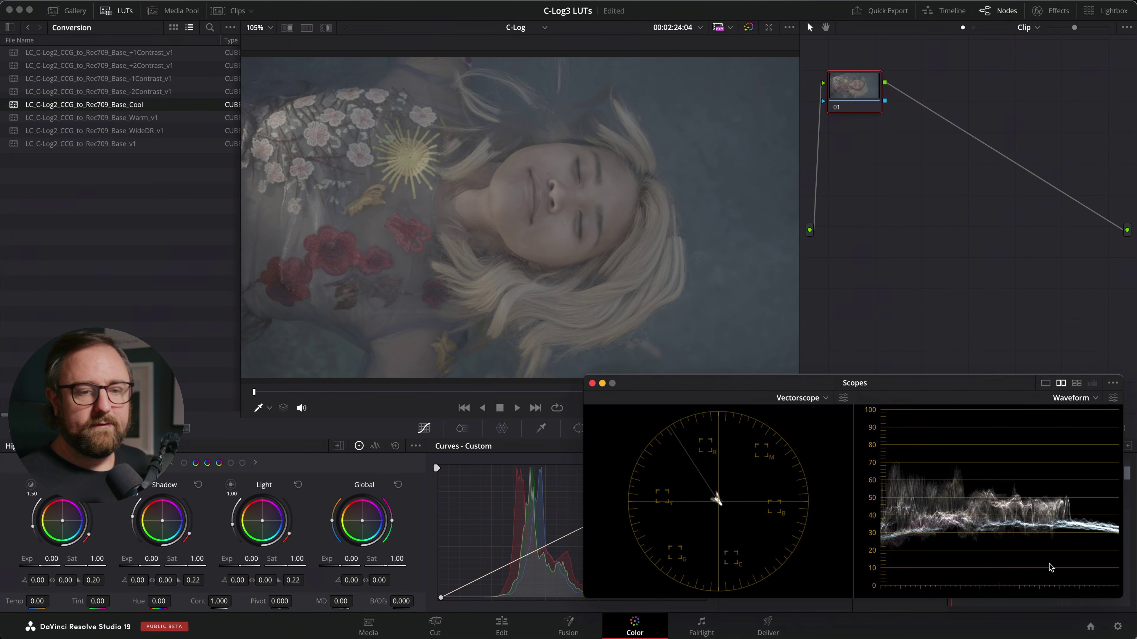
# - Switch to DaVinci Resolve, check the project's color management for DaVinci YRGB color science and Rec.709 Gamma 2.4 timeline color space, and close without saving
pyautogui.click(1118, 627)
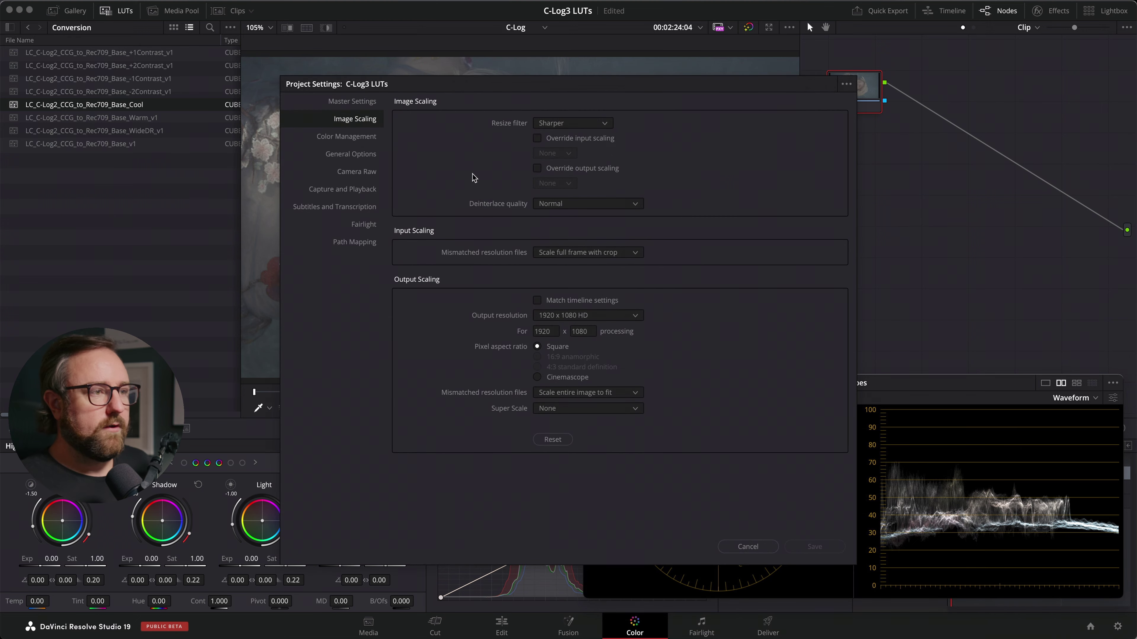
pyautogui.click(348, 137)
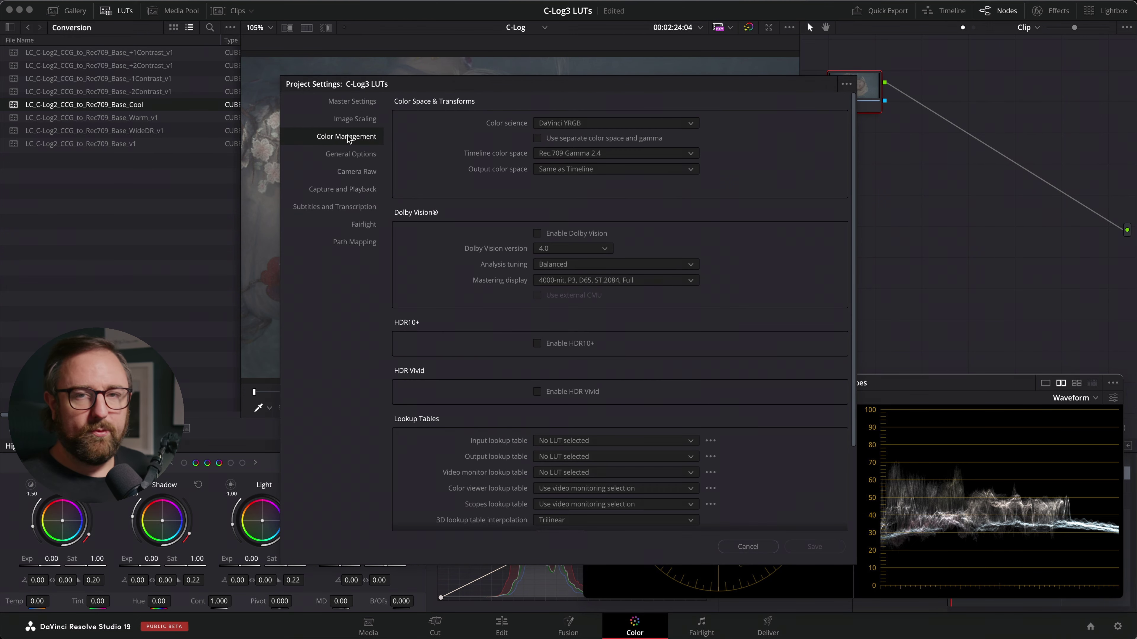
pyautogui.click(567, 124)
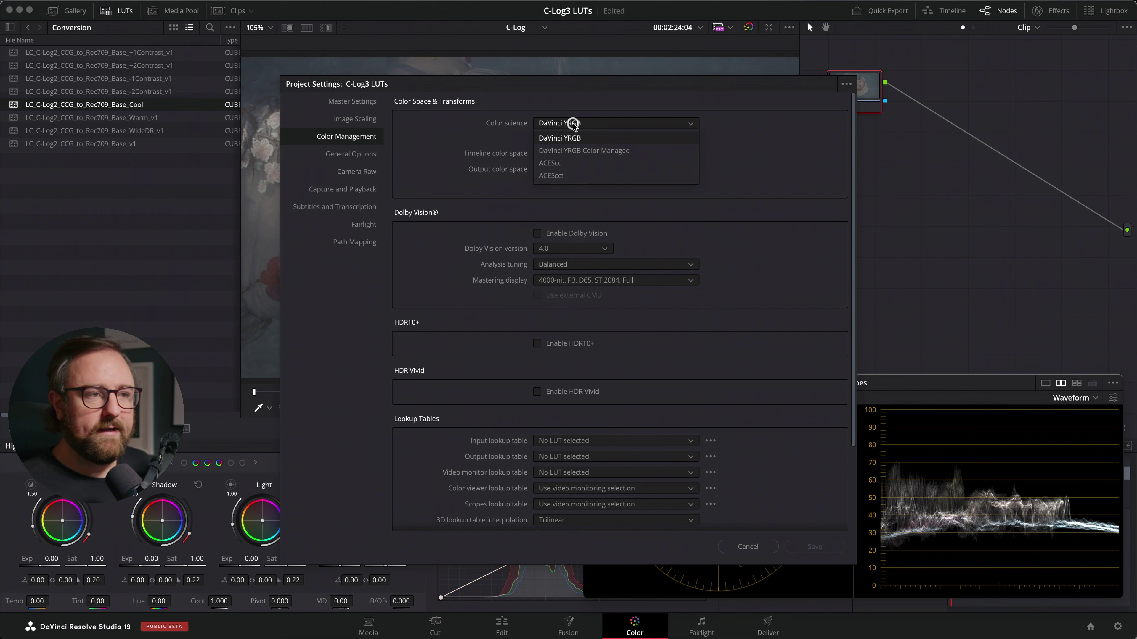
pyautogui.click(597, 141)
pyautogui.click(603, 154)
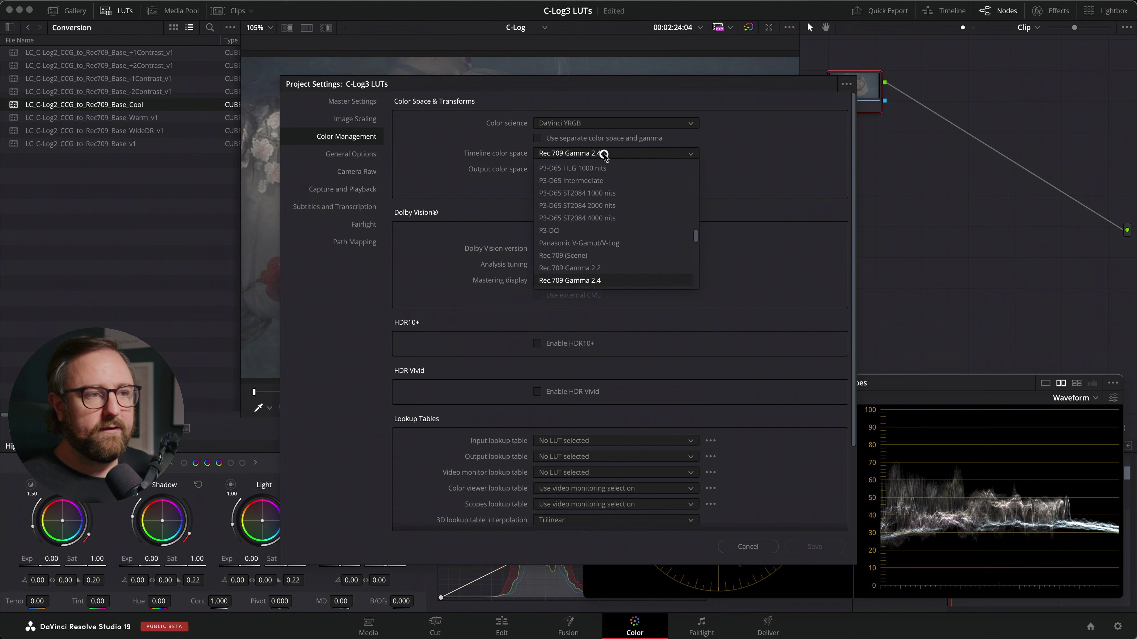
pyautogui.click(615, 281)
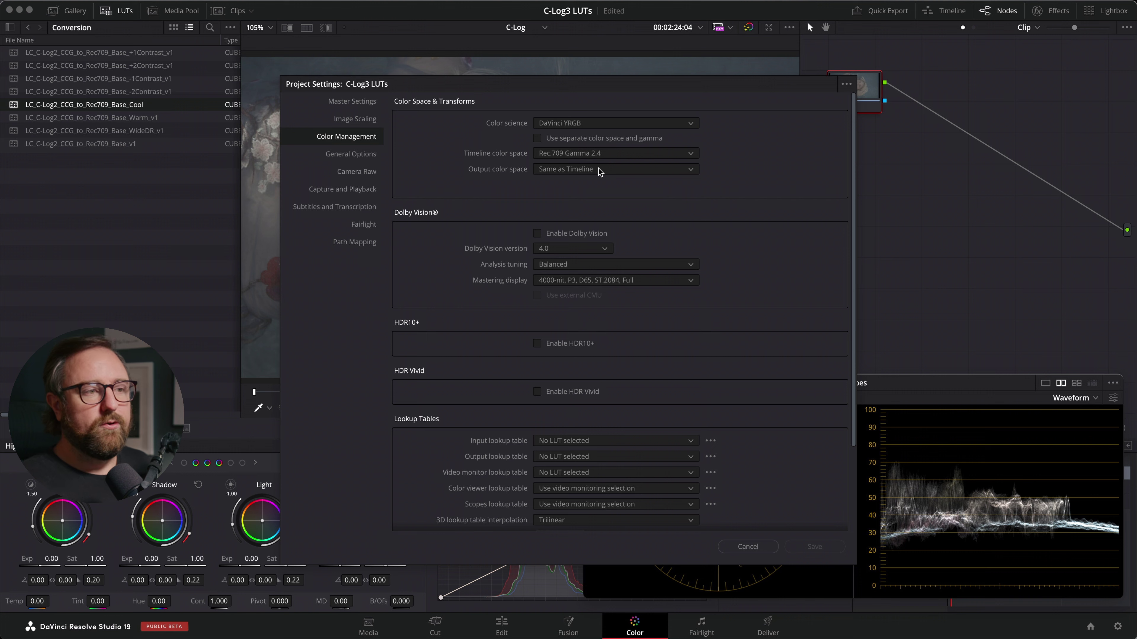
pyautogui.click(612, 154)
pyautogui.scroll(-3, 620, 244)
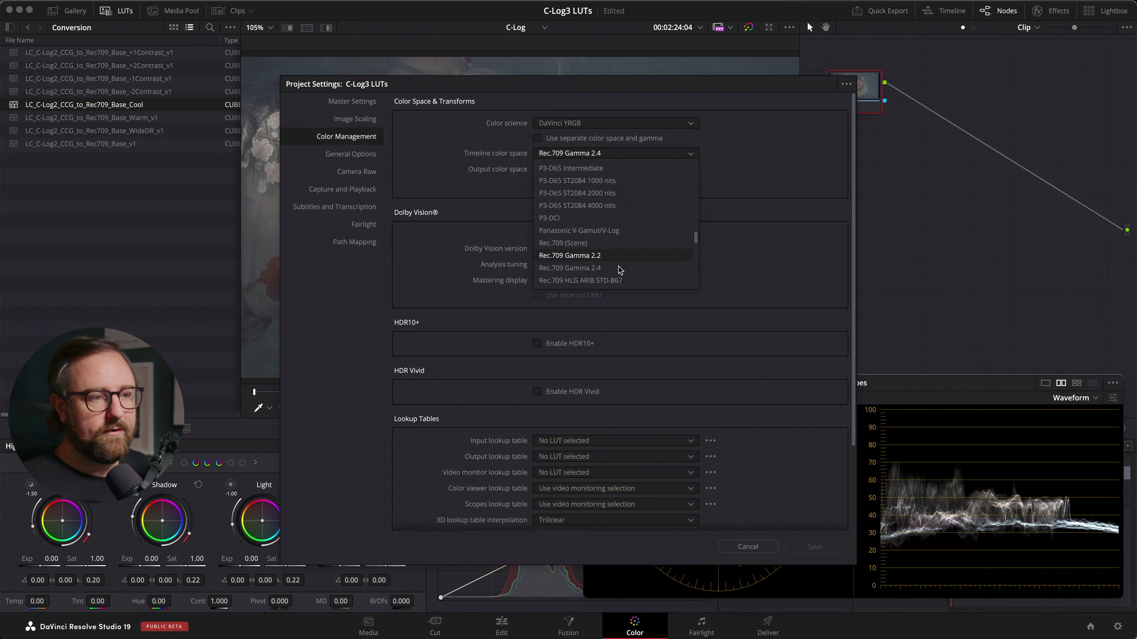
pyautogui.click(571, 218)
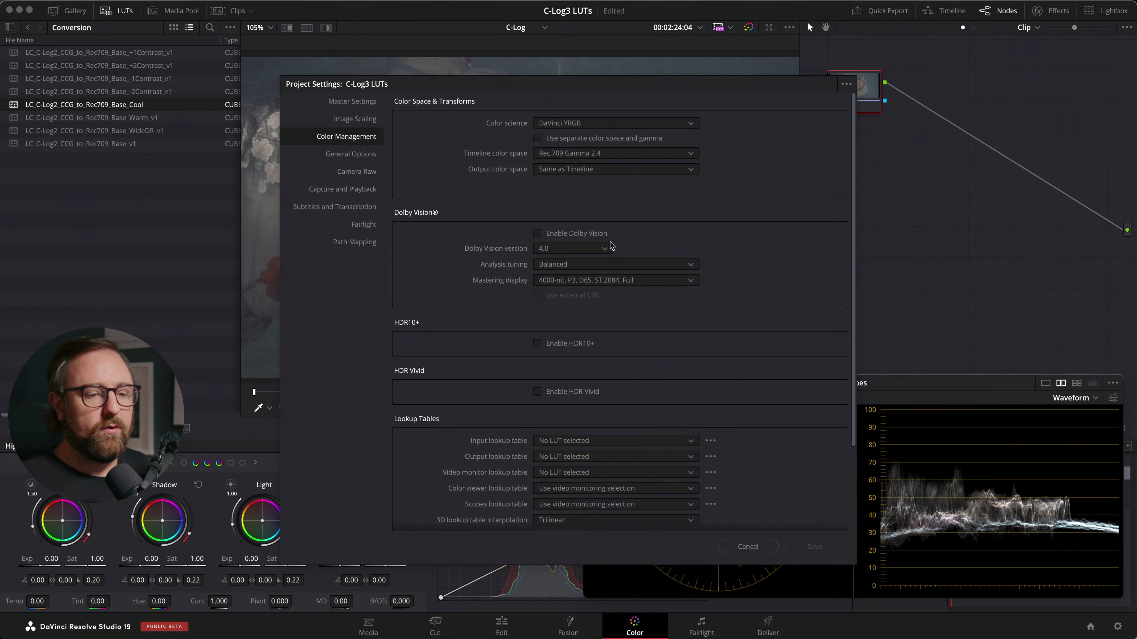
pyautogui.click(752, 544)
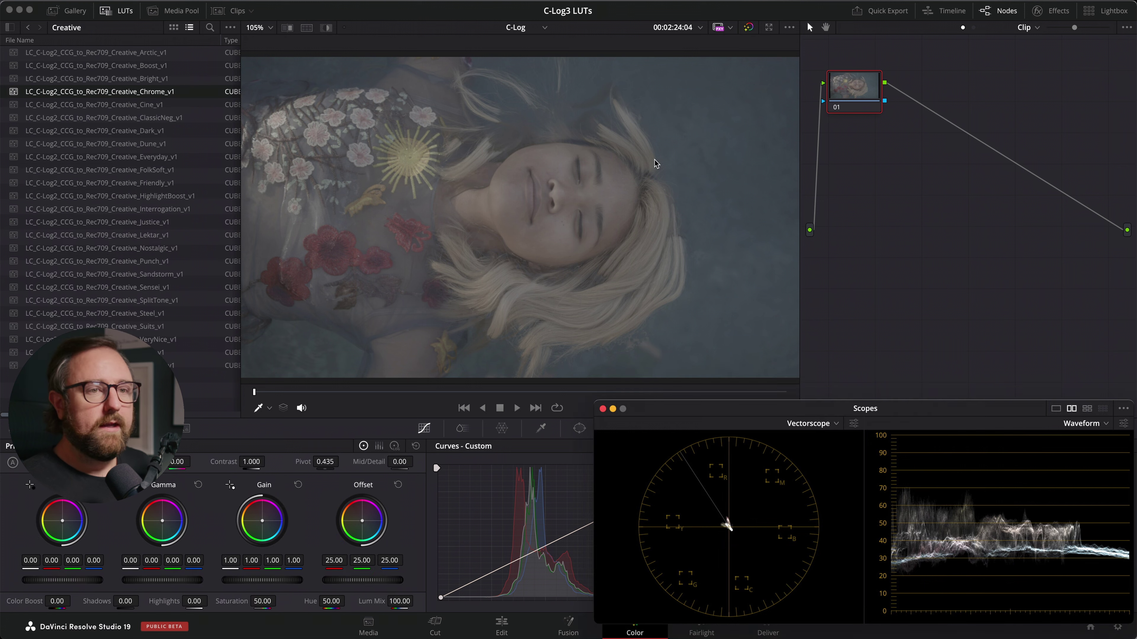
# - Add a serial node after the first node and label the first node Primaries
pyautogui.click(865, 93)
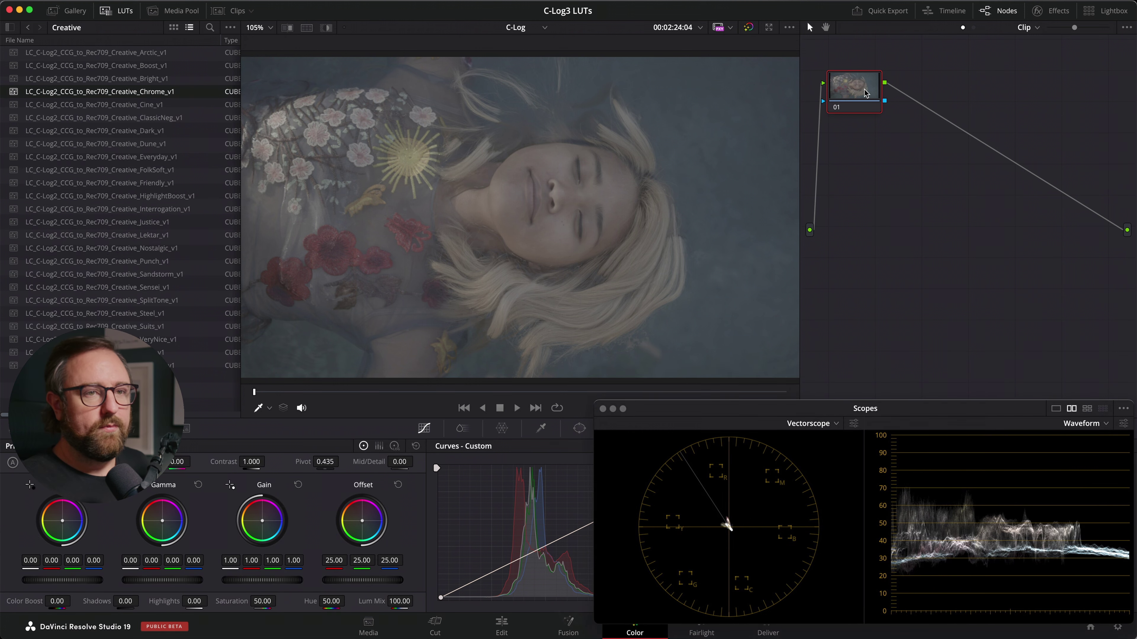
pyautogui.hotkey('alt', 's')
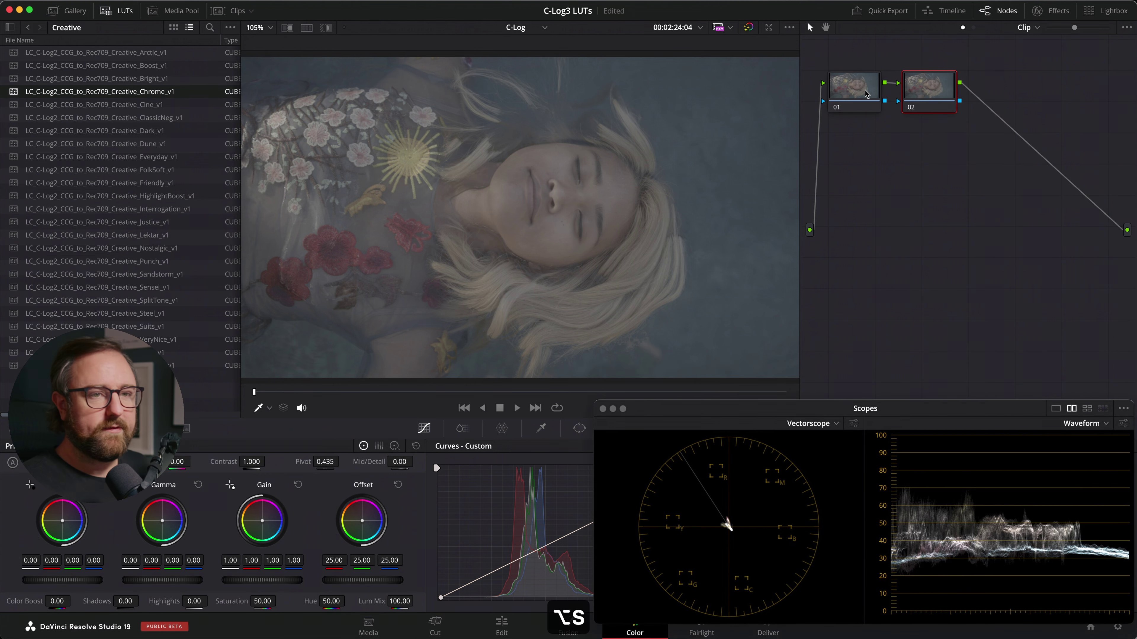
pyautogui.click(870, 85)
pyautogui.rightClick(870, 85)
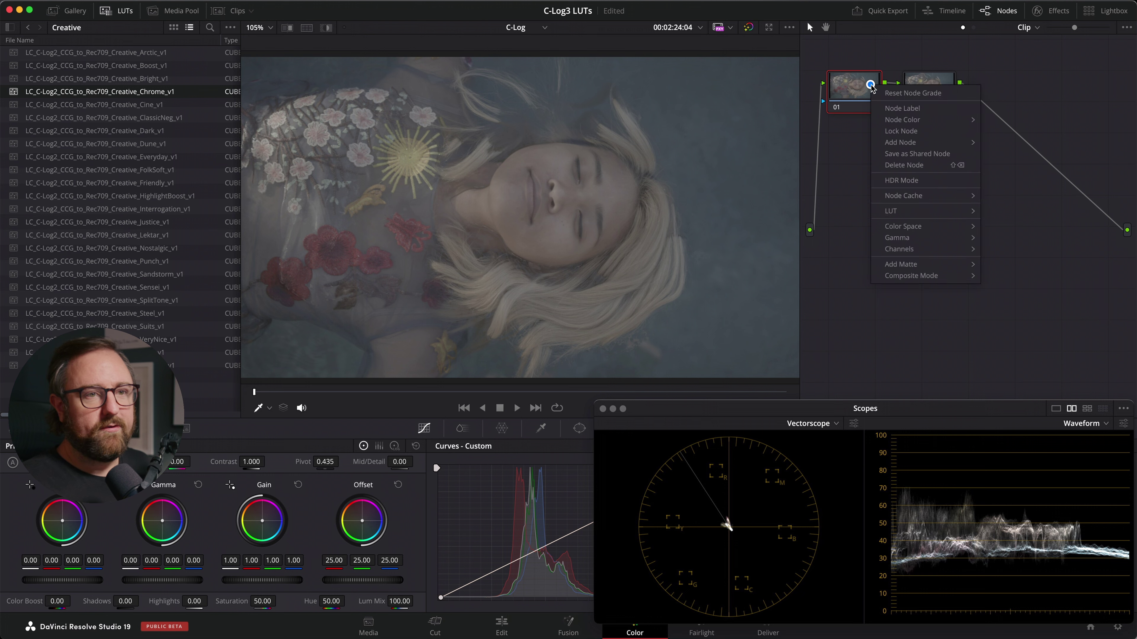
pyautogui.click(894, 107)
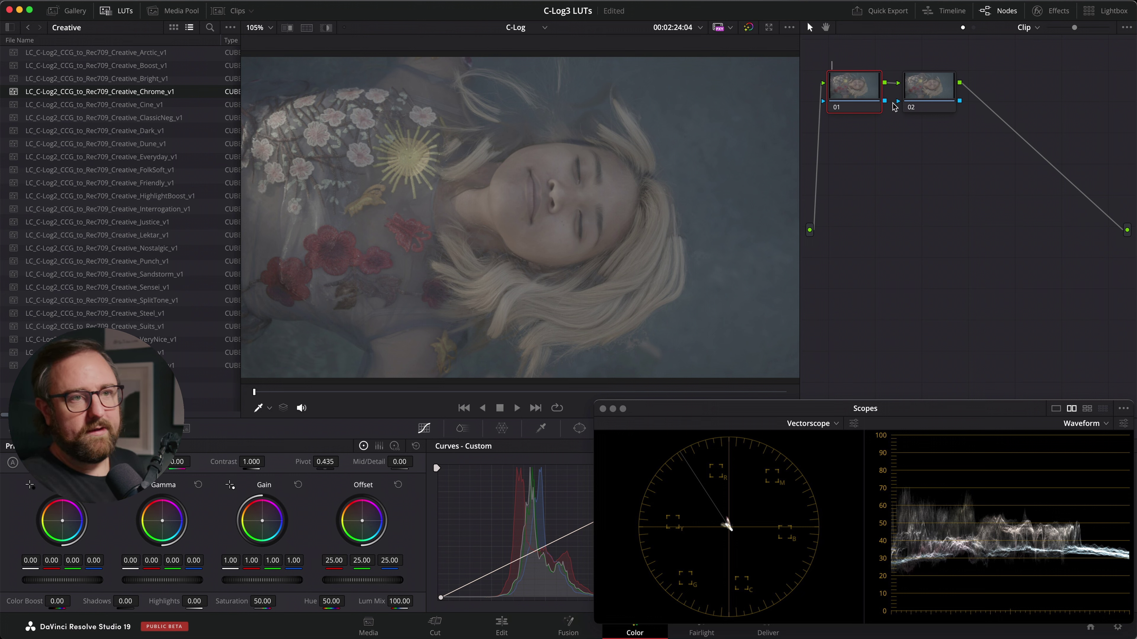
pyautogui.write('Primaries')
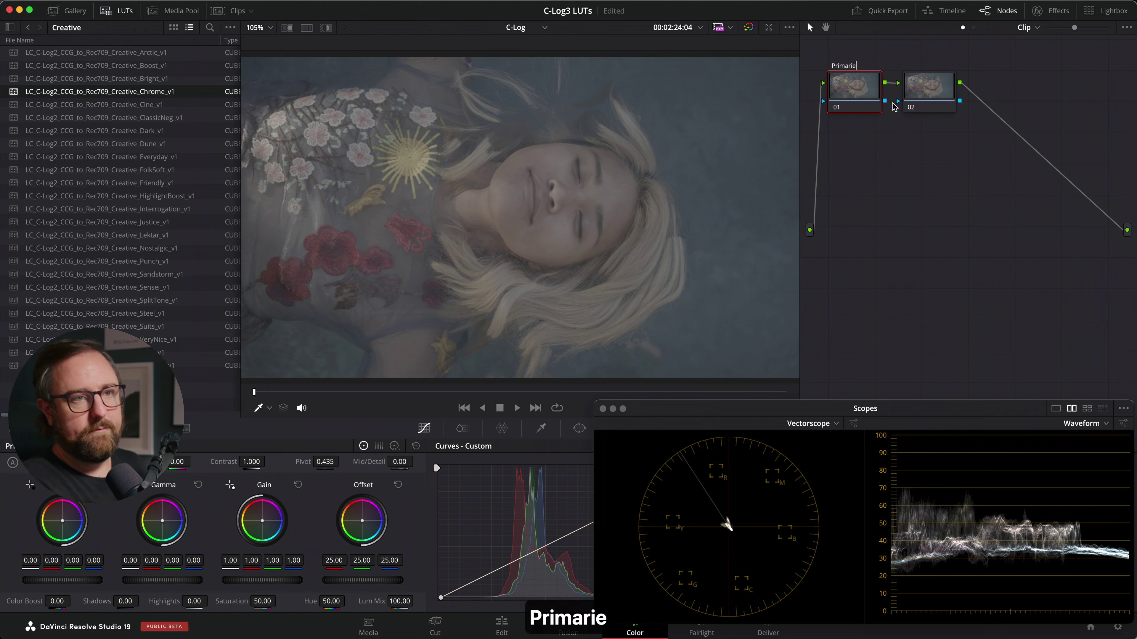
pyautogui.press('Return')
# - Label the second node LUT
pyautogui.click(933, 83)
pyautogui.rightClick(931, 84)
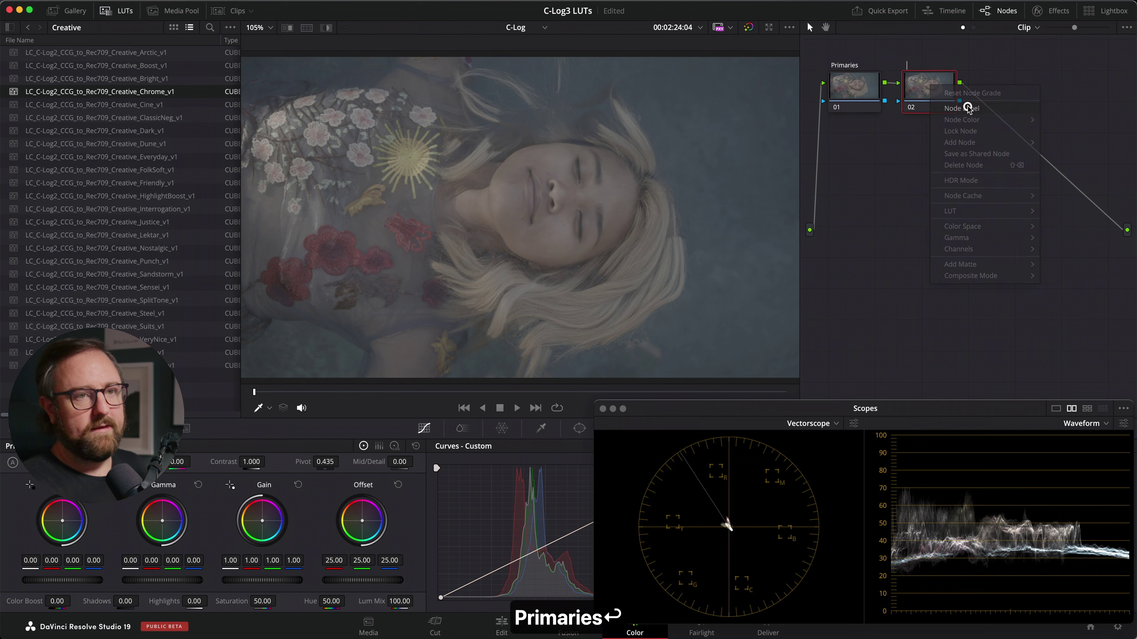
pyautogui.click(969, 110)
pyautogui.press('capslock')
pyautogui.write('LUT')
pyautogui.press('Return')
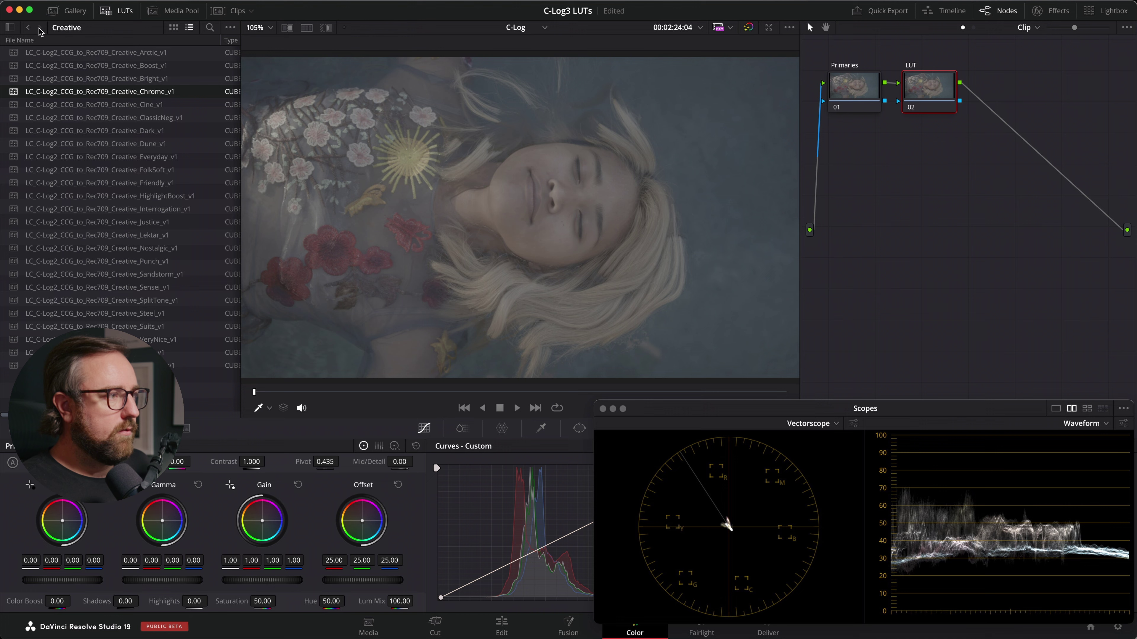
# - Apply the LC_C-Log2_CCG_to_Rec709_Base_Cool conversion LUT to the LUT node
pyautogui.click(27, 27)
pyautogui.doubleClick(50, 53)
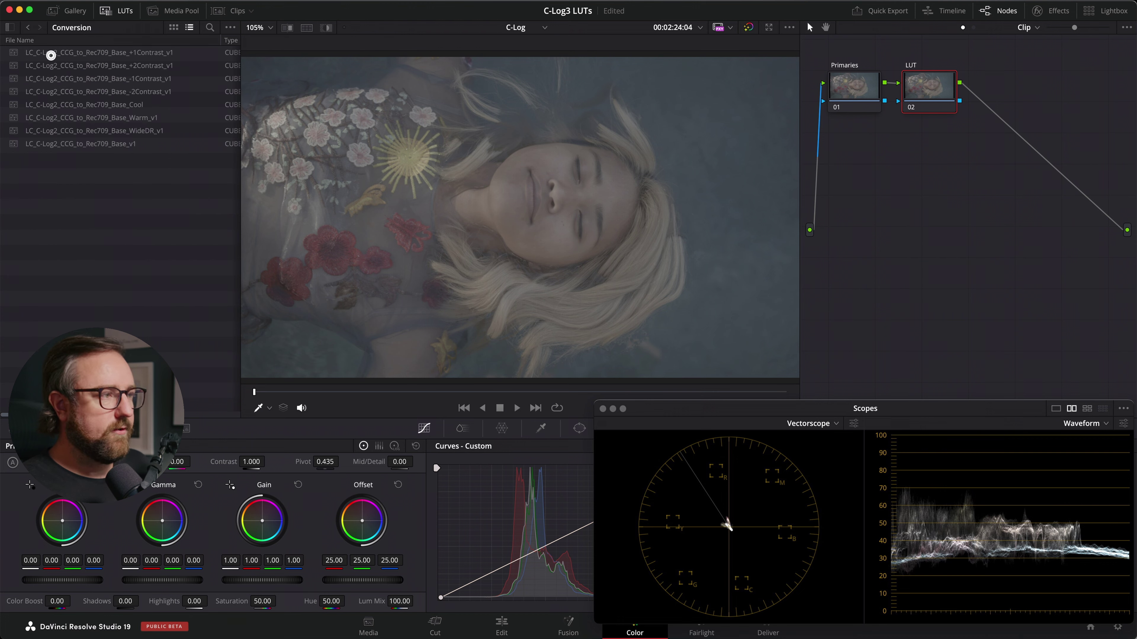
pyautogui.doubleClick(136, 105)
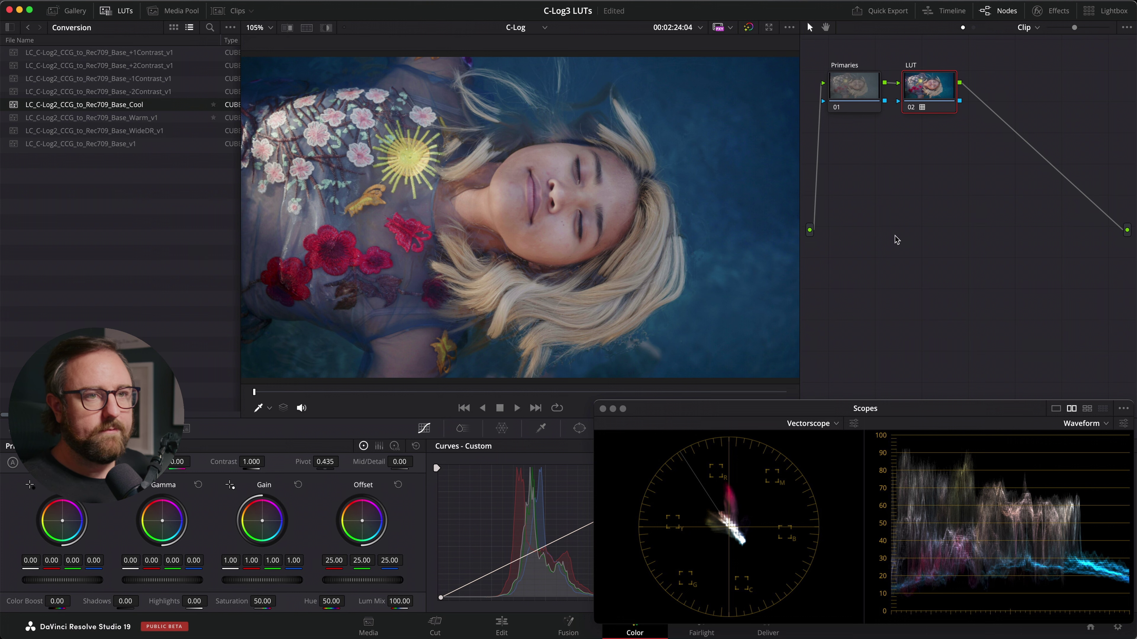
# - Set the Primaries node's HDR wheels to the Canon Cinema Gamut color space and Canon Log 2 gamma
pyautogui.click(846, 92)
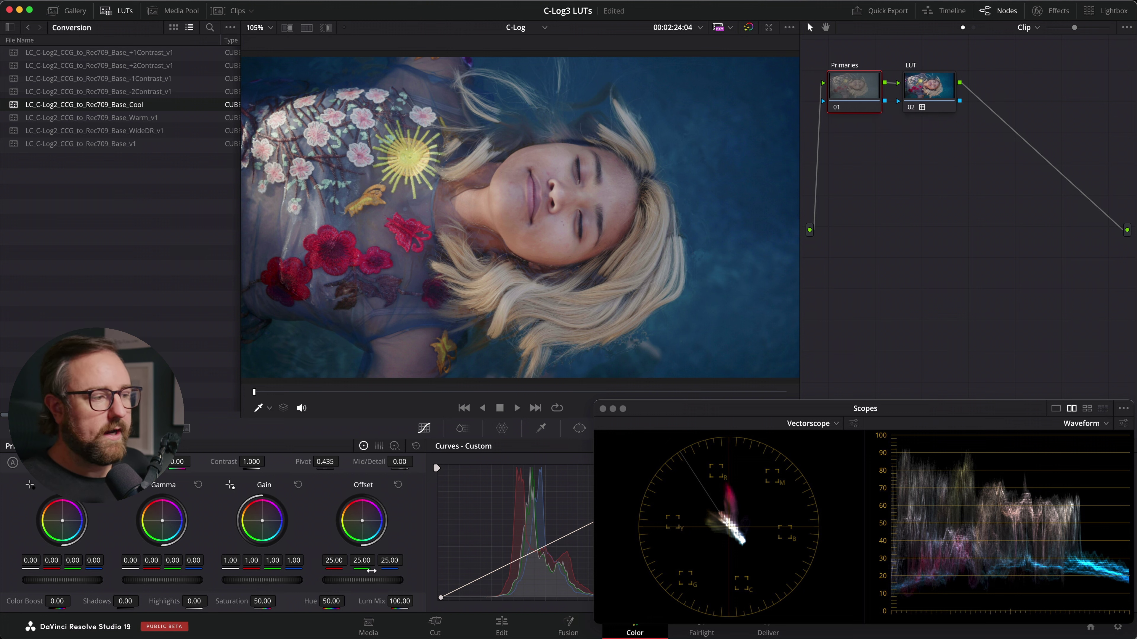
pyautogui.click(147, 429)
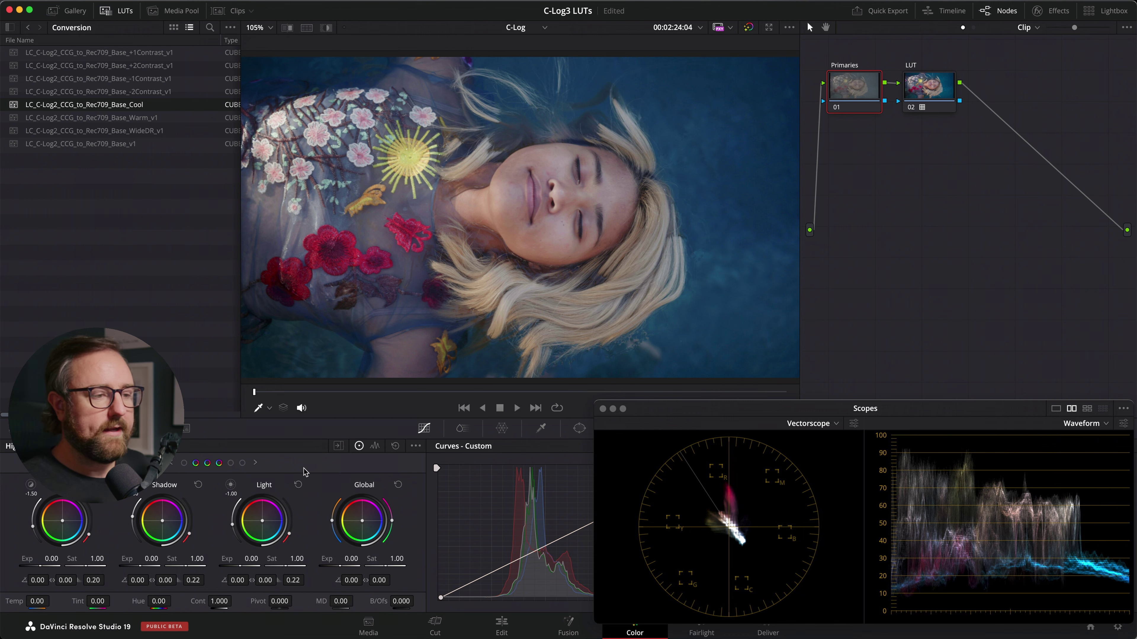
pyautogui.click(415, 447)
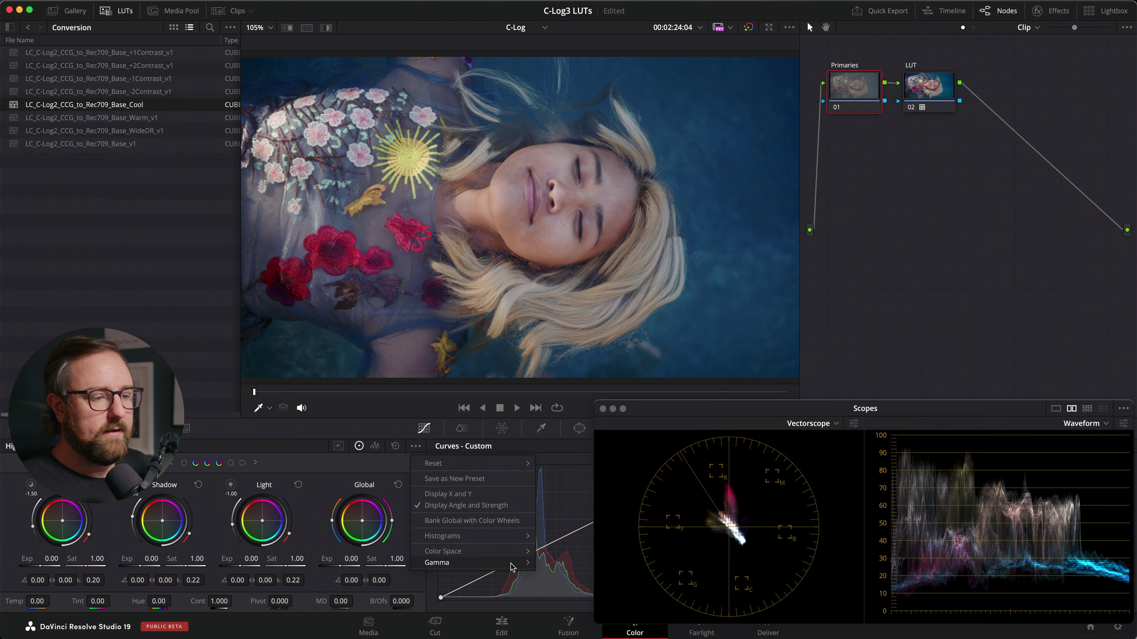
pyautogui.moveTo(516, 551)
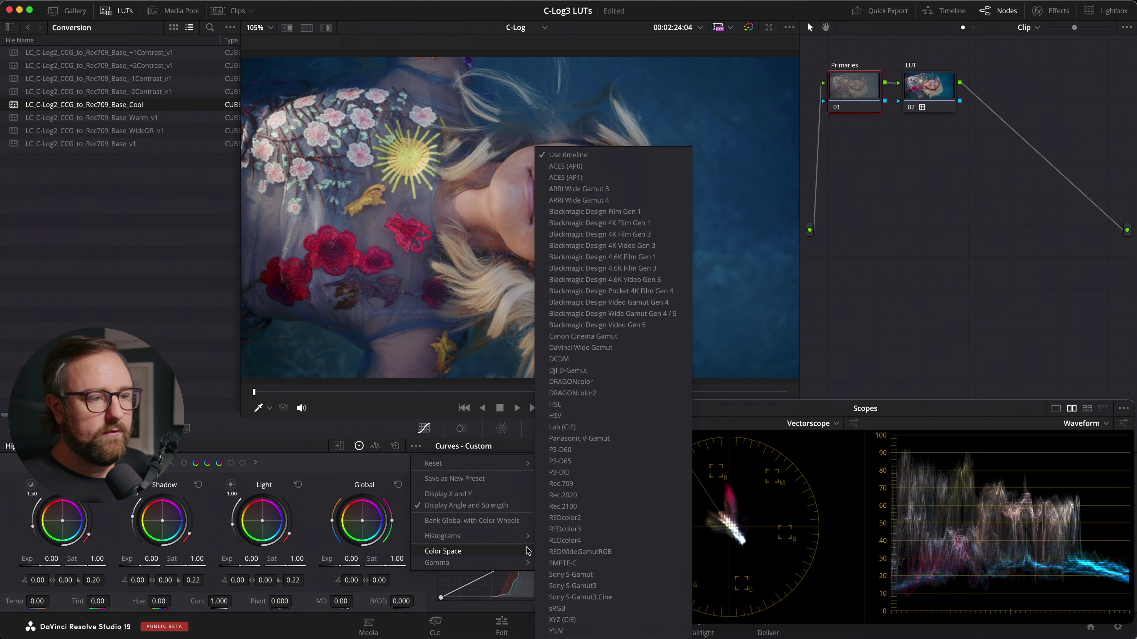
pyautogui.click(593, 337)
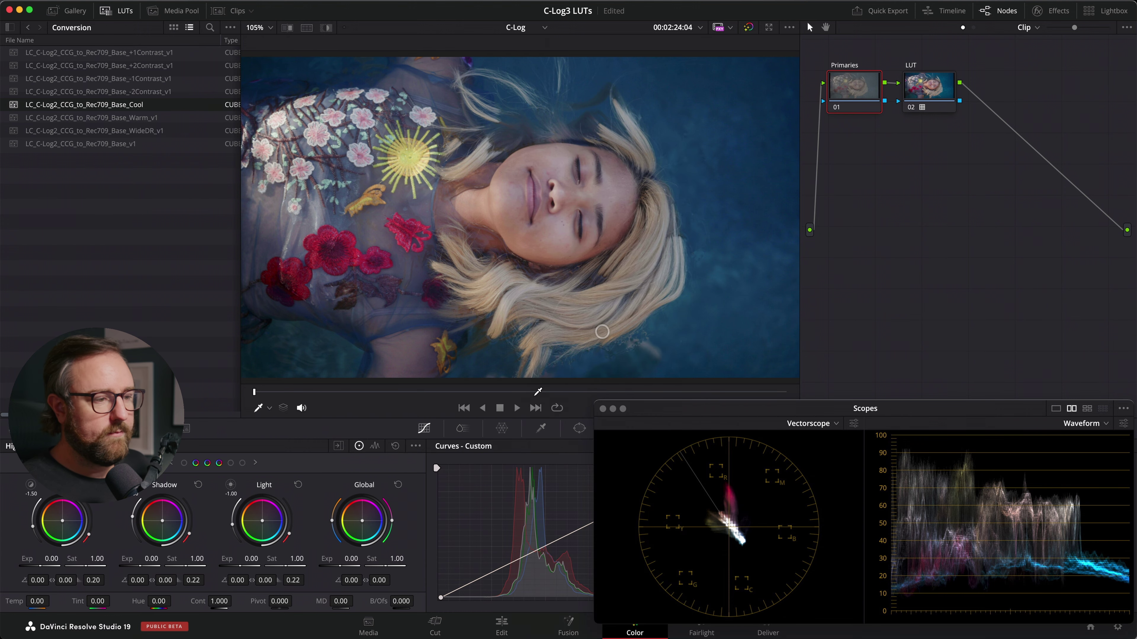
pyautogui.click(415, 447)
pyautogui.moveTo(482, 563)
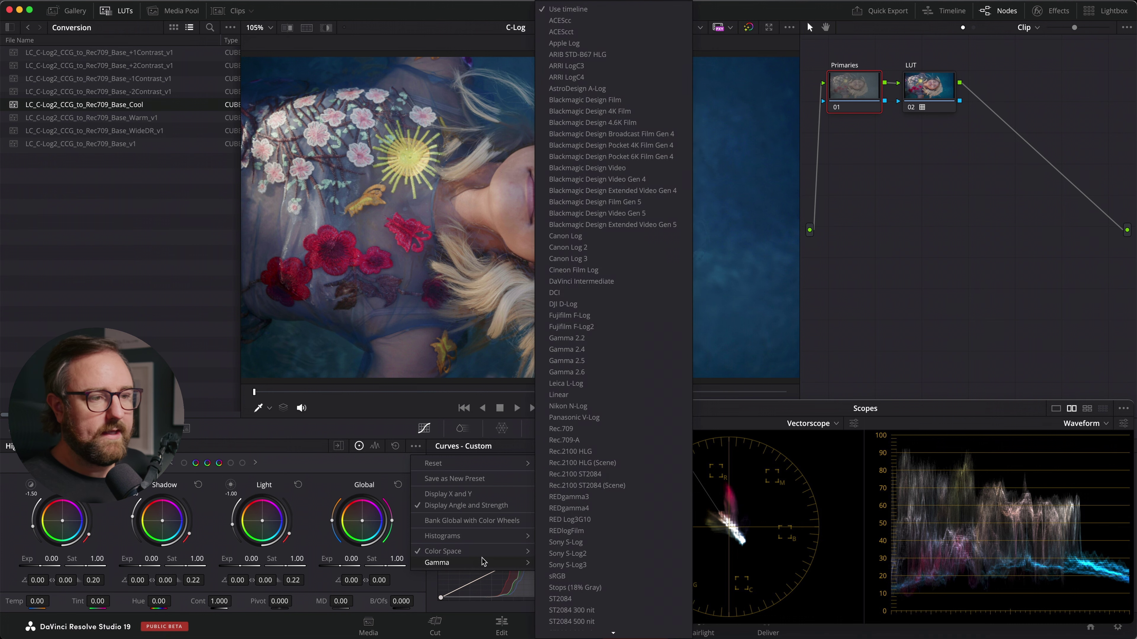
pyautogui.click(606, 246)
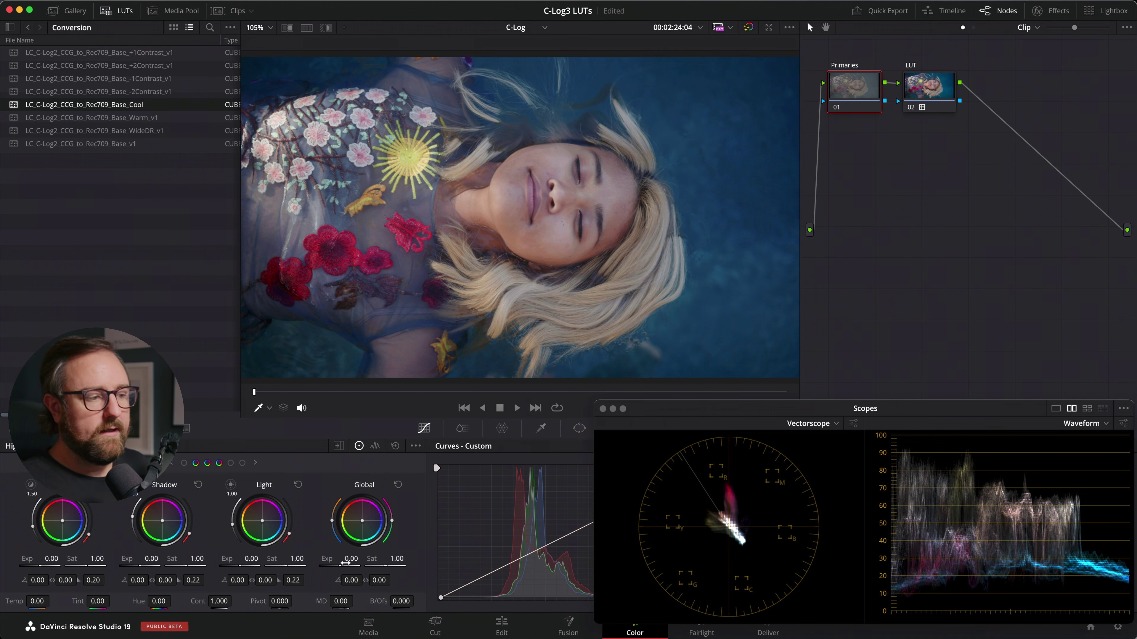
# - On the Primaries node, lower Global exposure to -0.47, shift the Global color balance to angle 59.04 and strength 0.02, and set contrast to 0.918
pyautogui.moveTo(346, 560); pyautogui.dragTo(240, 586)
pyautogui.moveTo(370, 525); pyautogui.dragTo(366, 520)
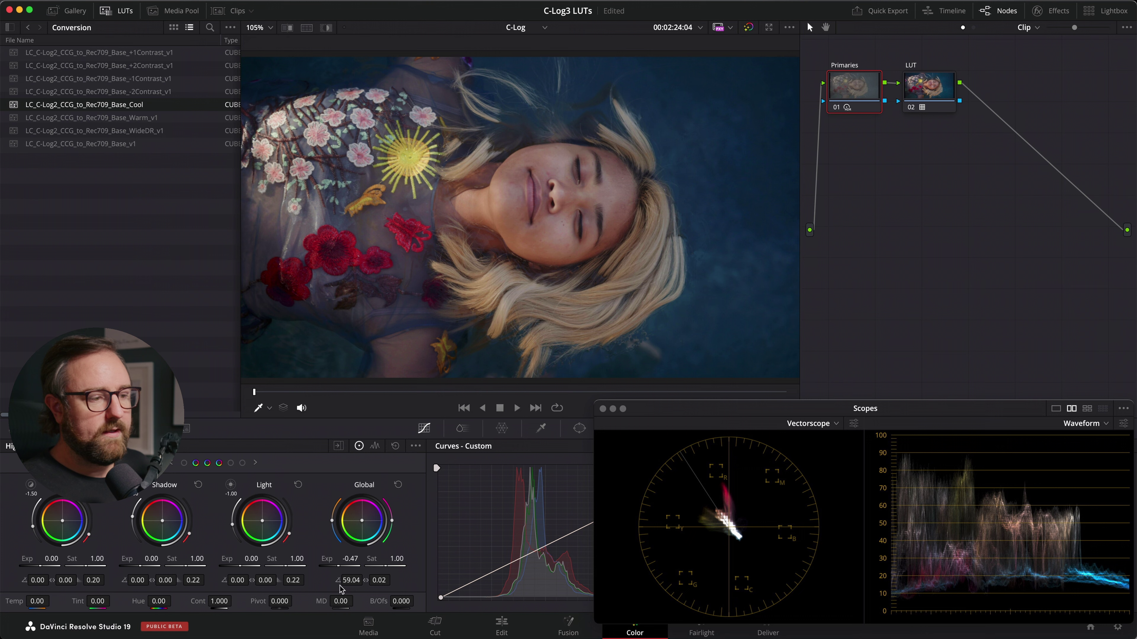
pyautogui.moveTo(219, 604); pyautogui.dragTo(198, 609)
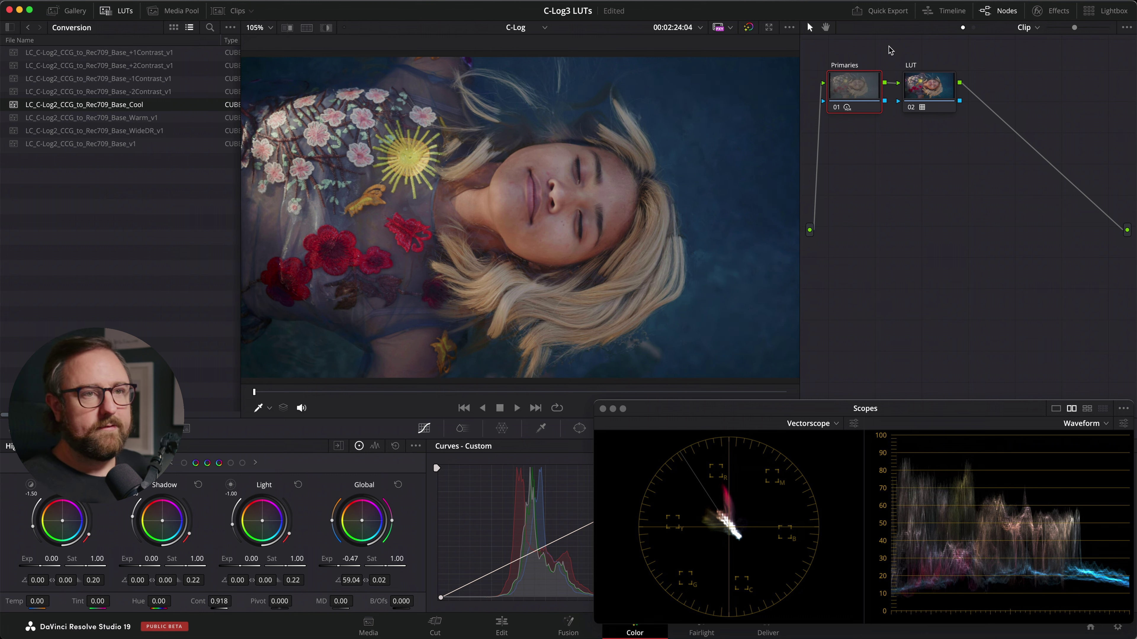
# - Compare the image with the Primaries node and the LUT node each disabled and re-enabled
pyautogui.press('super+d')
pyautogui.press('super+d')
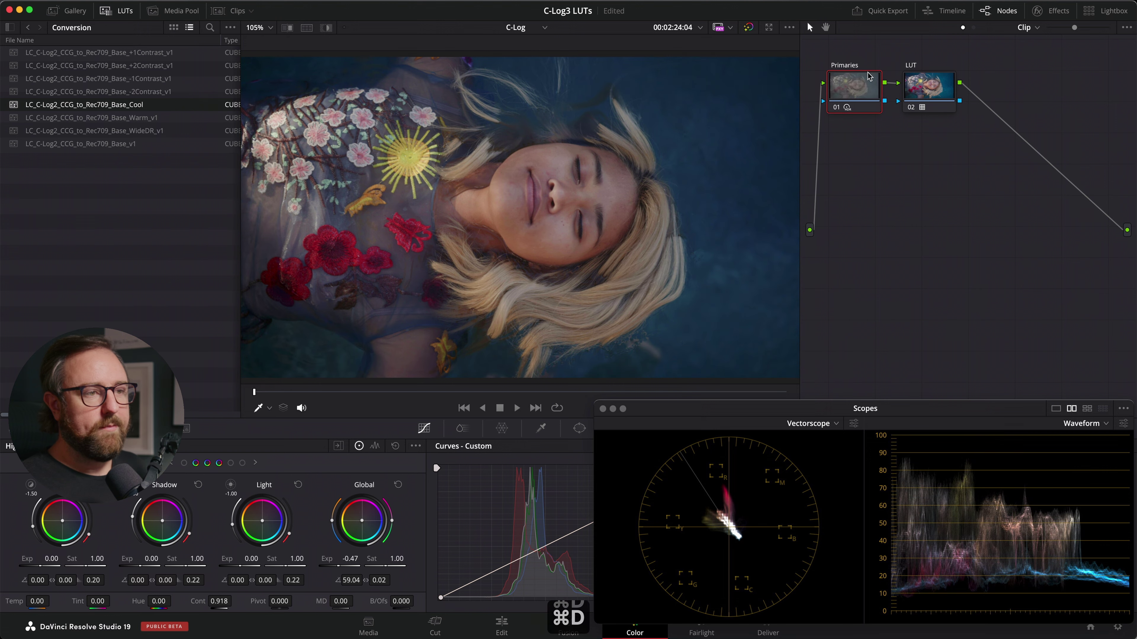
pyautogui.click(926, 84)
pyautogui.press('super+d')
pyautogui.press('super+d')
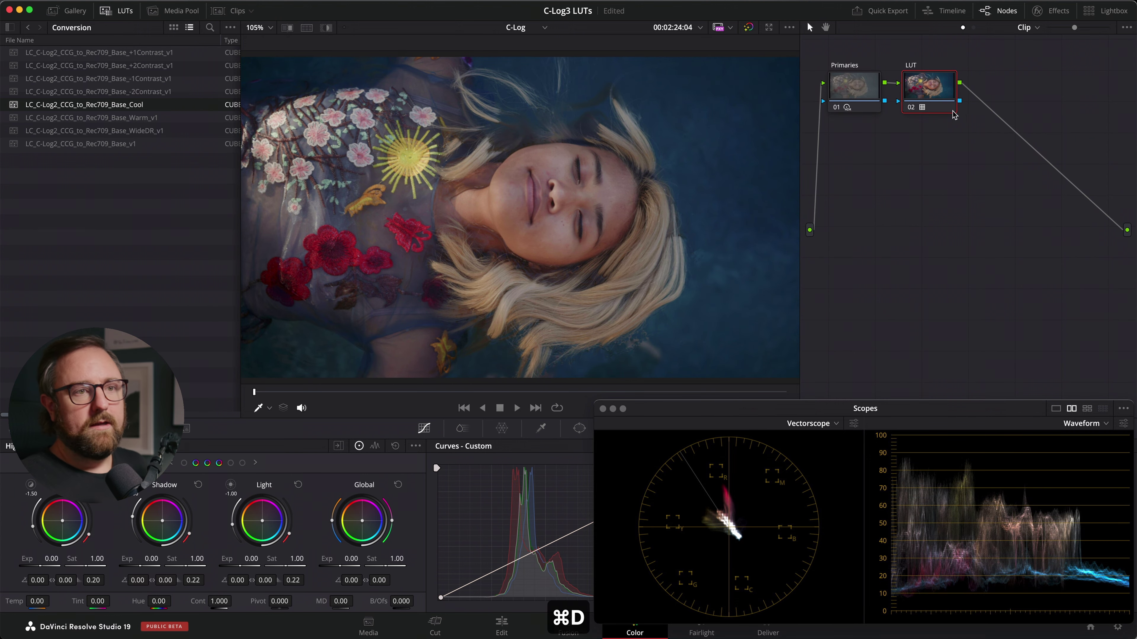
# - Store the grade of the blonde woman's clip in memory 1 and load it onto the truck interior clip
pyautogui.click(870, 94)
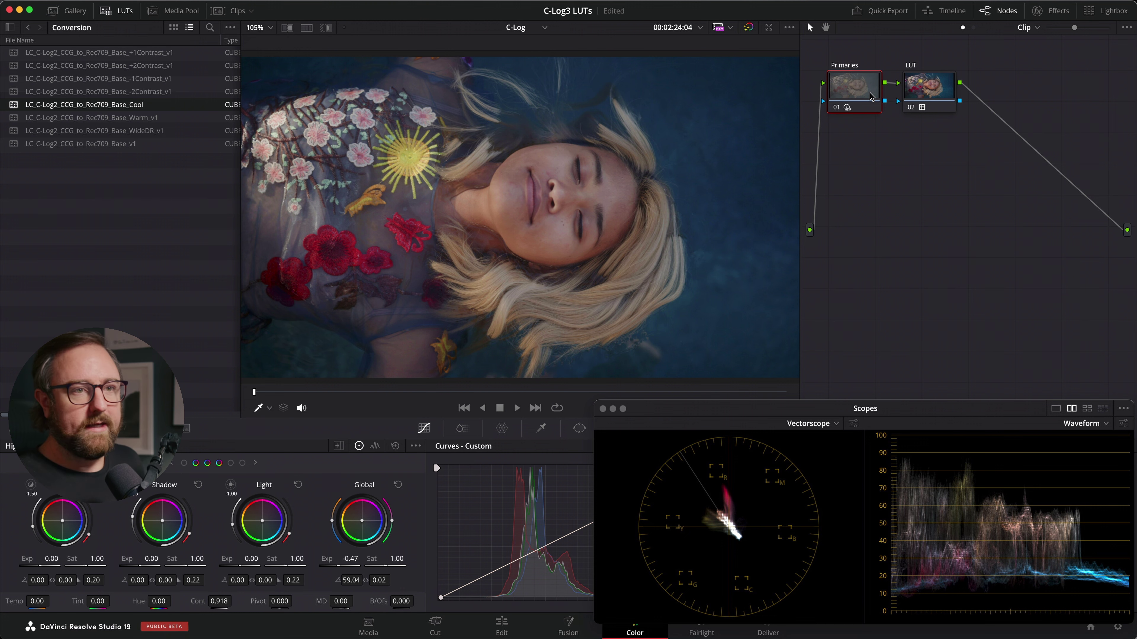
pyautogui.hotkey('alt', '1')
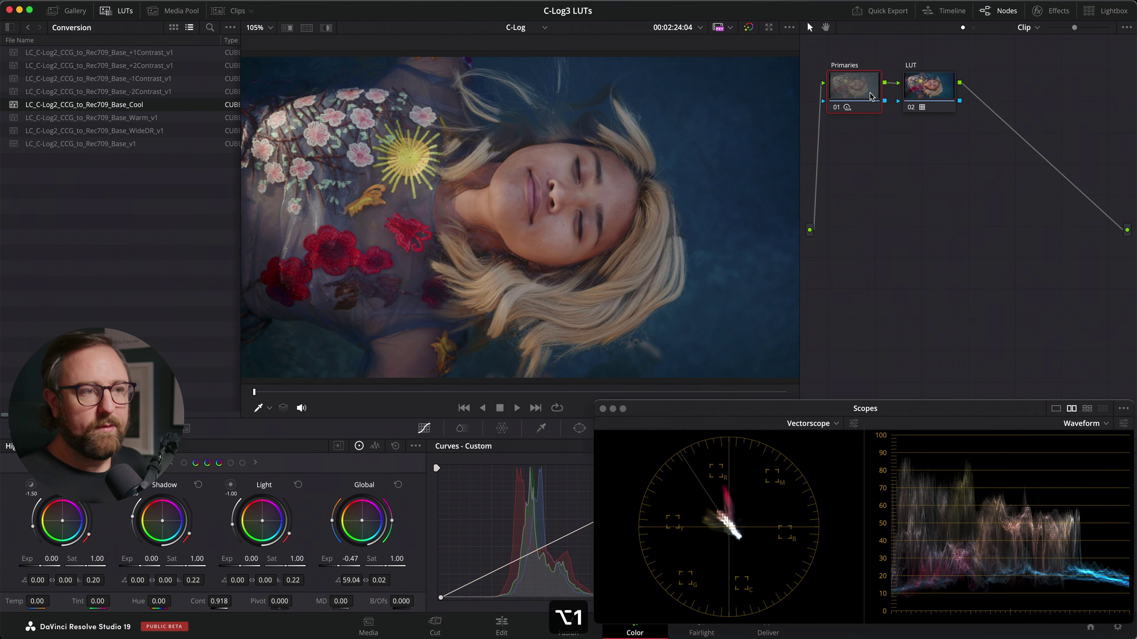
pyautogui.press('Down')
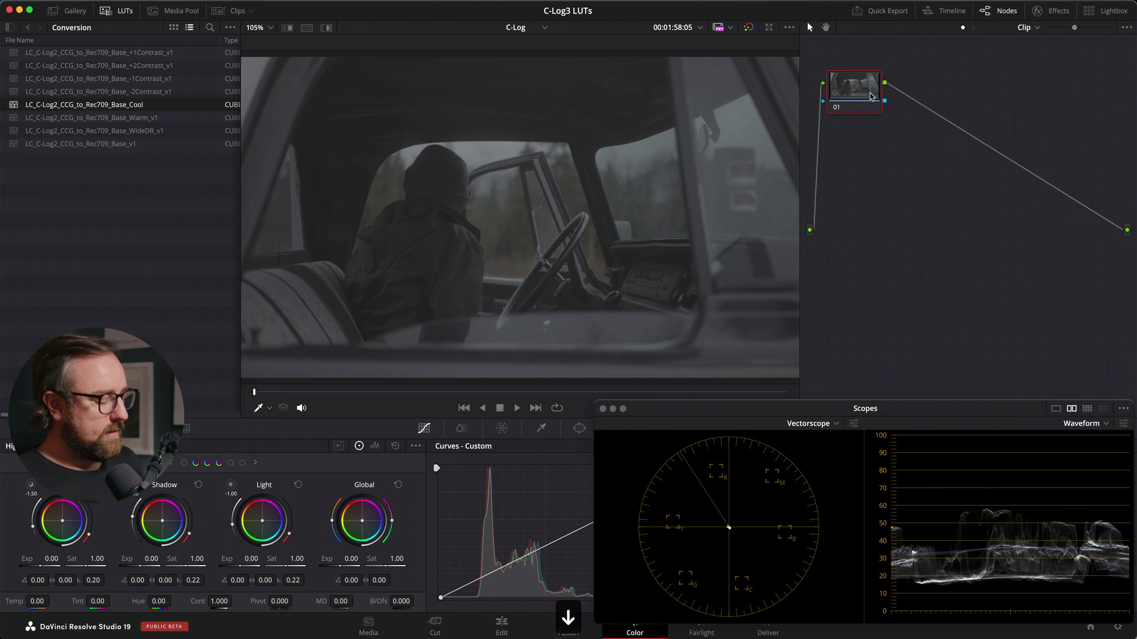
pyautogui.press('super+1')
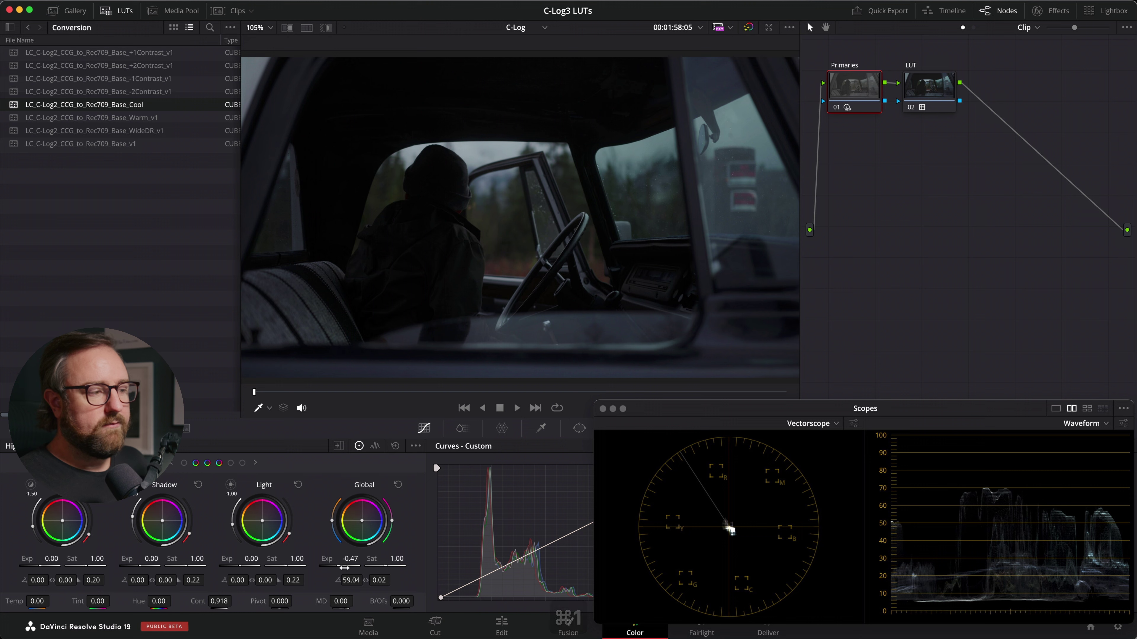
# - Raise the truck interior clip's Global exposure to 0.35 and play through the clip to review it
pyautogui.moveTo(338, 559); pyautogui.dragTo(338, 559)
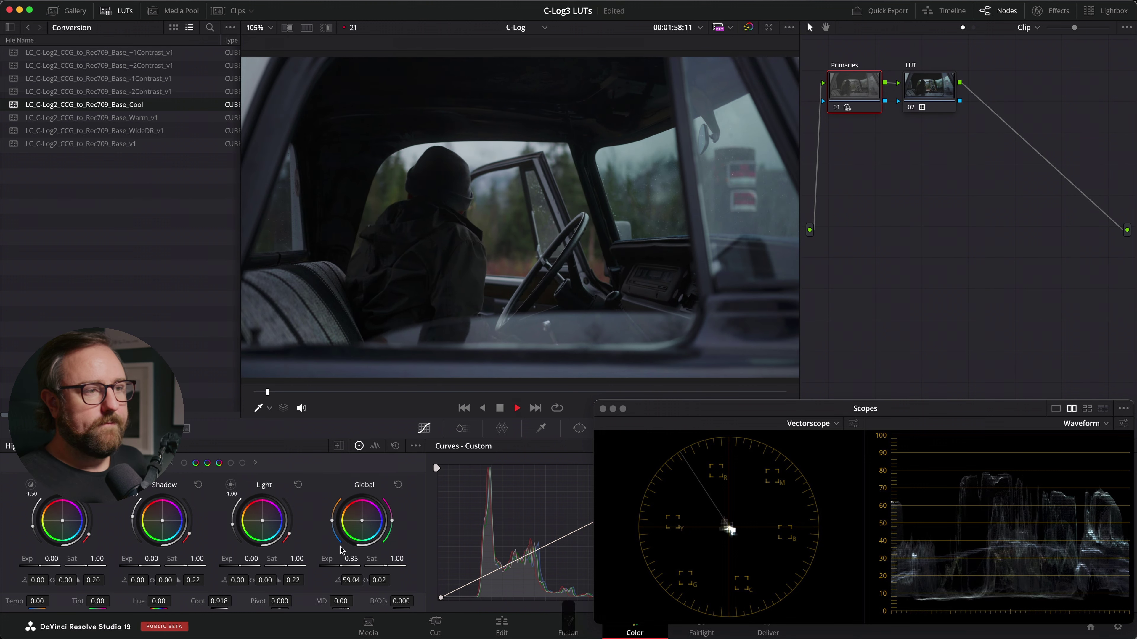
pyautogui.moveTo(269, 393); pyautogui.dragTo(513, 380)
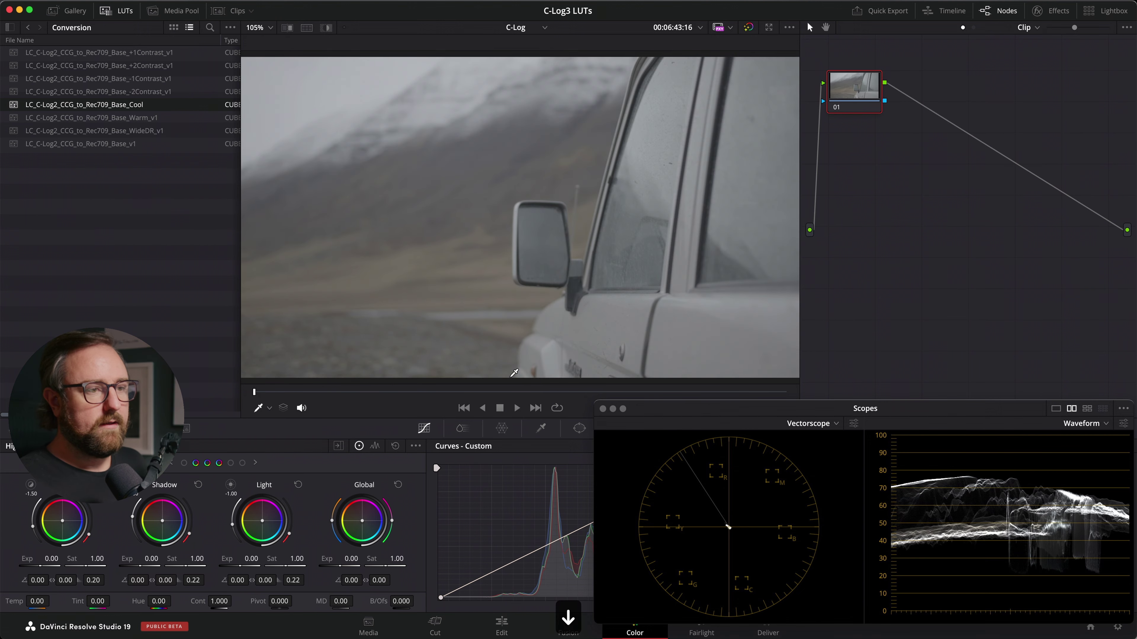
# - Load memory 1 onto the white vehicle clip and set Global exposure to -0.87 and Light exposure to -0.23, reviewing it along its length
pyautogui.press('super+1')
pyautogui.moveTo(560, 391); pyautogui.dragTo(663, 390)
pyautogui.moveTo(353, 559); pyautogui.dragTo(333, 560)
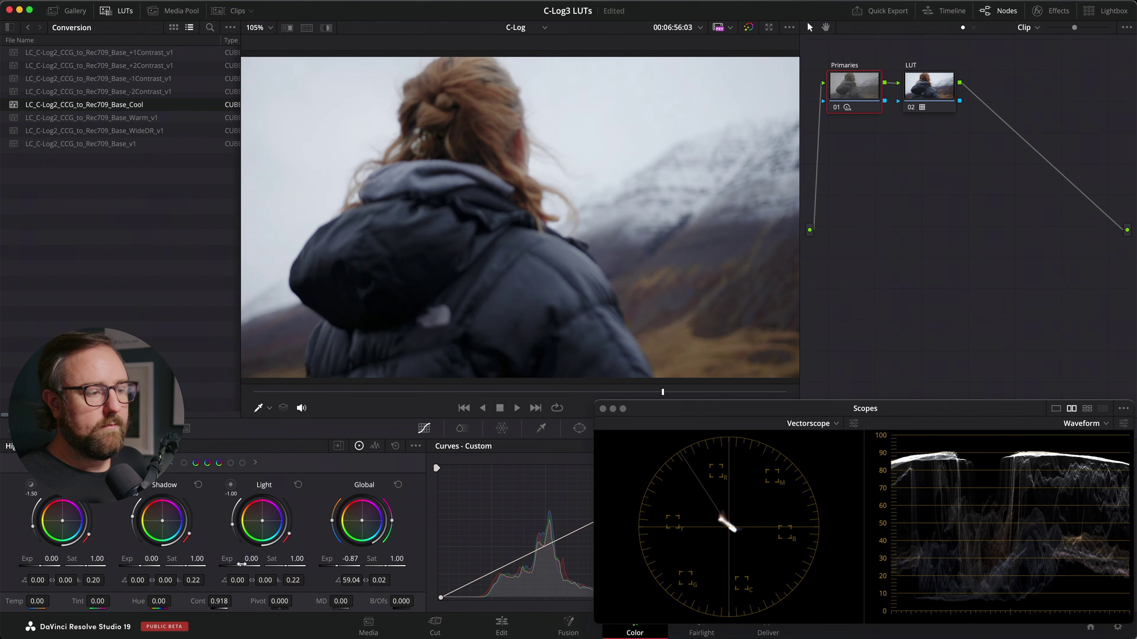
pyautogui.moveTo(251, 559); pyautogui.dragTo(246, 566)
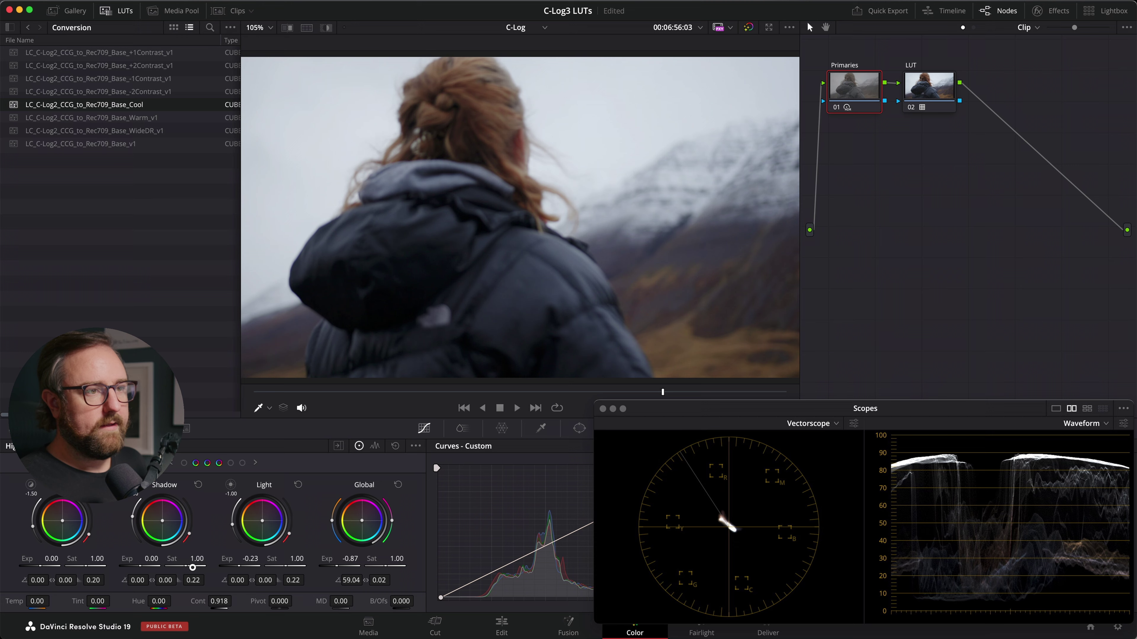
pyautogui.moveTo(662, 392); pyautogui.dragTo(296, 391)
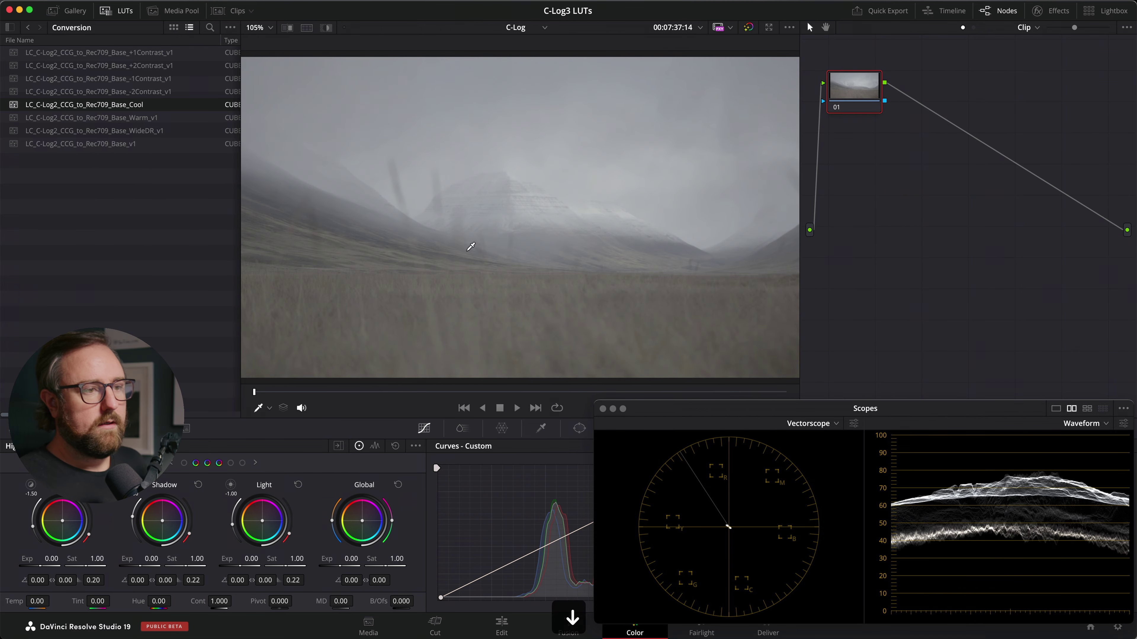
# - Load memory 1 onto the misty mountain field clip and lower its Global exposure to -1.66, reviewing the clip
pyautogui.press('super+1')
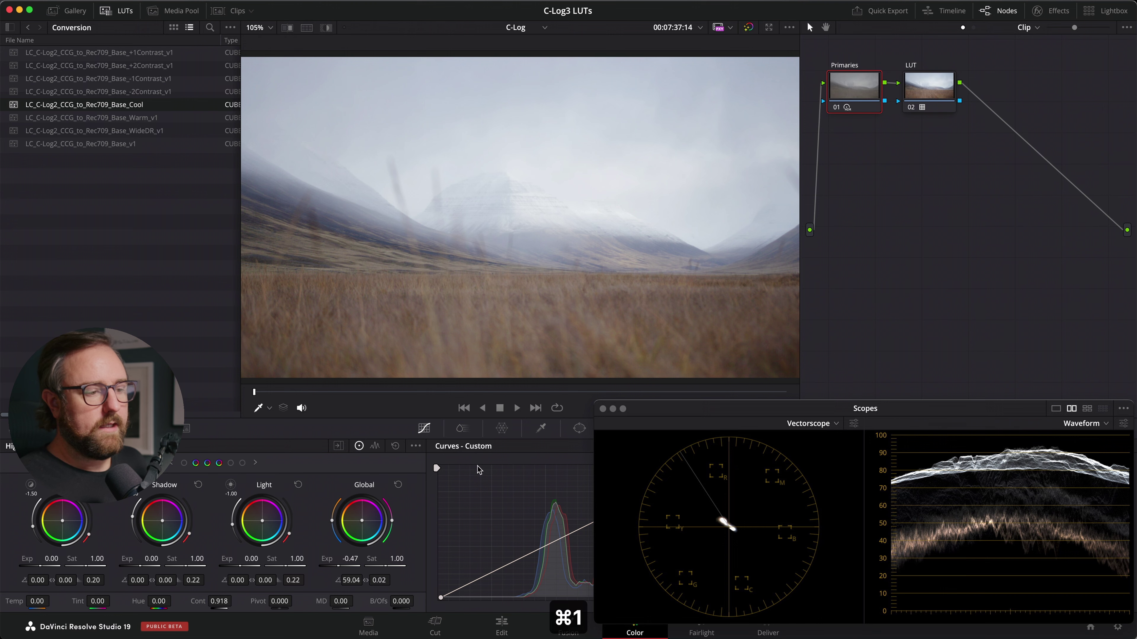
pyautogui.moveTo(325, 567); pyautogui.dragTo(101, 587)
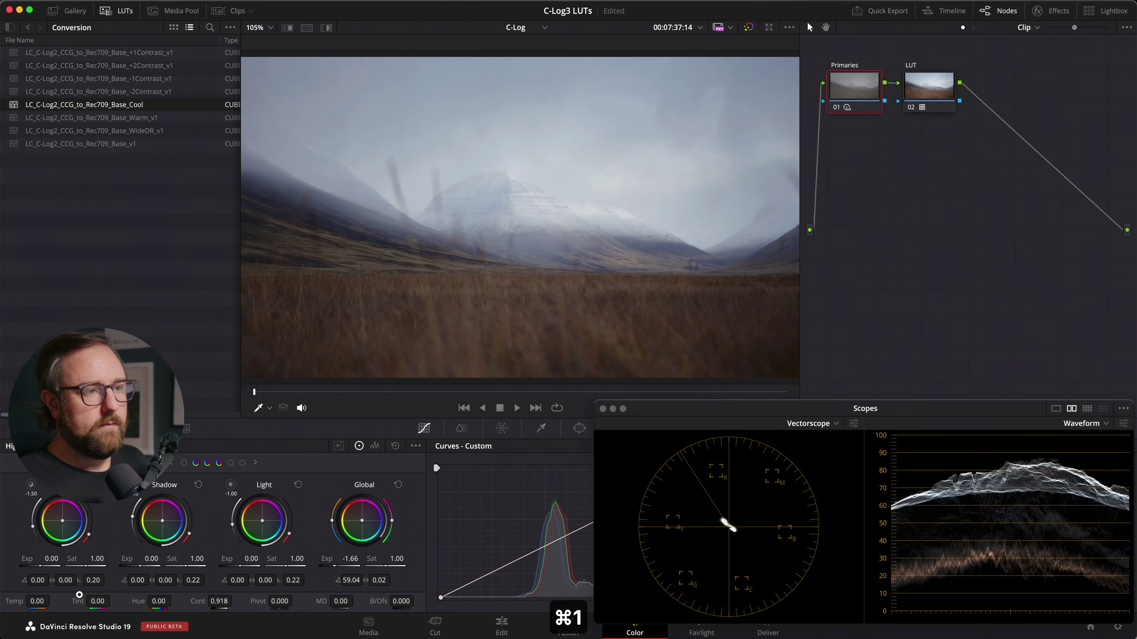
pyautogui.moveTo(740, 389); pyautogui.dragTo(356, 388)
# - Step back and forth through the graded clips to compare their looks, ending on the blonde woman's clip
pyautogui.press('Up')
pyautogui.press('Up')
pyautogui.press('Up')
pyautogui.press('Up')
pyautogui.press('Down')
pyautogui.press('Down')
pyautogui.press('Up')
pyautogui.press('Up')
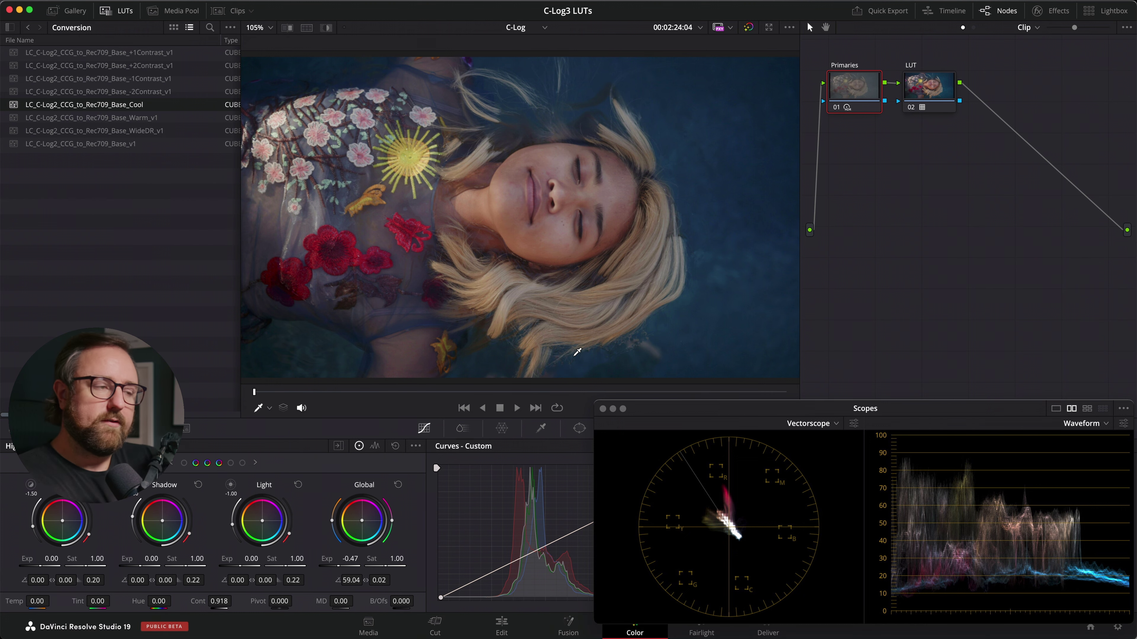
# - Replace the LUT node's conversion LUT on the blonde woman's clip with LC_C-Log2_CCG_to_Rec709_Creative_Sensei_v1
pyautogui.click(925, 93)
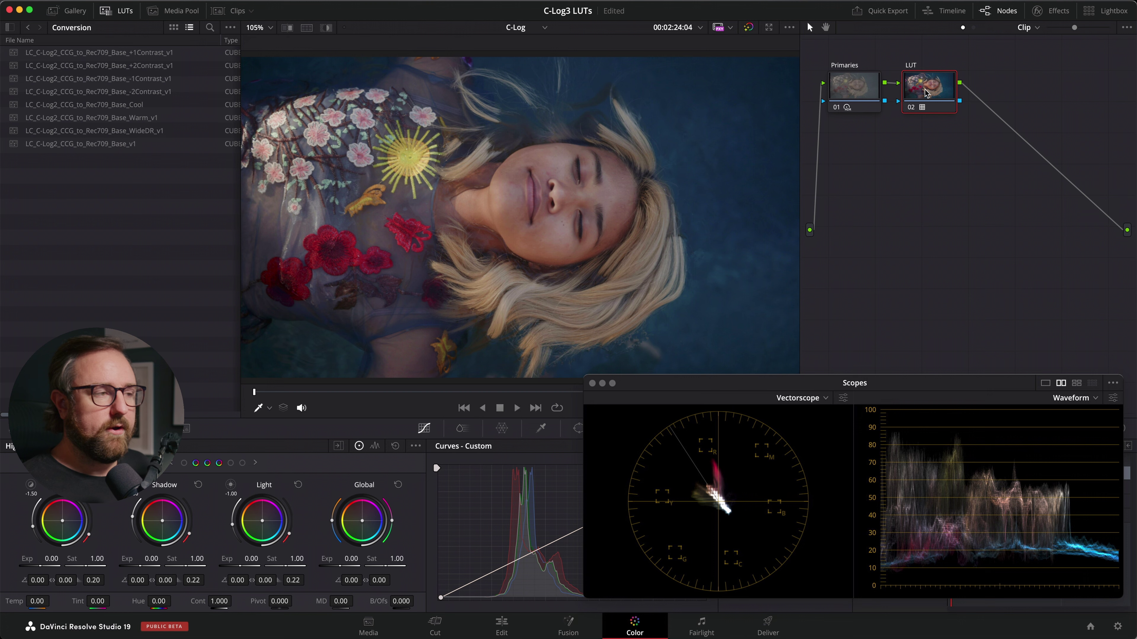
pyautogui.click(915, 89)
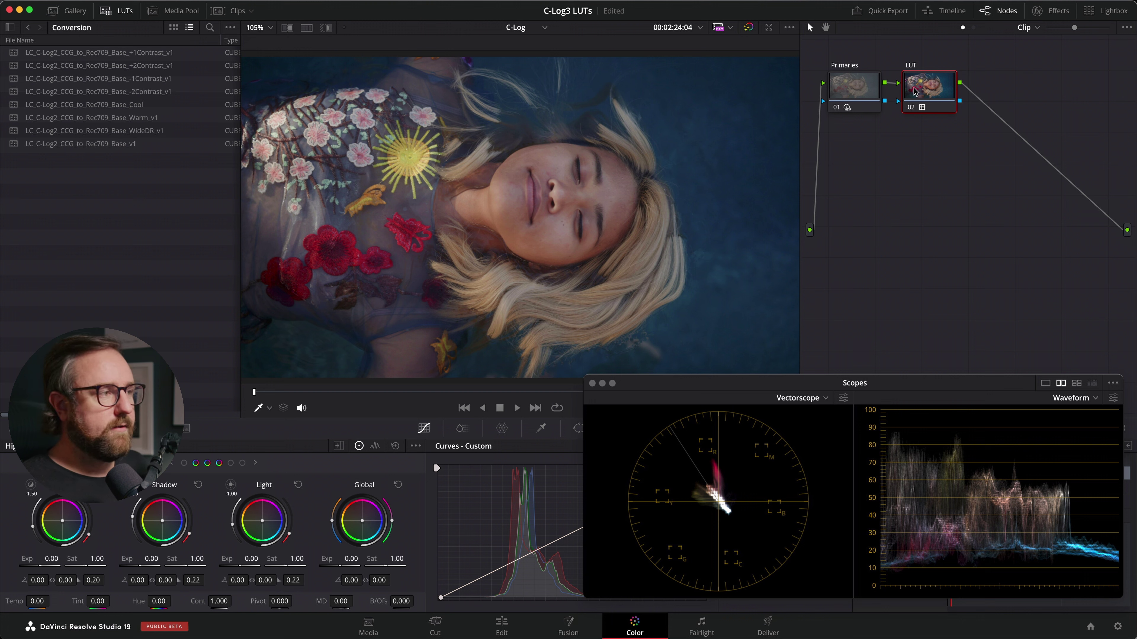
pyautogui.click(27, 27)
pyautogui.doubleClick(57, 66)
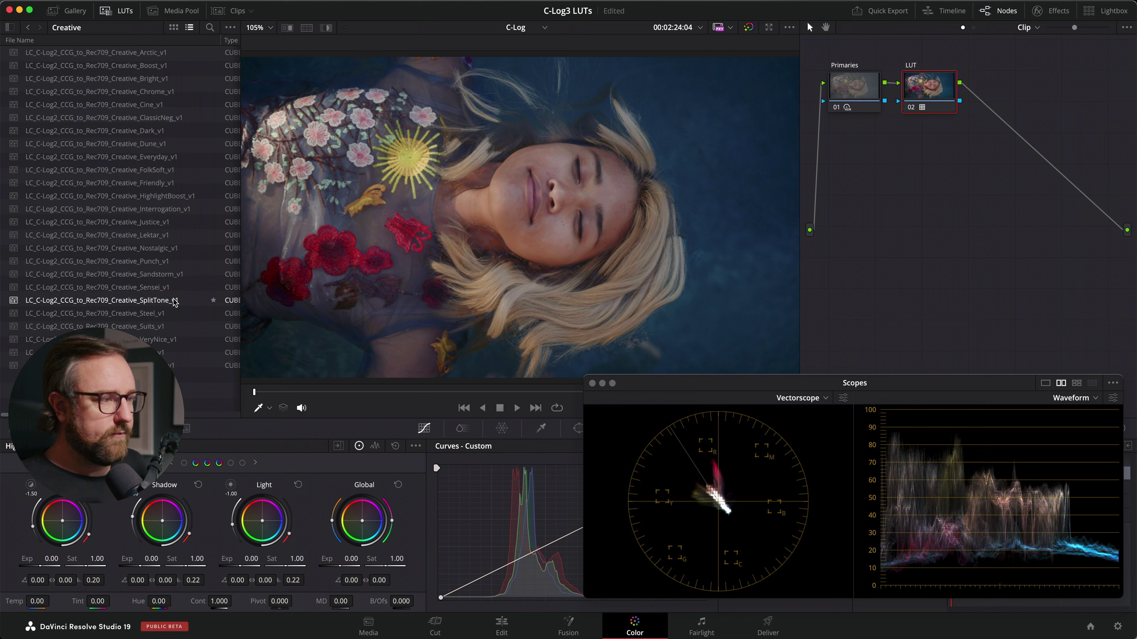
pyautogui.doubleClick(98, 287)
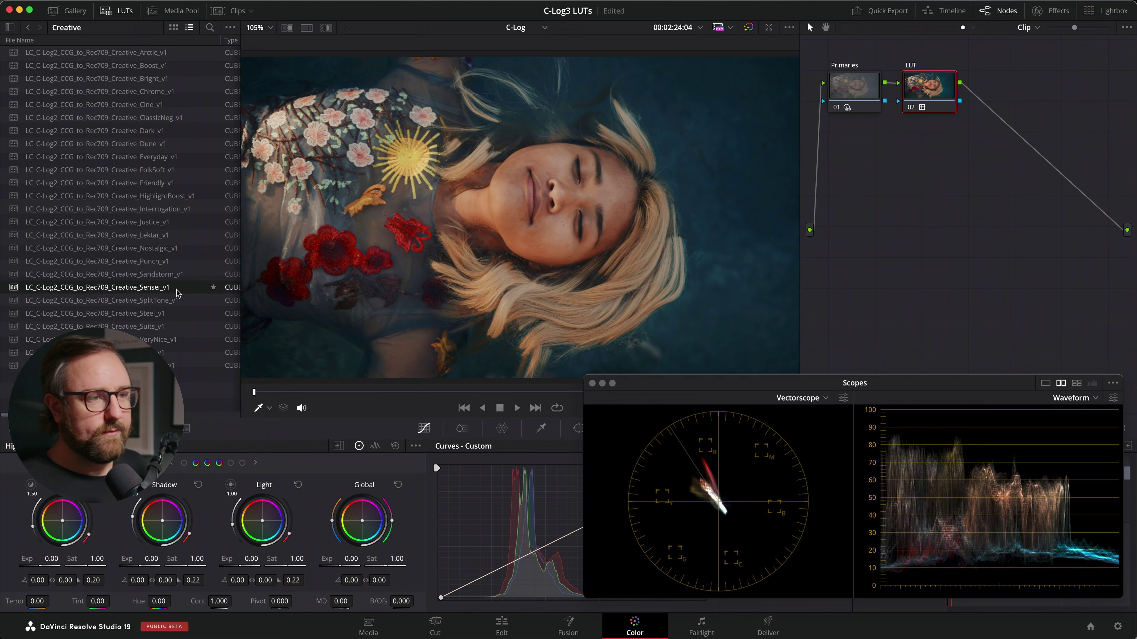
# - On the Primaries node, shift the Global color balance to angle 123.69 and strength 0.01, and lower Global saturation to 0.96
pyautogui.hotkey('shift', ';')
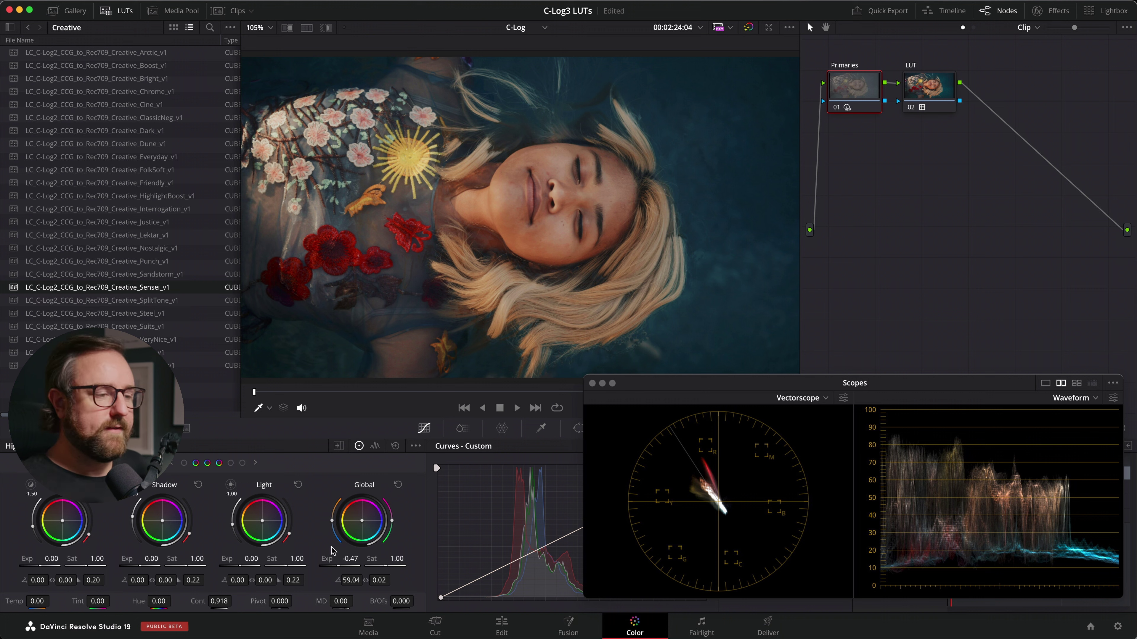
pyautogui.moveTo(358, 518); pyautogui.dragTo(359, 520)
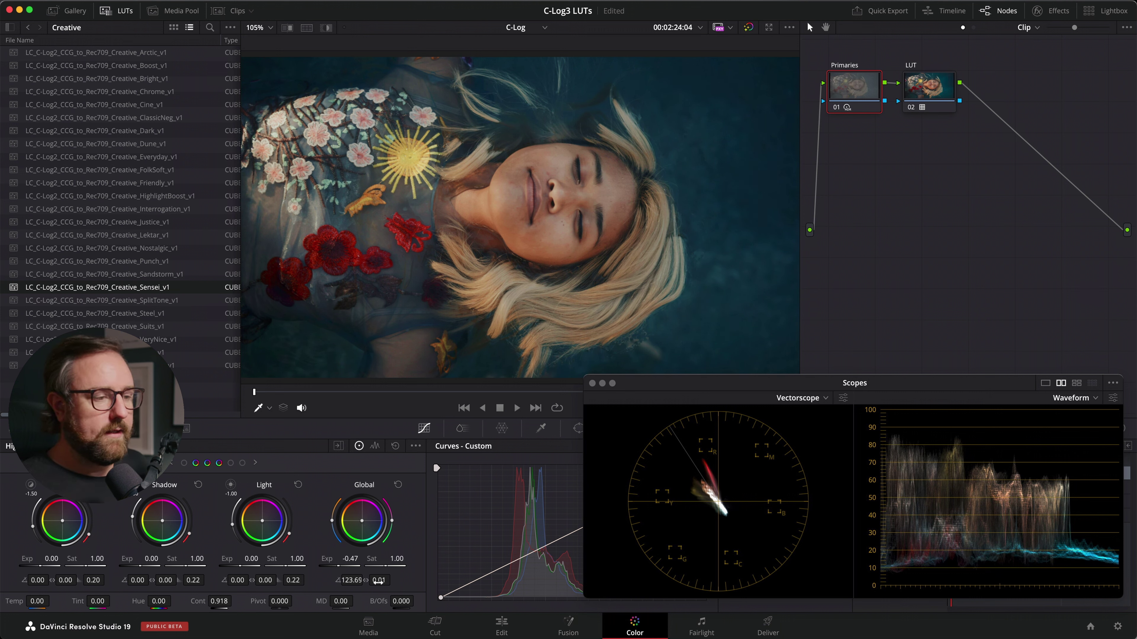
pyautogui.moveTo(392, 559); pyautogui.dragTo(388, 561)
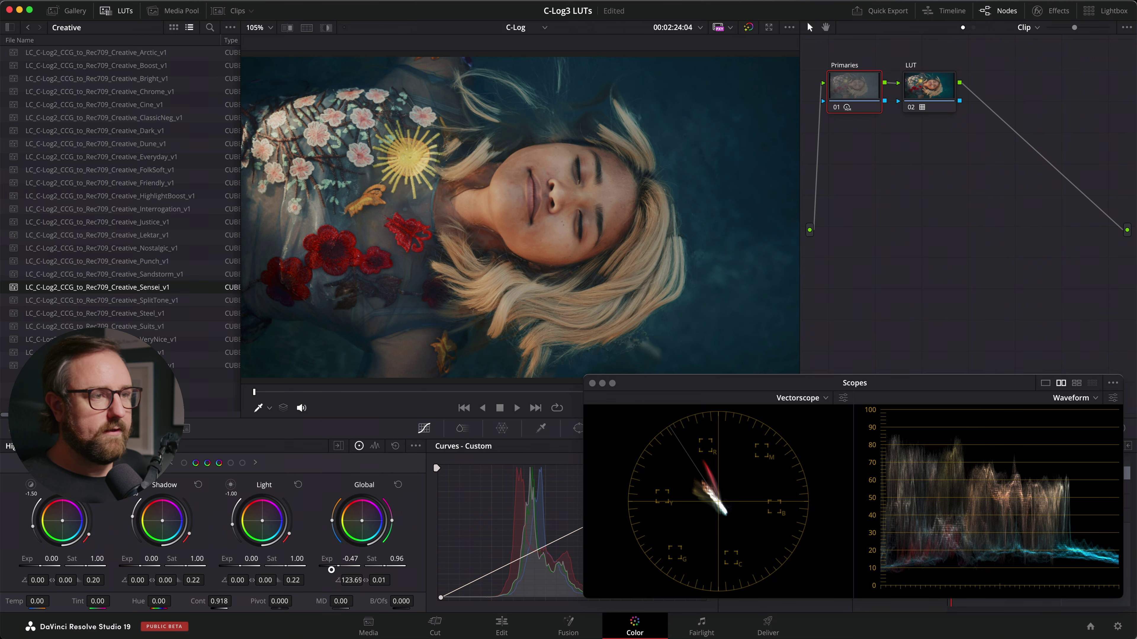
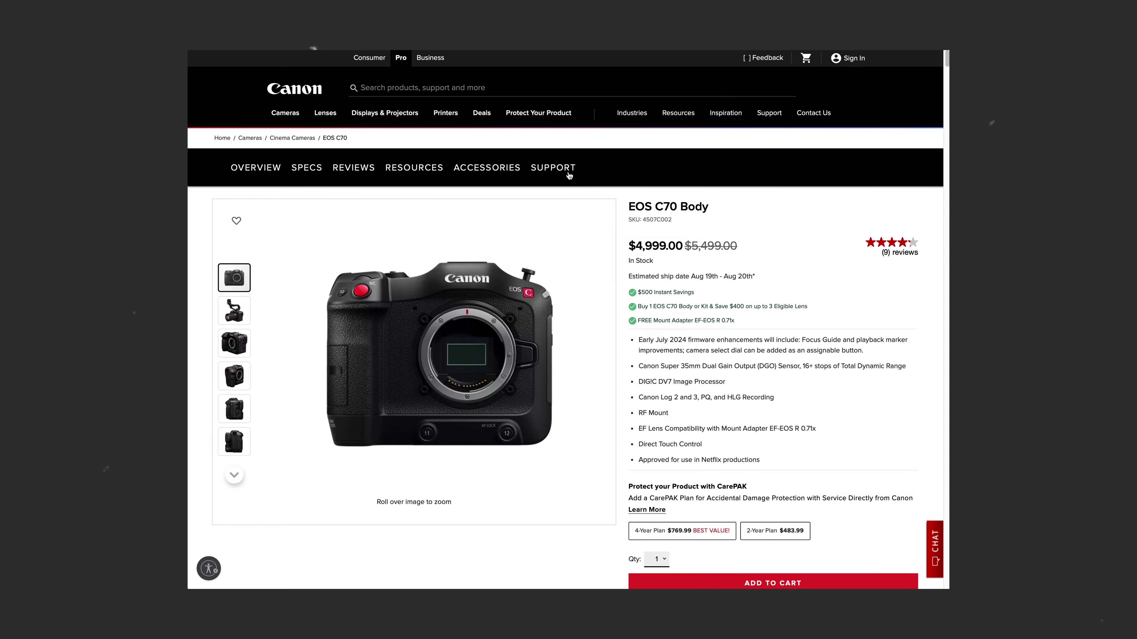
# - On Canon's EOS C70 page, list the software and drivers available for Mac, version macOS Sonoma v14
pyautogui.click(552, 168)
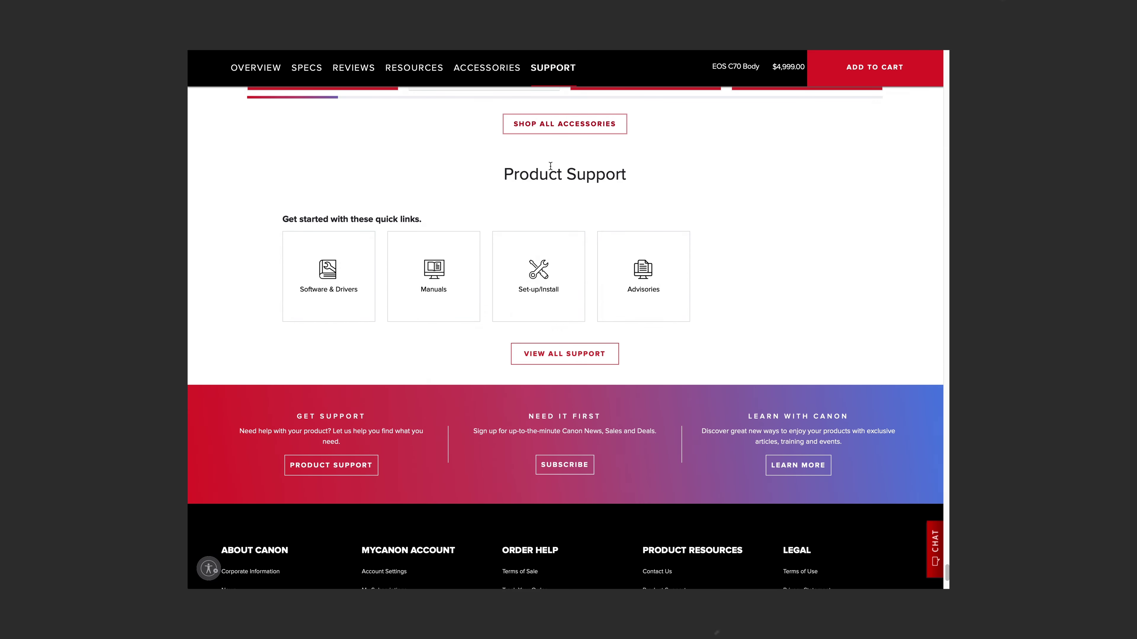
pyautogui.click(349, 274)
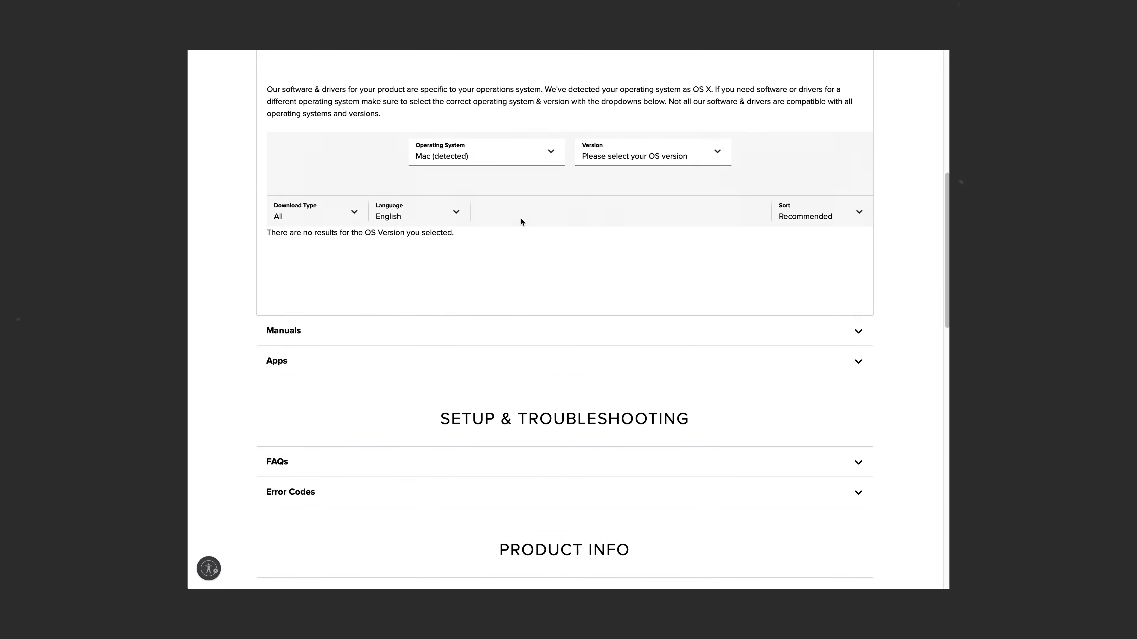
pyautogui.click(511, 158)
pyautogui.click(446, 215)
pyautogui.click(649, 158)
pyautogui.click(649, 174)
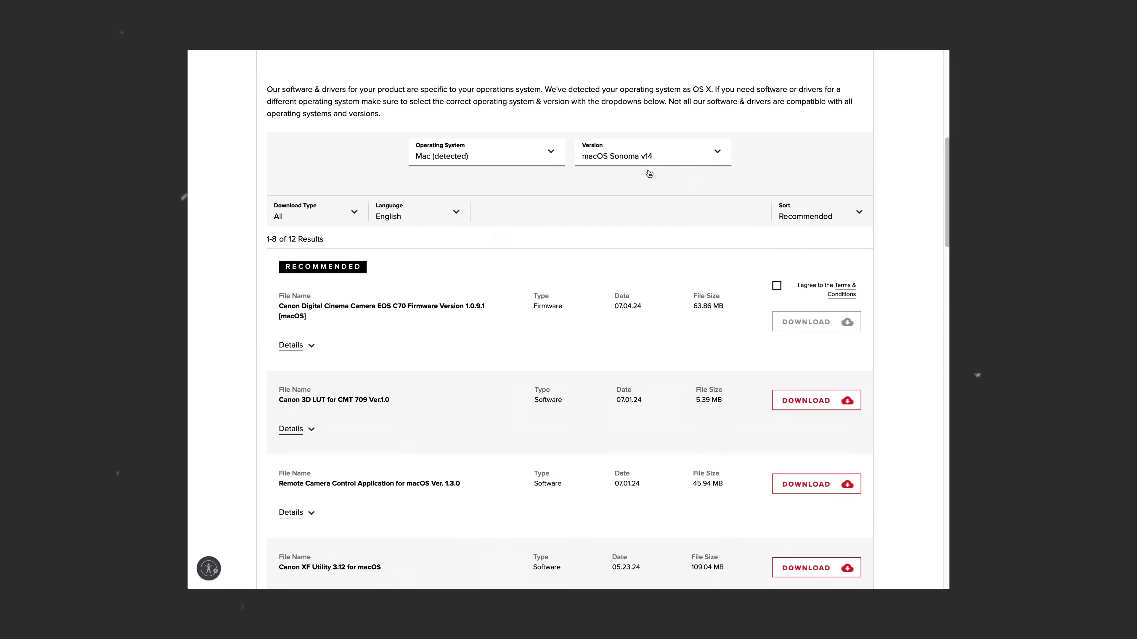
pyautogui.scroll(-5, 403, 313)
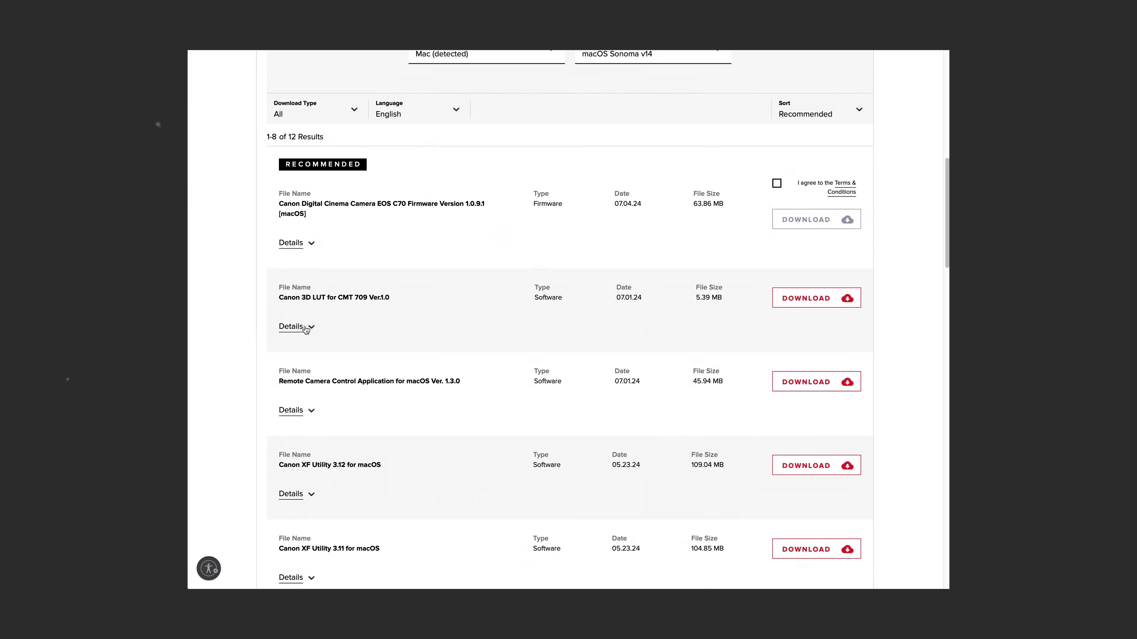
# - Download Canon 3D LUT for CMT 709 Ver.1.0 and show the Canon Log 2 and Log 3 LUTs in its 33grid-3dlut folder
pyautogui.click(306, 329)
pyautogui.click(810, 298)
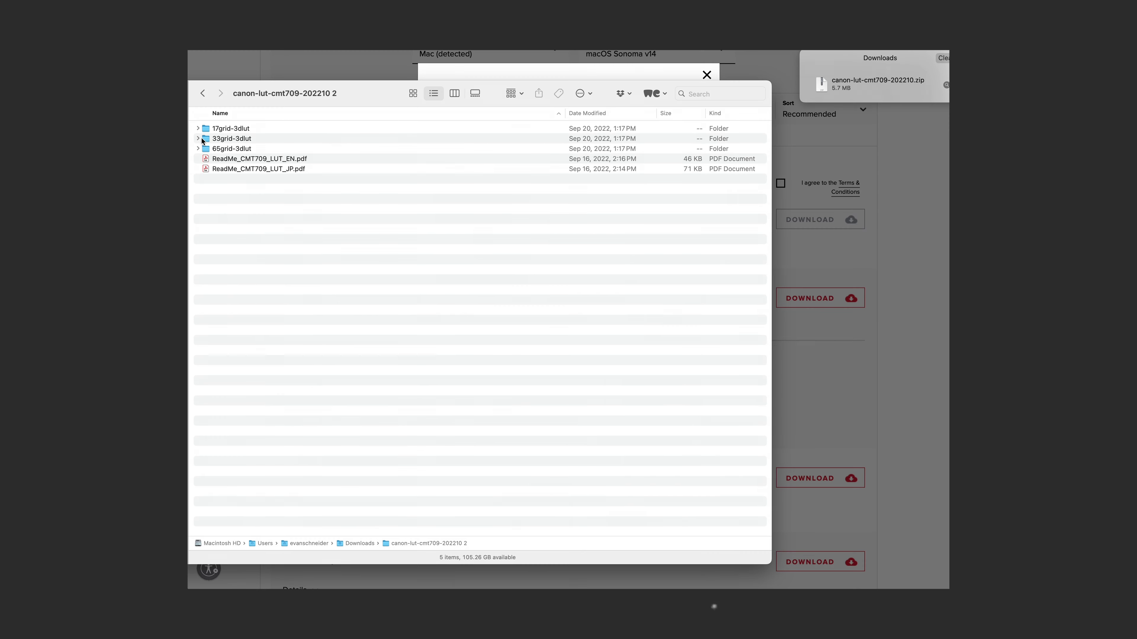
pyautogui.click(198, 138)
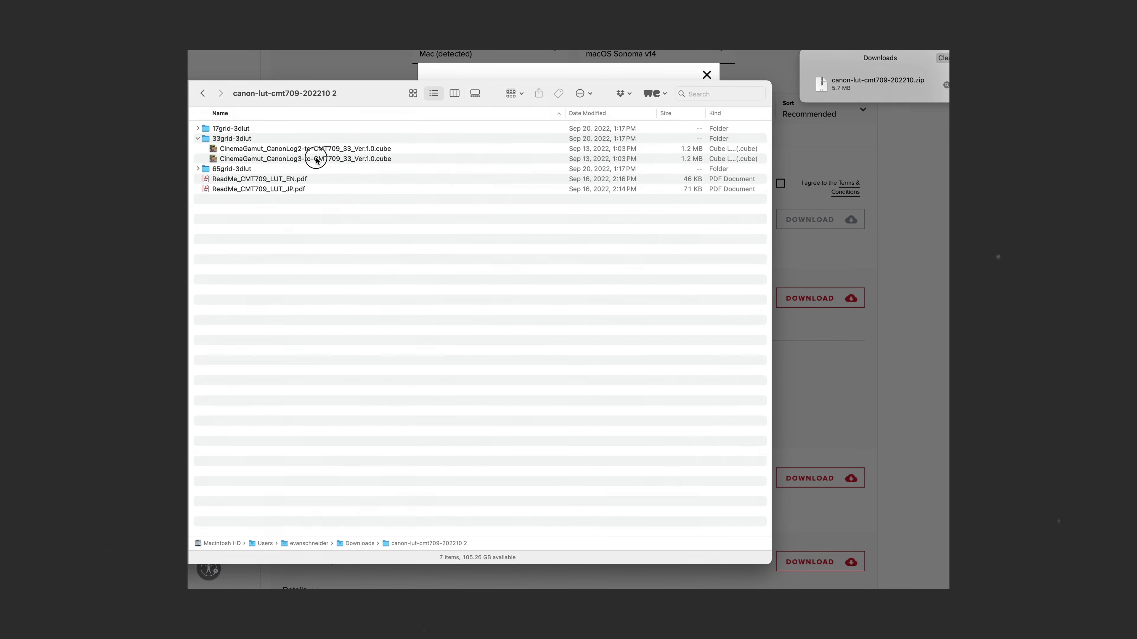
pyautogui.click(424, 156)
pyautogui.click(423, 150)
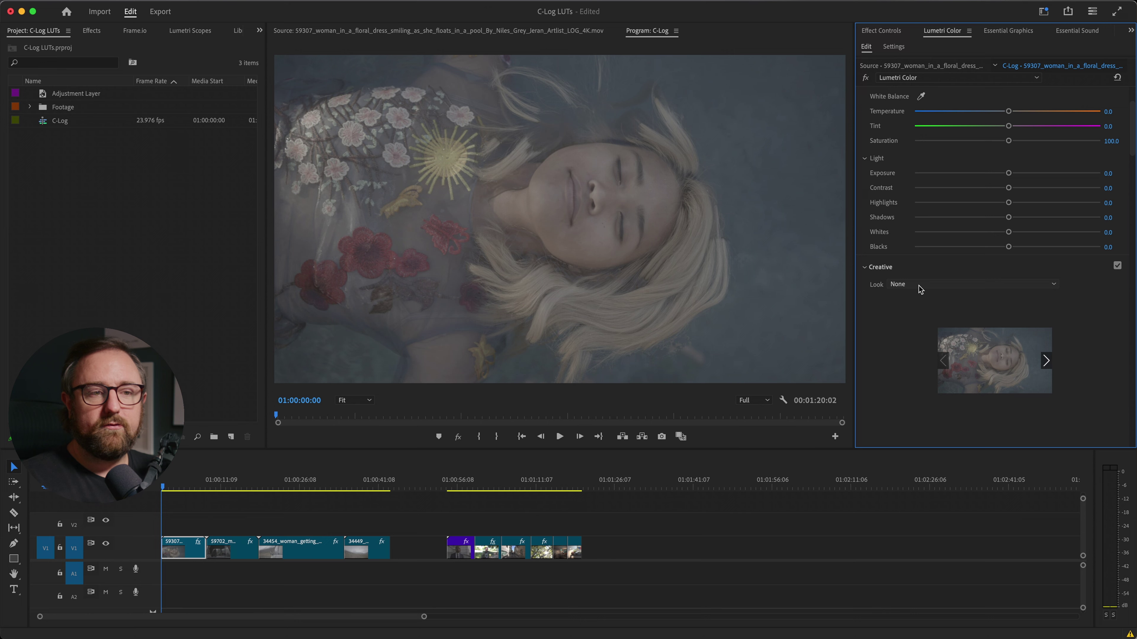
# - In Premiere Pro, load CinemaGamut_CanonLog2-to-BT709_WideDR_33_FF_Ver.2.0.cube as the Creative Look on the floral dress clip
pyautogui.click(919, 287)
pyautogui.click(919, 295)
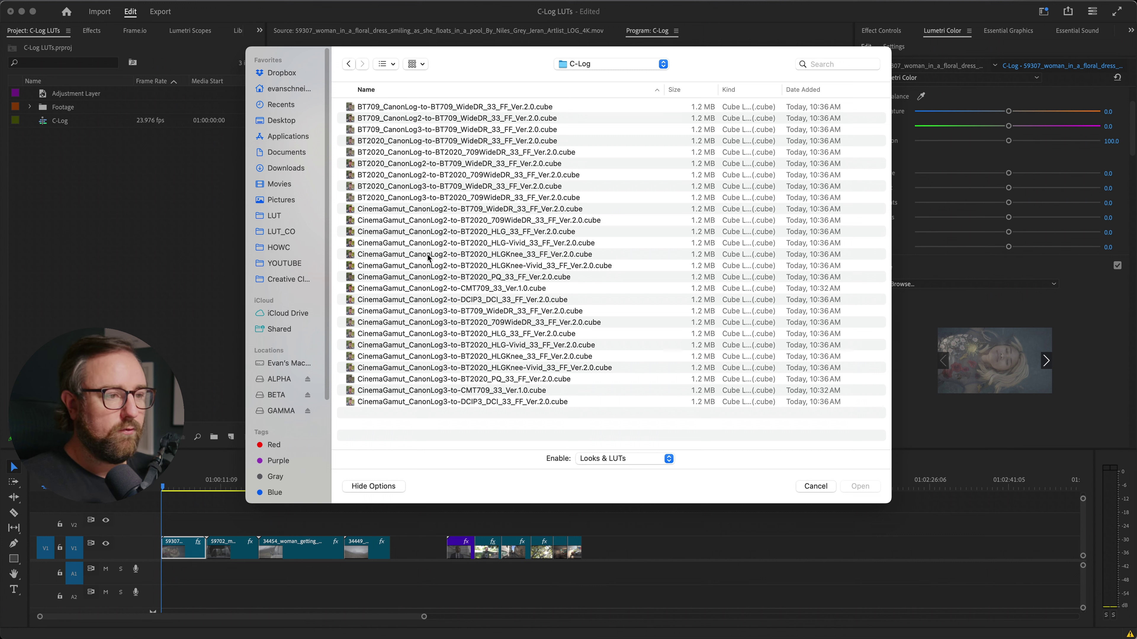
pyautogui.click(523, 312)
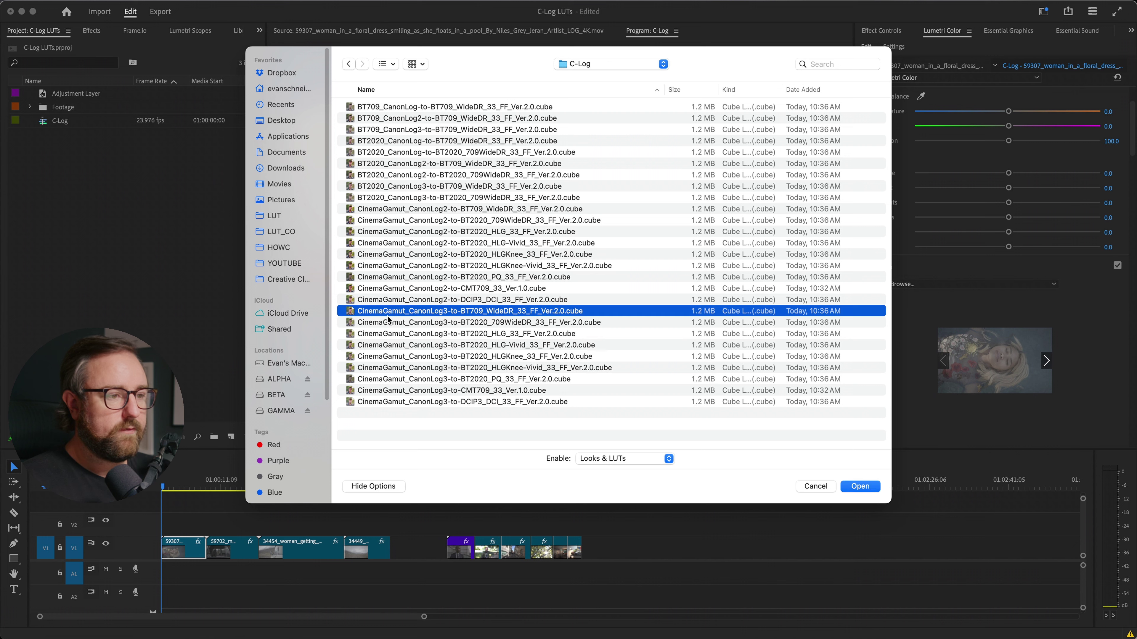
pyautogui.click(498, 289)
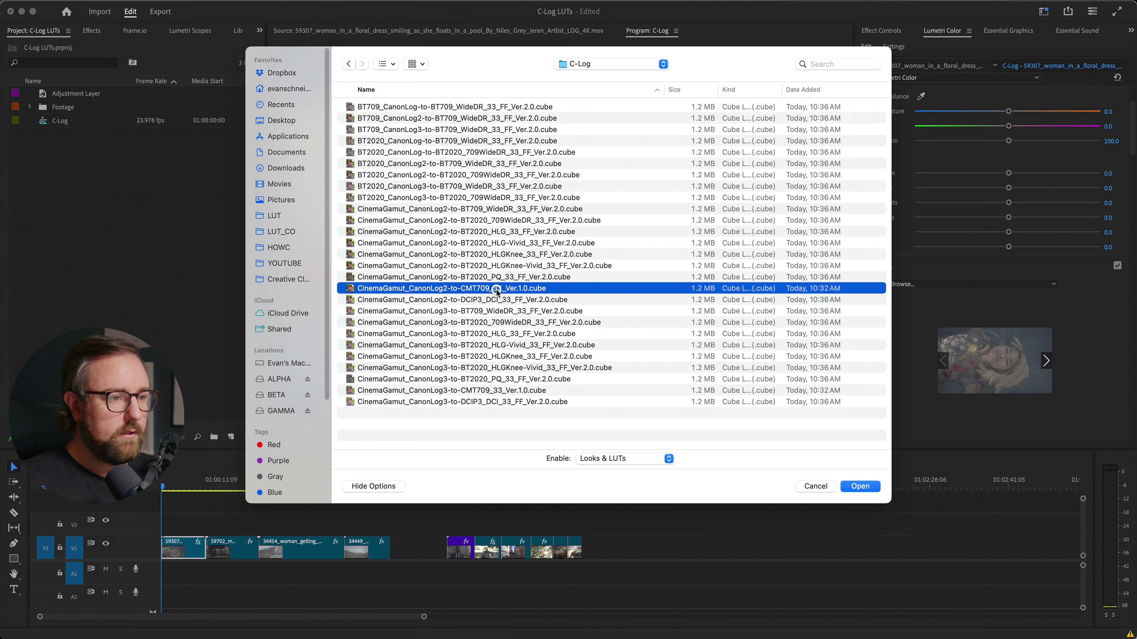
pyautogui.click(489, 209)
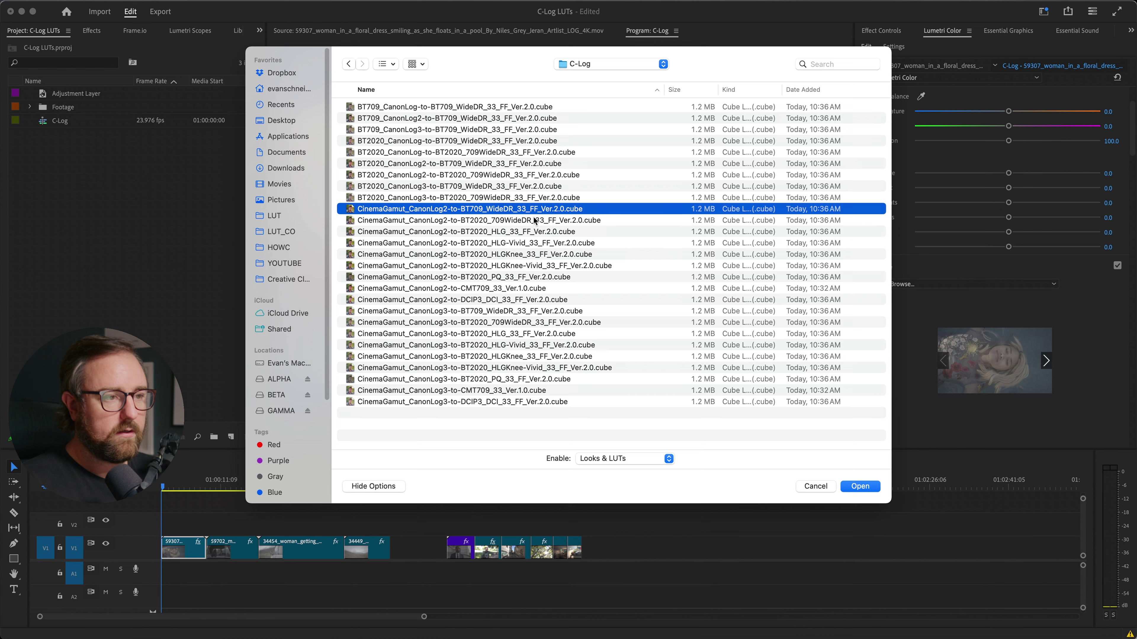
pyautogui.click(860, 487)
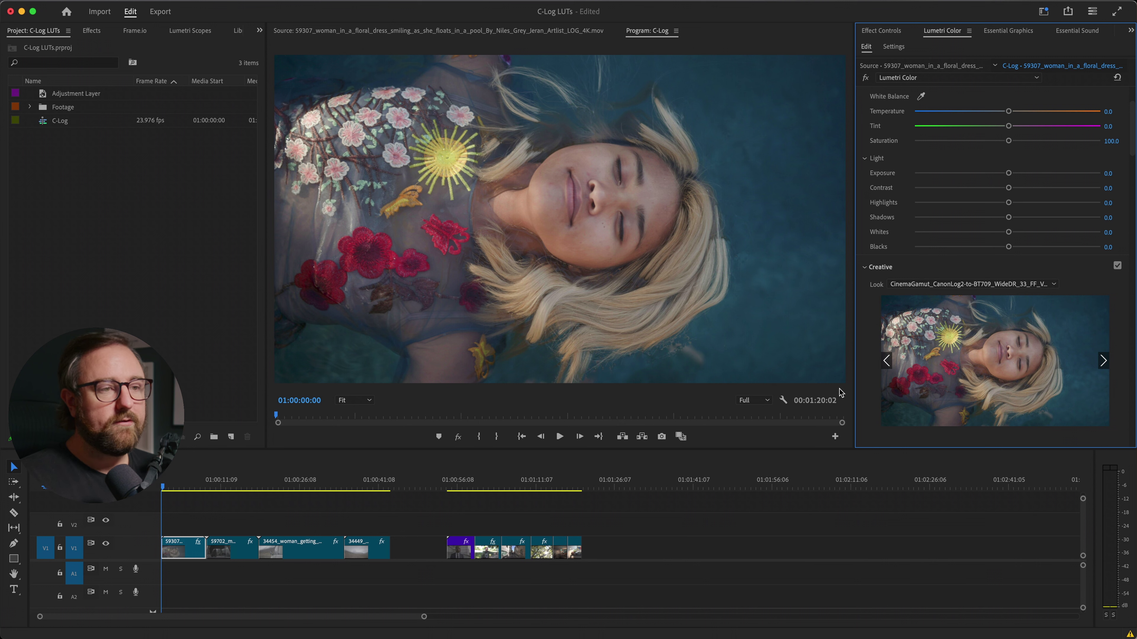
# - Lower the floral dress clip's Exposure to -0.1 and look over its Creative adjustments and RGB Curves
pyautogui.moveTo(1009, 172); pyautogui.dragTo(1005, 177)
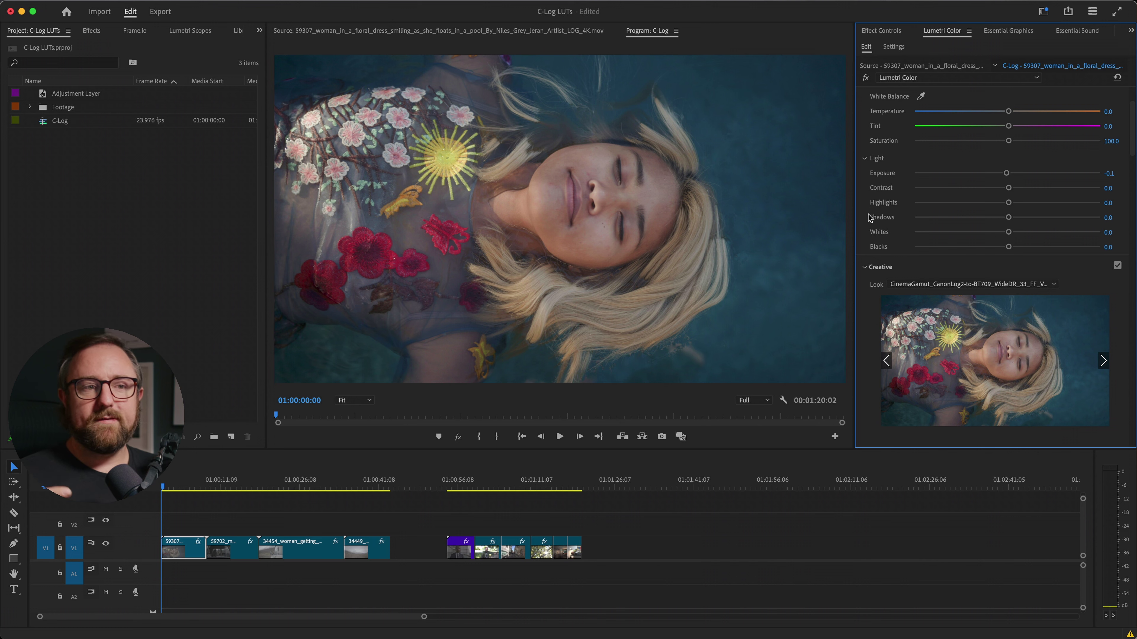
pyautogui.scroll(-8, 883, 249)
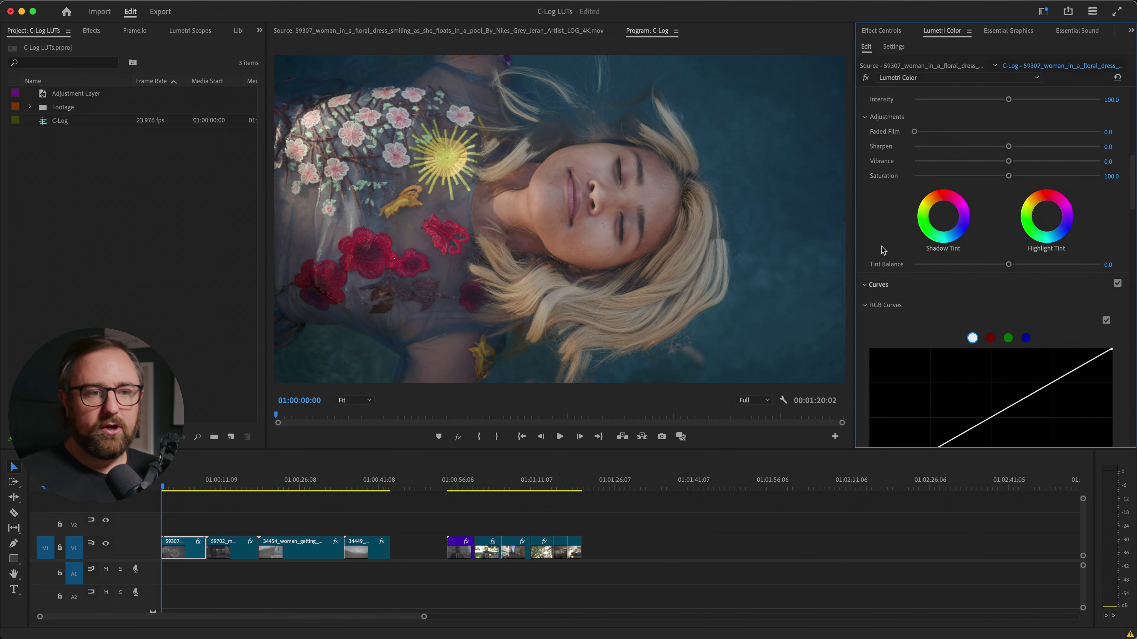
pyautogui.scroll(-10, 884, 250)
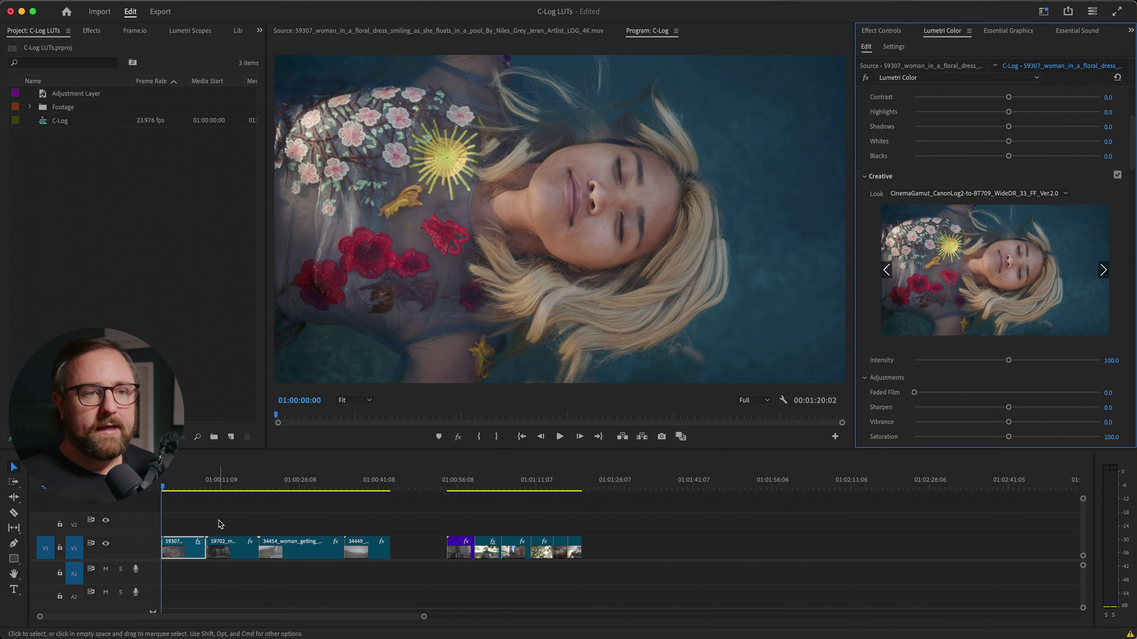
# - Copy the floral dress clip's Motion, Opacity and Lumetri Color attributes onto the three clips that follow it, and review the result
pyautogui.click(215, 524)
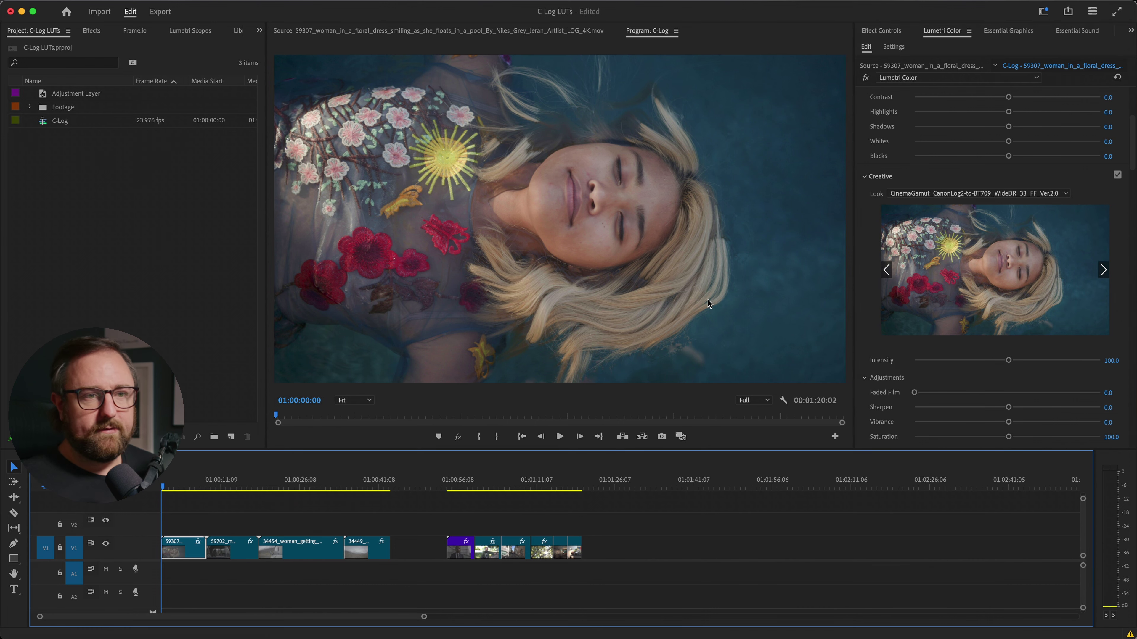
pyautogui.rightClick(169, 548)
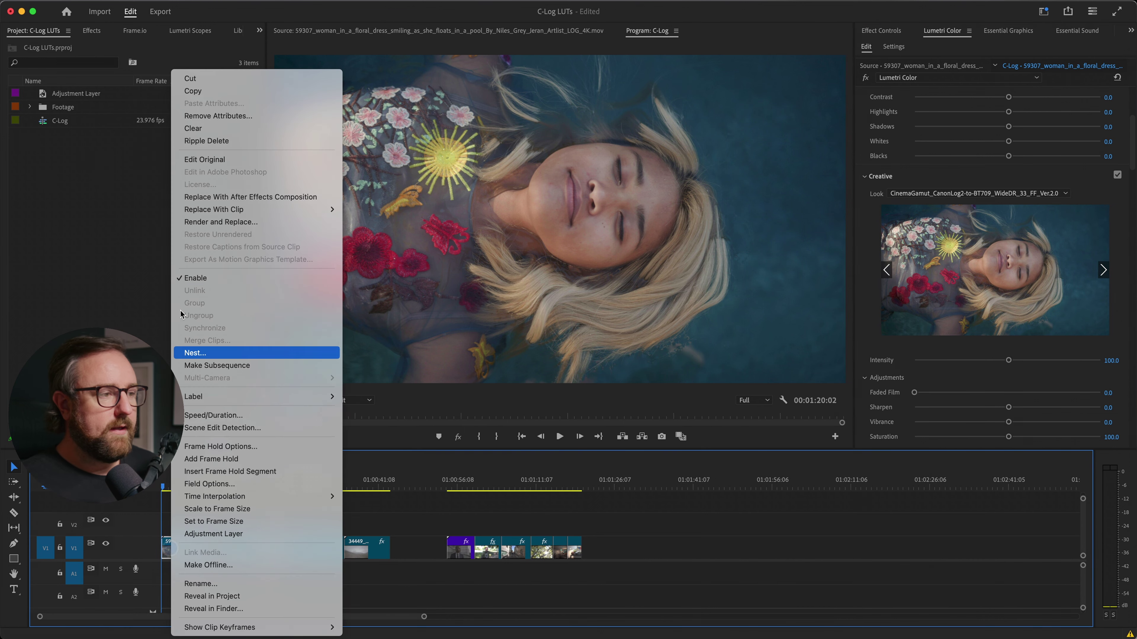
pyautogui.click(220, 90)
pyautogui.moveTo(230, 519); pyautogui.dragTo(345, 560)
pyautogui.click(315, 486)
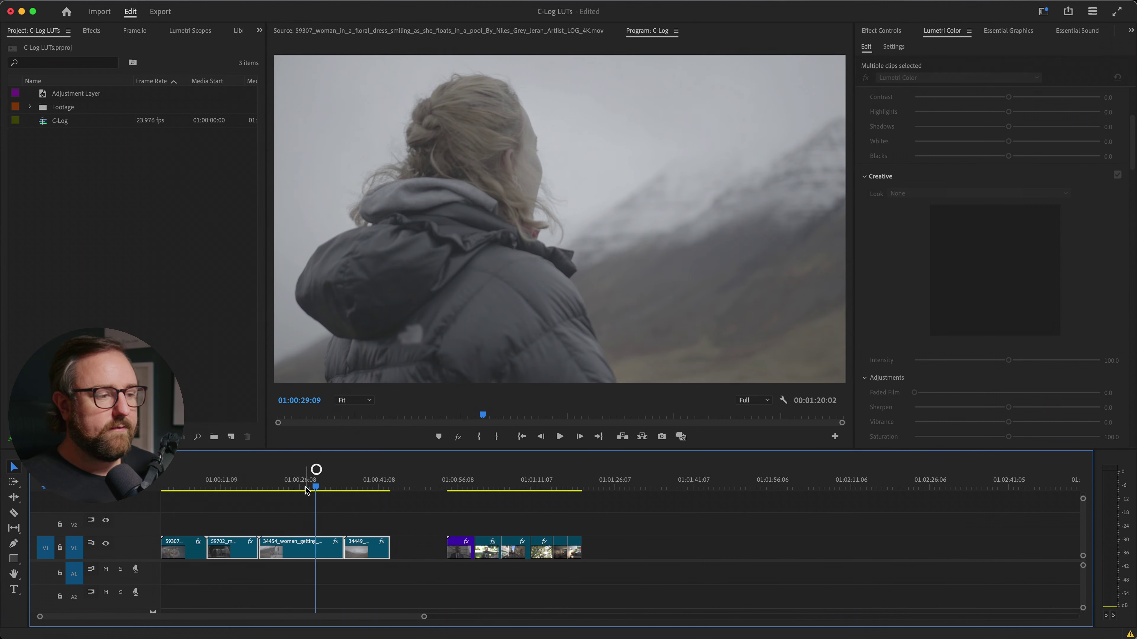
pyautogui.rightClick(320, 550)
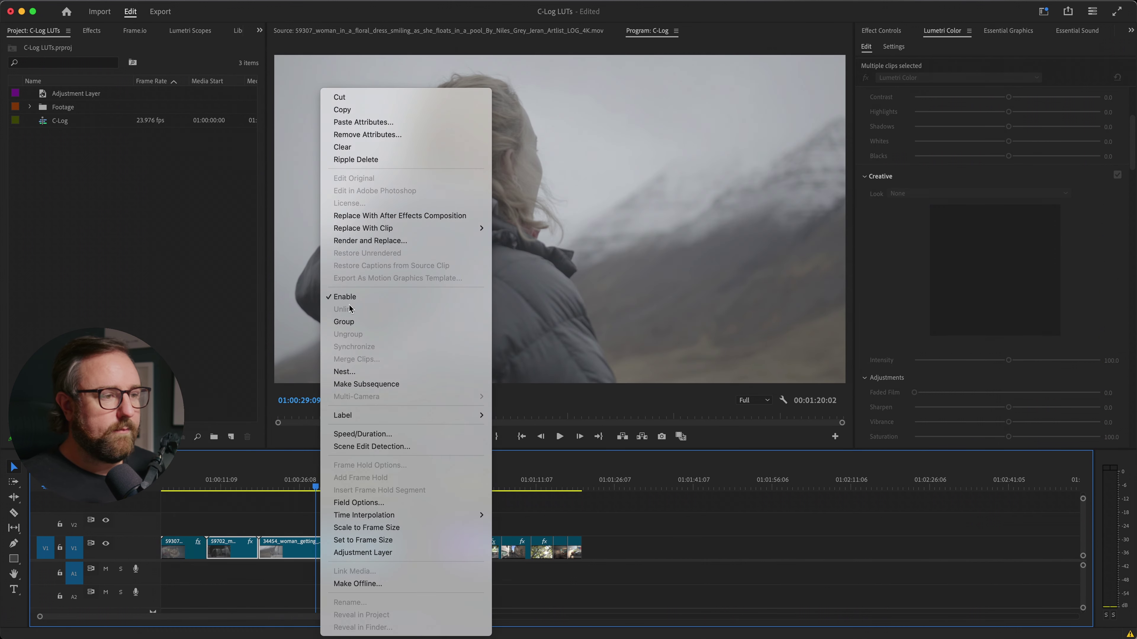
pyautogui.click(374, 123)
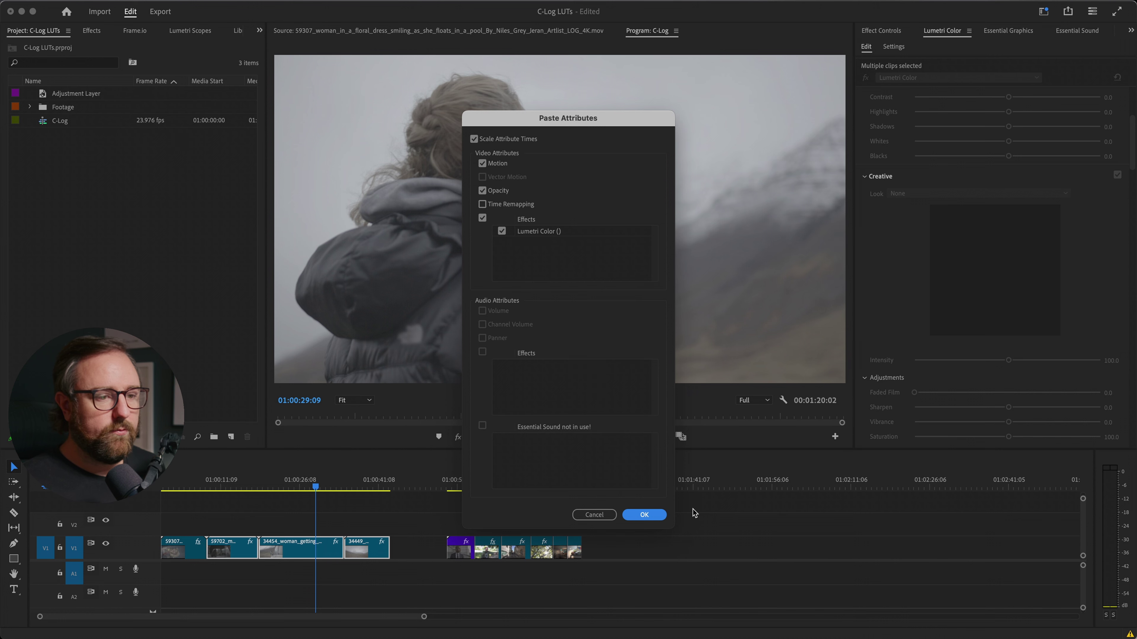
pyautogui.click(650, 514)
pyautogui.moveTo(361, 484); pyautogui.dragTo(353, 486)
pyautogui.click(419, 547)
pyautogui.click(376, 545)
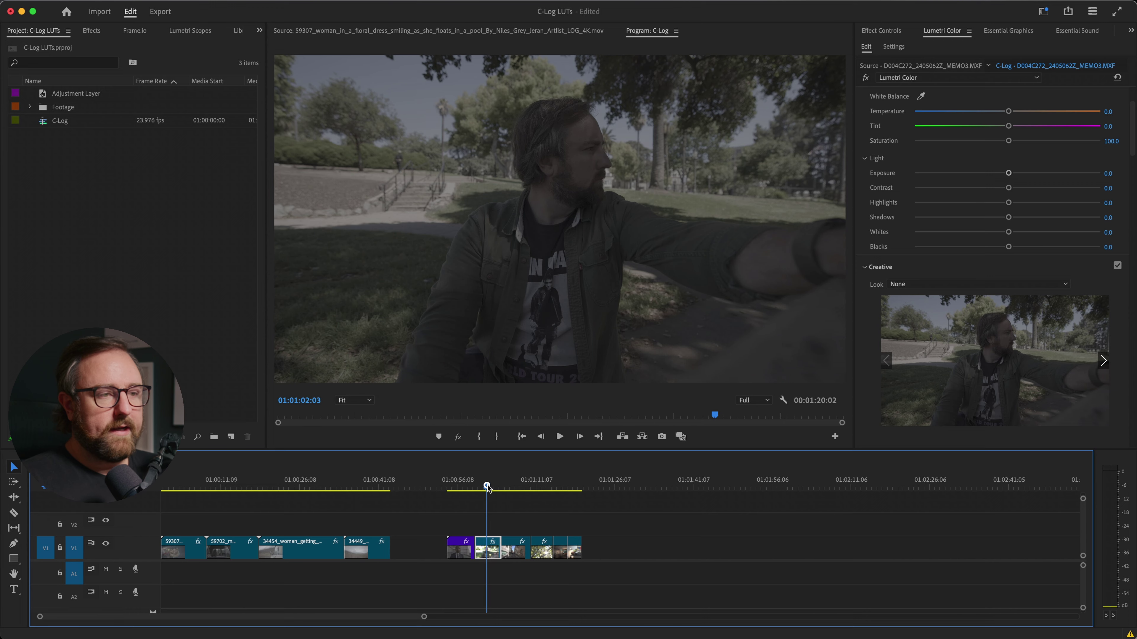
# - Load CinemaGamut_CanonLog3-to-BT709_WideDR_33_FF_Ver.2.0.cube as the Look on the park selfie clip and raise its Exposure to 1.2
pyautogui.moveTo(487, 496)
pyautogui.mouseDown()
pyautogui.moveTo(468, 496)
pyautogui.moveTo(509, 497)
pyautogui.moveTo(499, 504)
pyautogui.mouseUp()
pyautogui.click(928, 286)
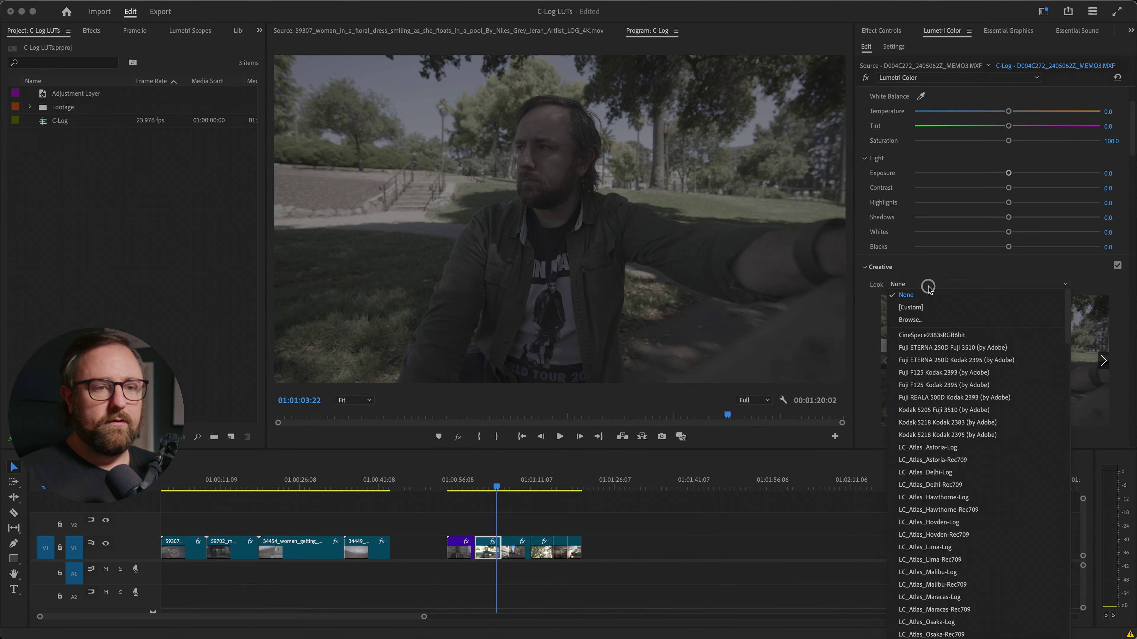
pyautogui.click(930, 318)
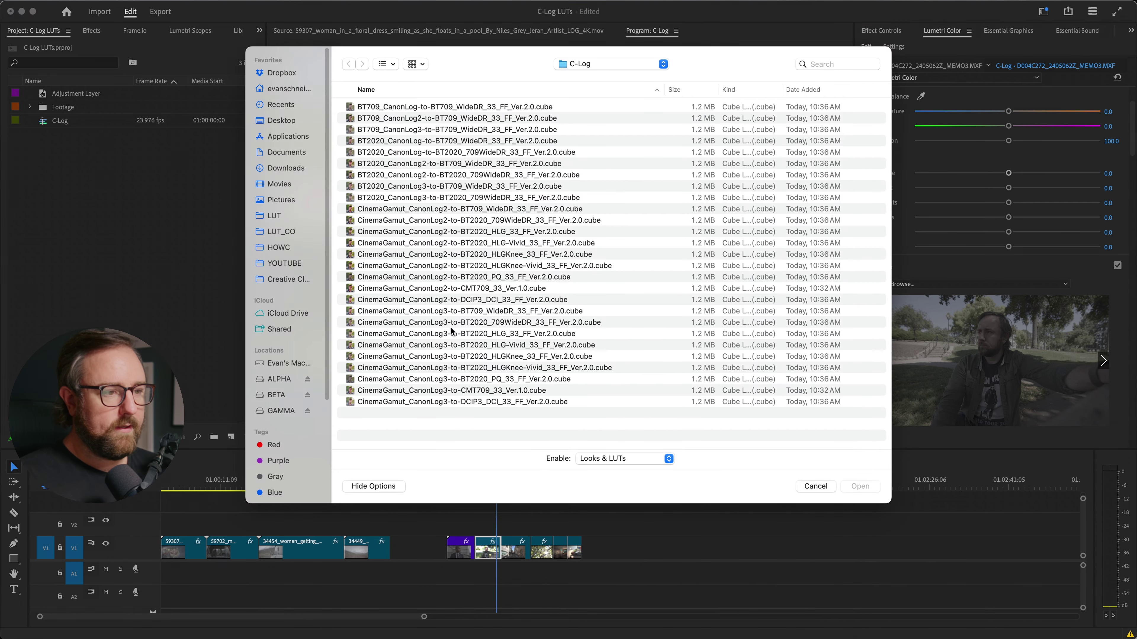
pyautogui.click(458, 312)
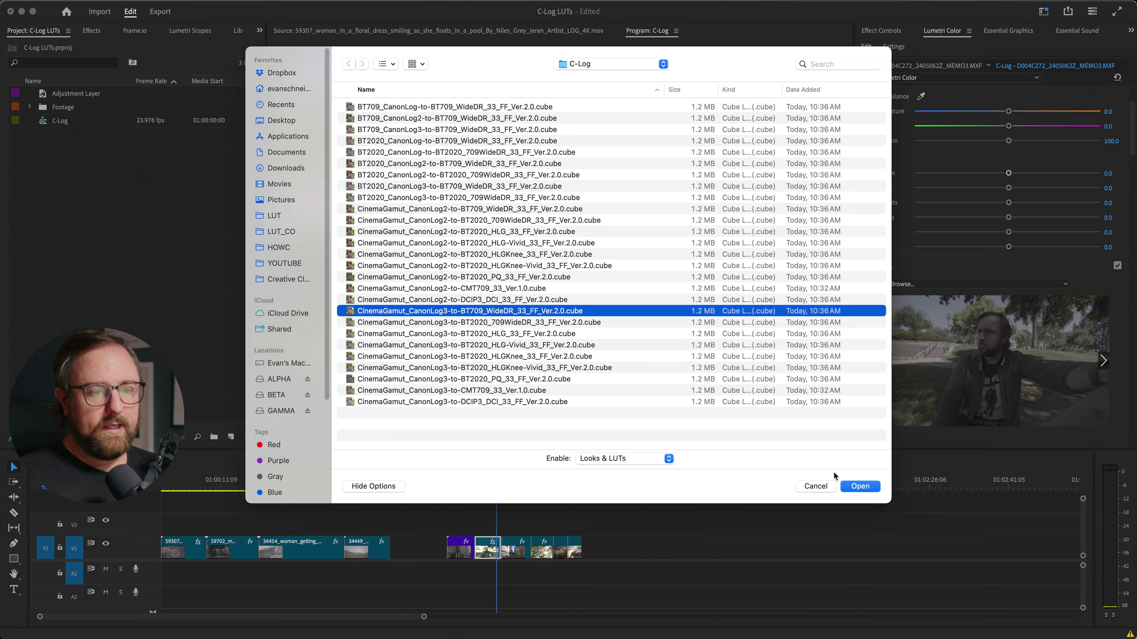
pyautogui.click(861, 485)
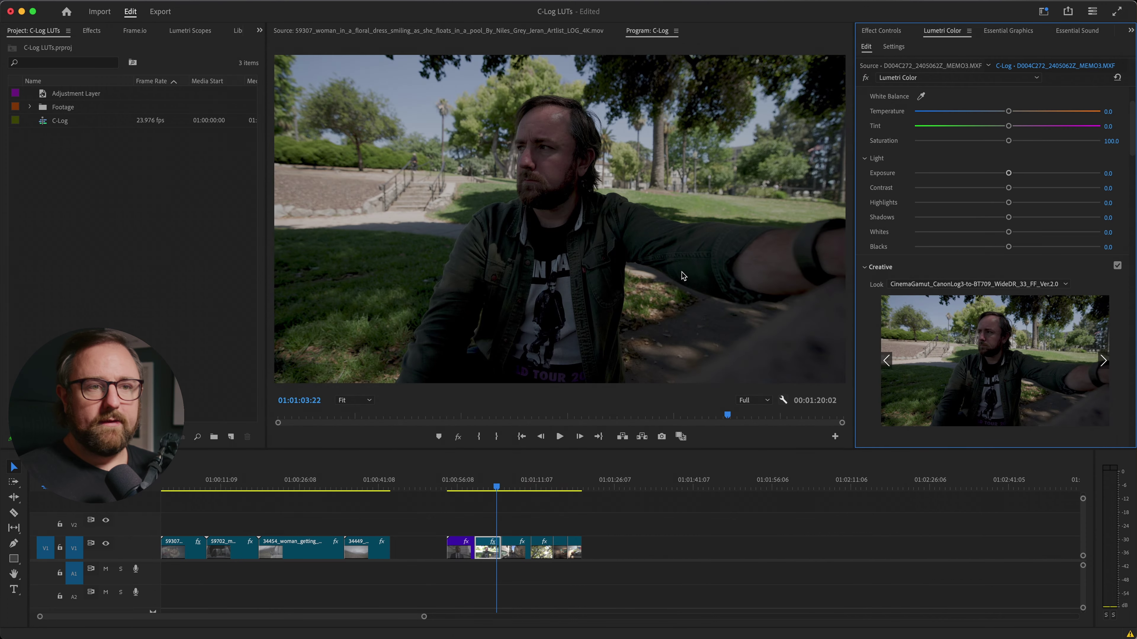
pyautogui.moveTo(1011, 174); pyautogui.dragTo(1024, 171)
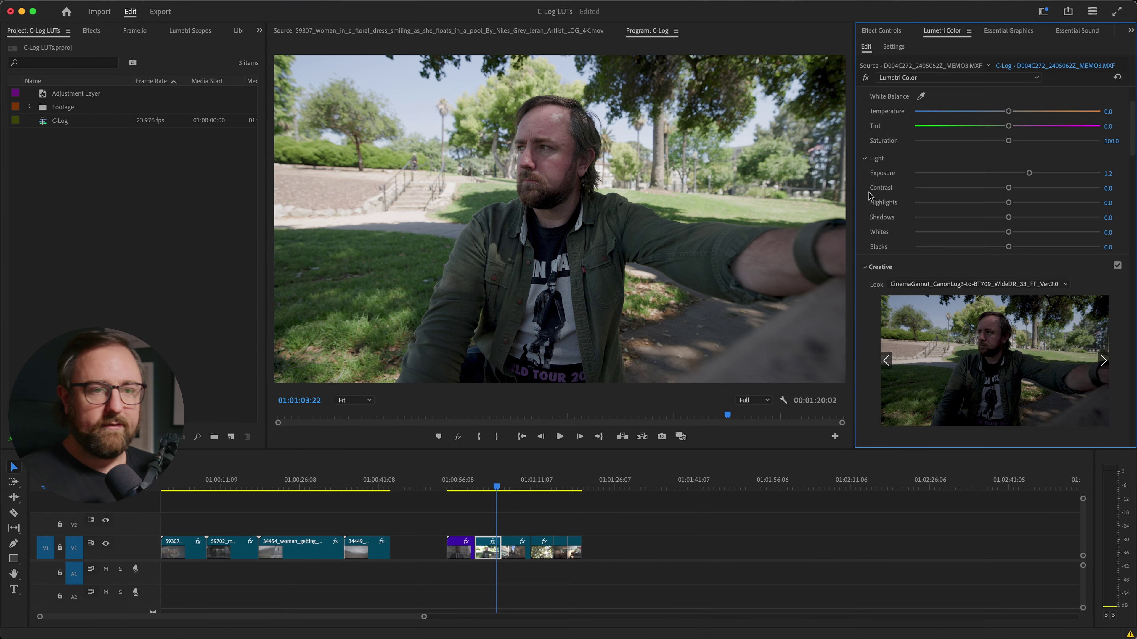
# - In DaVinci Resolve, reset the floral dress clip's grade and apply the CinemaGamut_CanonLog2-to-BT709_WideDR_33_FF LUT to its node
pyautogui.press('super+Tab')
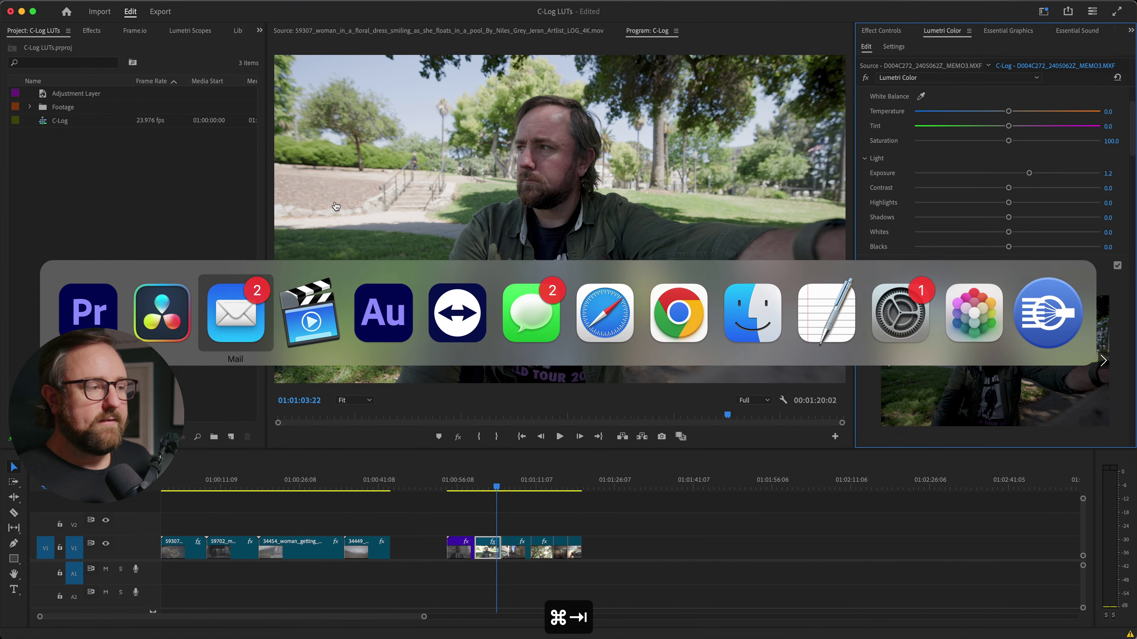
pyautogui.click(162, 313)
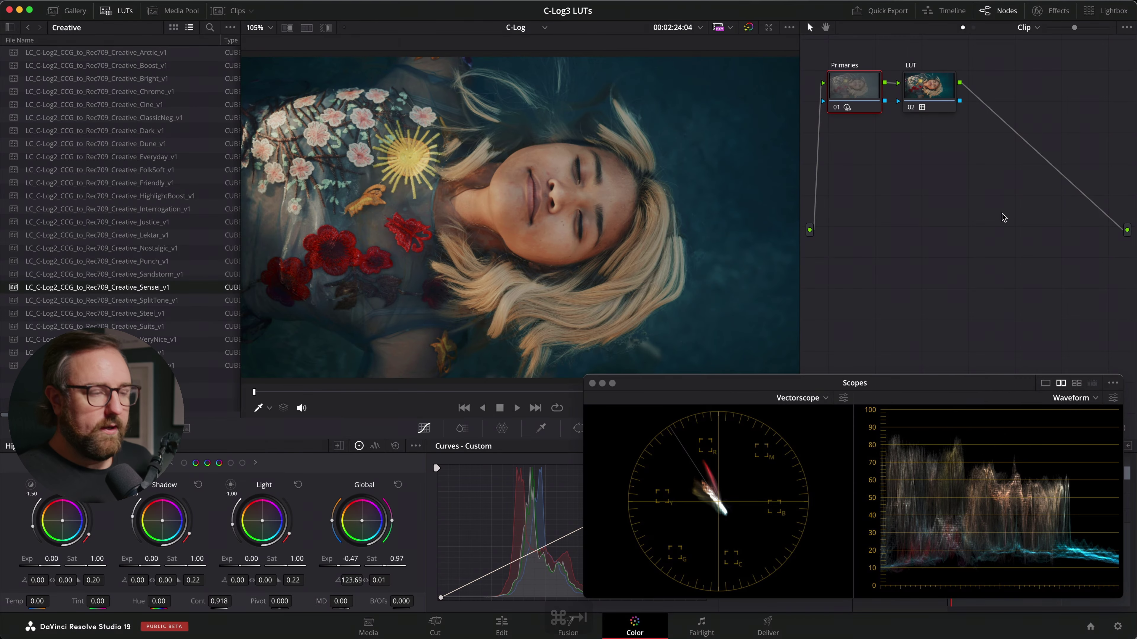
pyautogui.press('super+Home')
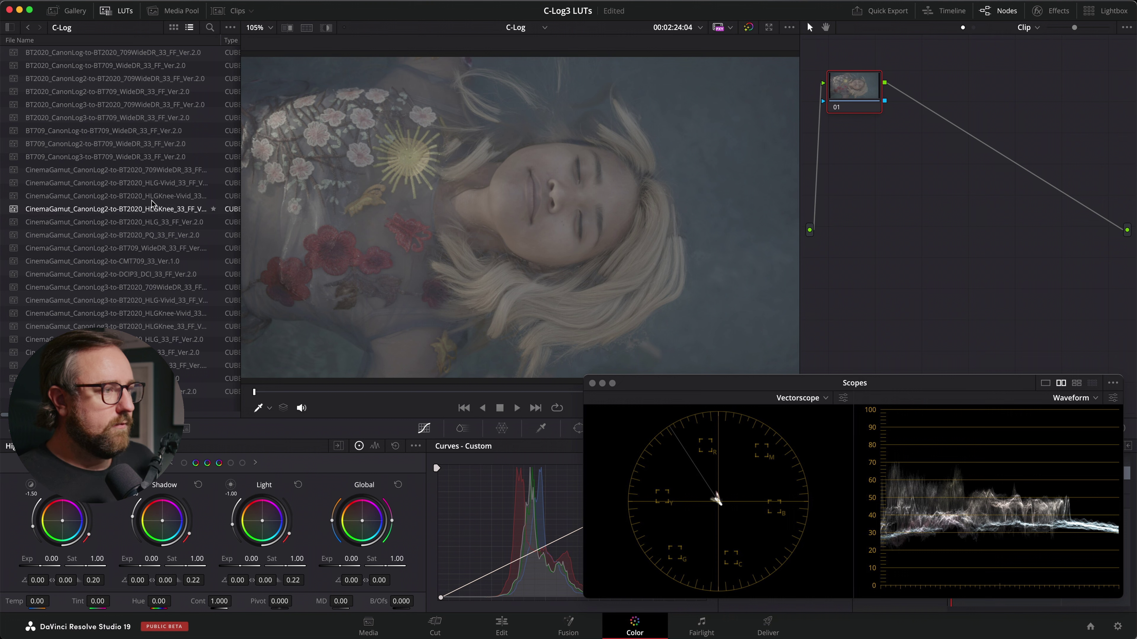
pyautogui.doubleClick(166, 249)
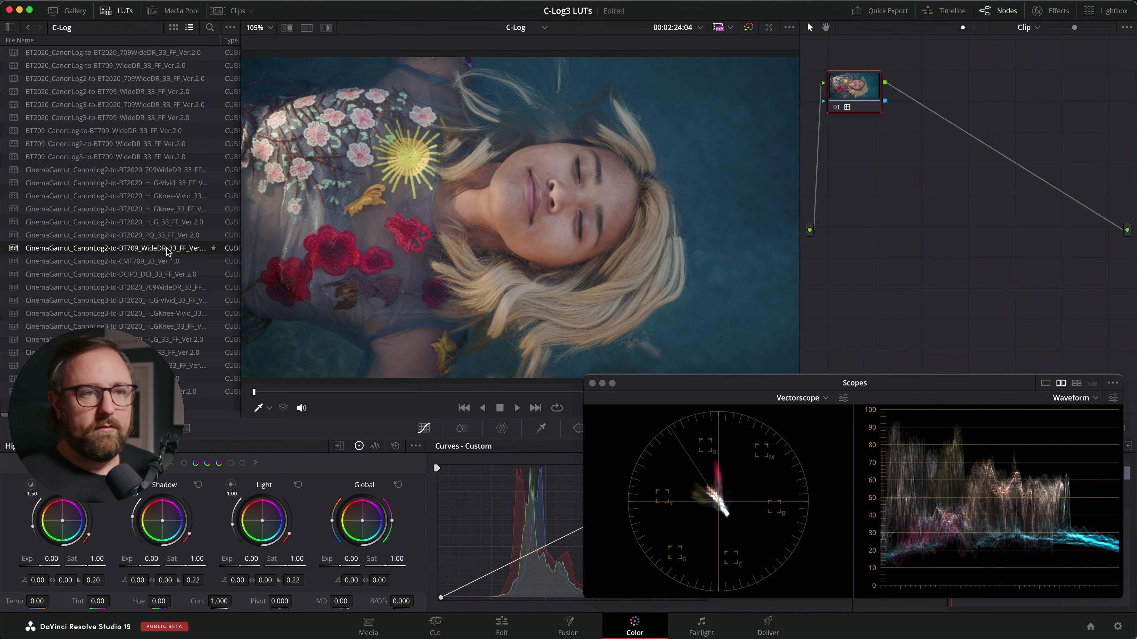
# - Add a serial node before the LUT node and lower its primaries Offset to 20.65
pyautogui.moveTo(855, 95); pyautogui.dragTo(970, 145)
pyautogui.hotkey('shift', 's')
pyautogui.moveTo(971, 198); pyautogui.dragTo(880, 157)
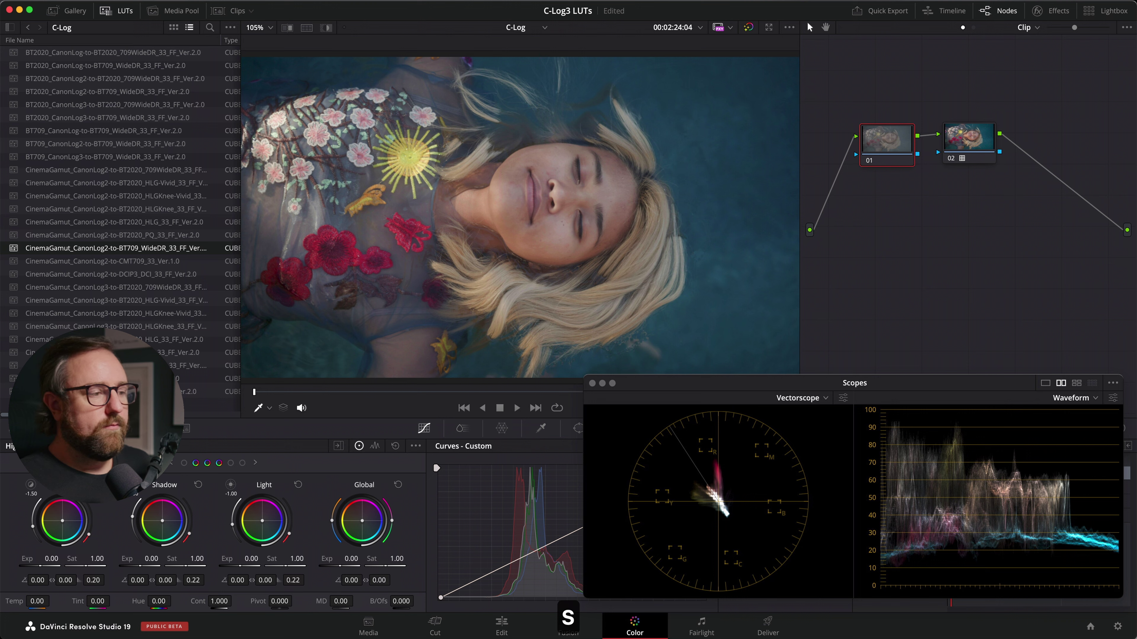
pyautogui.click(71, 429)
pyautogui.moveTo(380, 580); pyautogui.dragTo(303, 591)
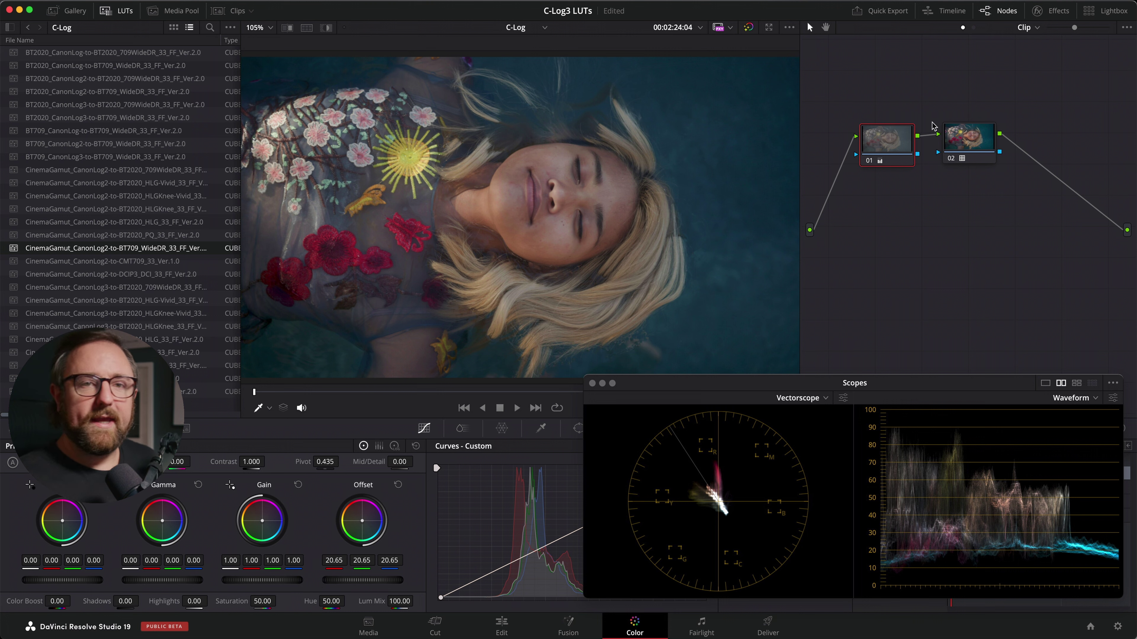
# - Add a serial node after the LUT node and adjust its custom curve
pyautogui.click(946, 131)
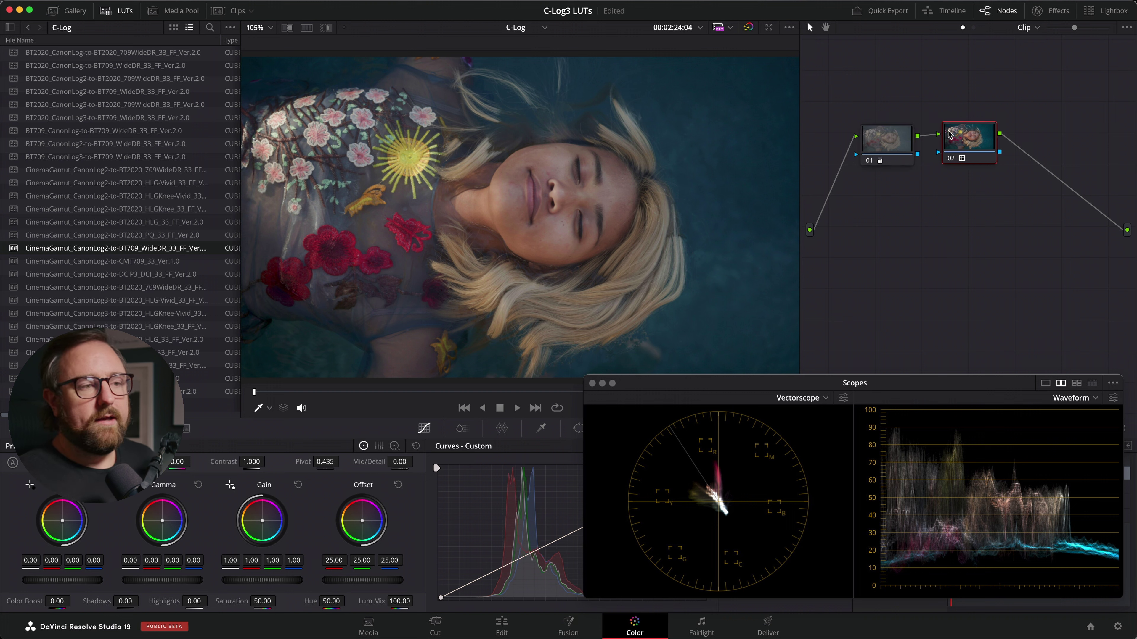
pyautogui.moveTo(981, 136)
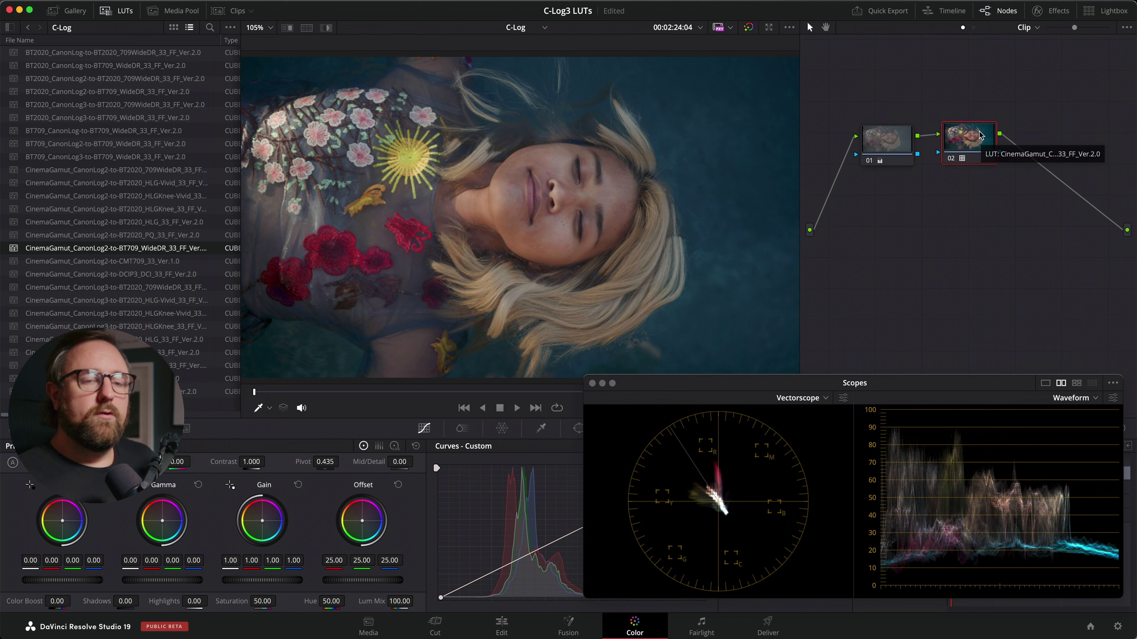
pyautogui.hotkey('alt', 's')
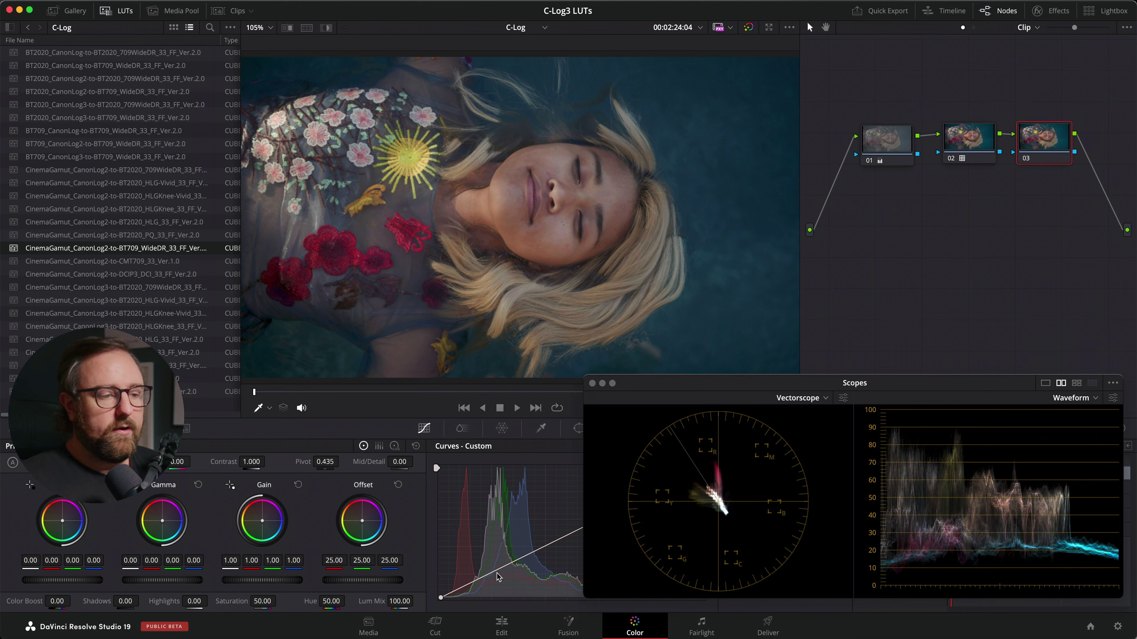
pyautogui.moveTo(496, 572); pyautogui.dragTo(542, 546)
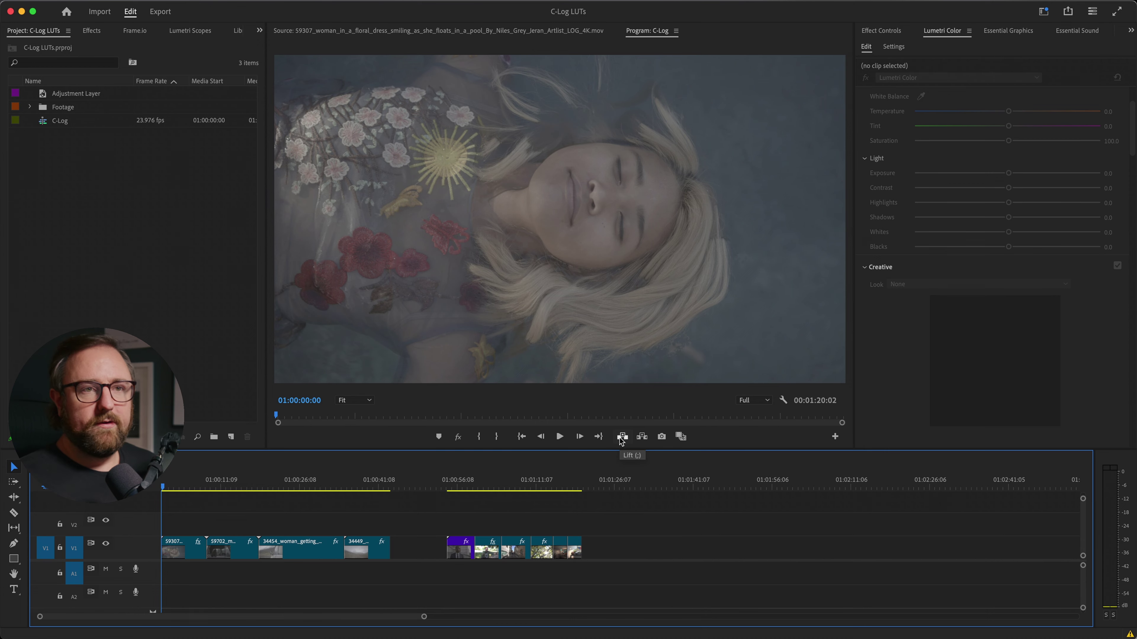
# - In Premiere Pro, enable Auto Detect Log Video Color Space and Auto Tone Map Media, accept the tone mapping change and review the clips
pyautogui.click(893, 47)
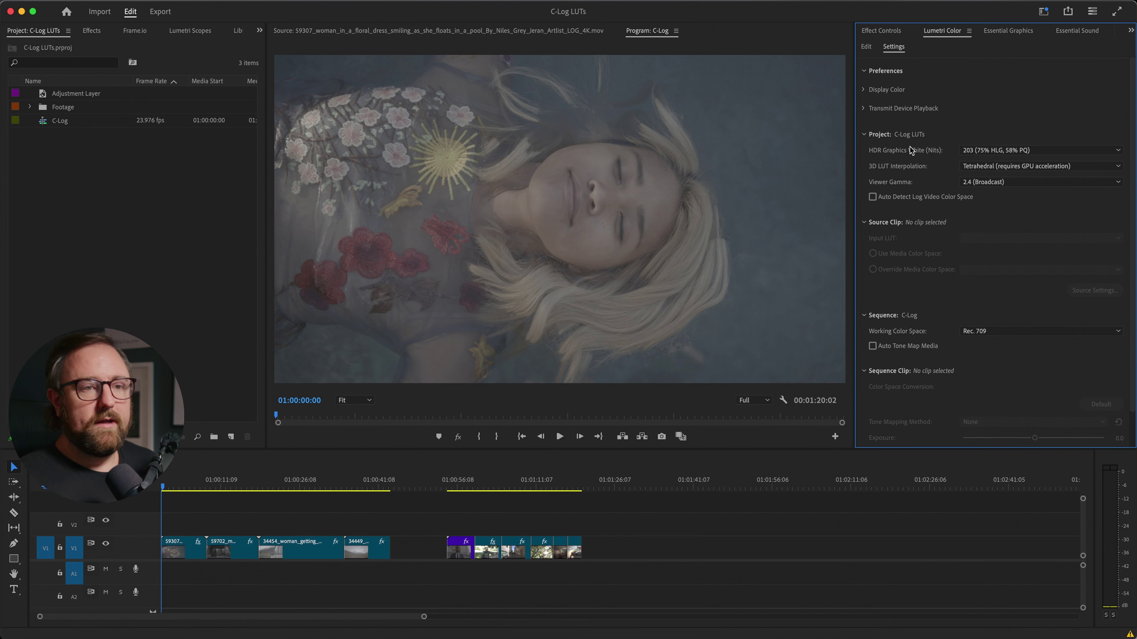
pyautogui.click(912, 202)
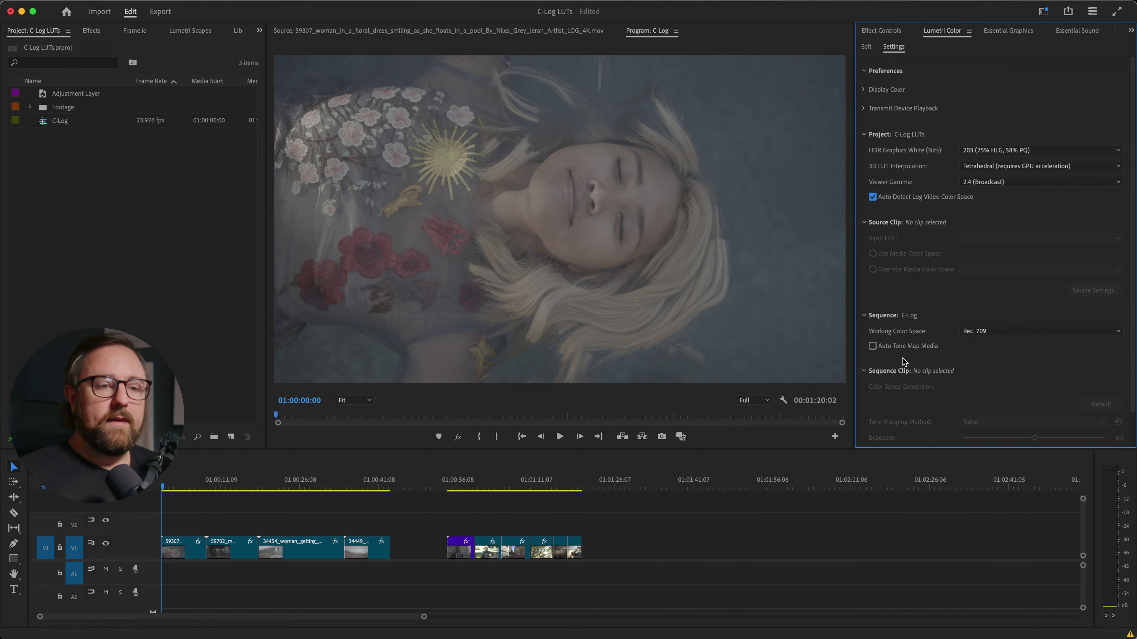
pyautogui.click(883, 349)
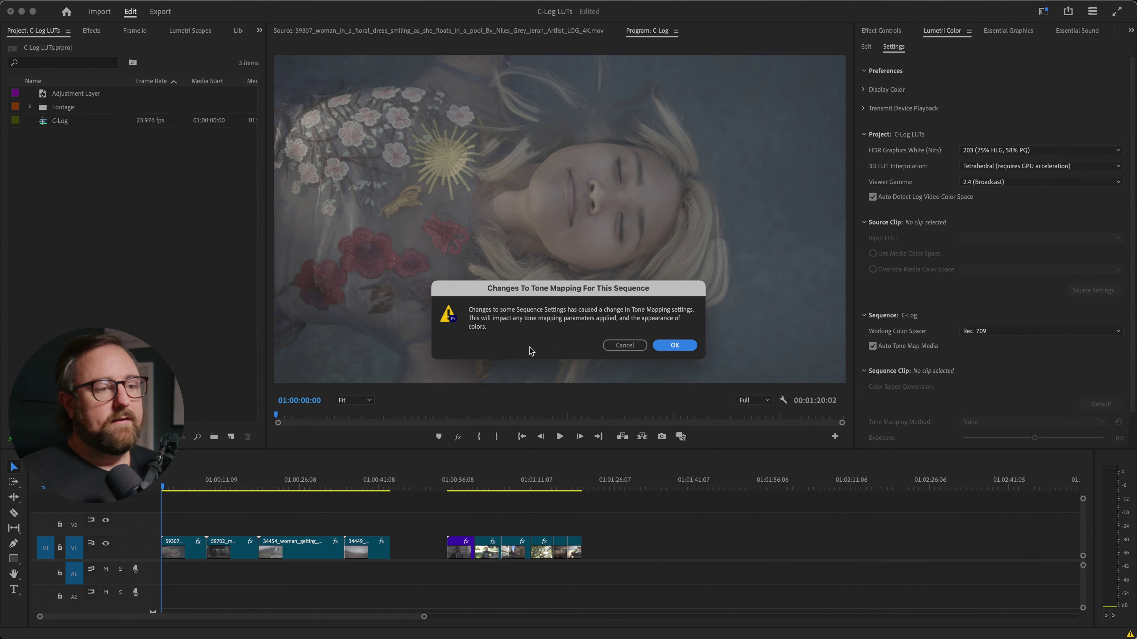
pyautogui.click(672, 345)
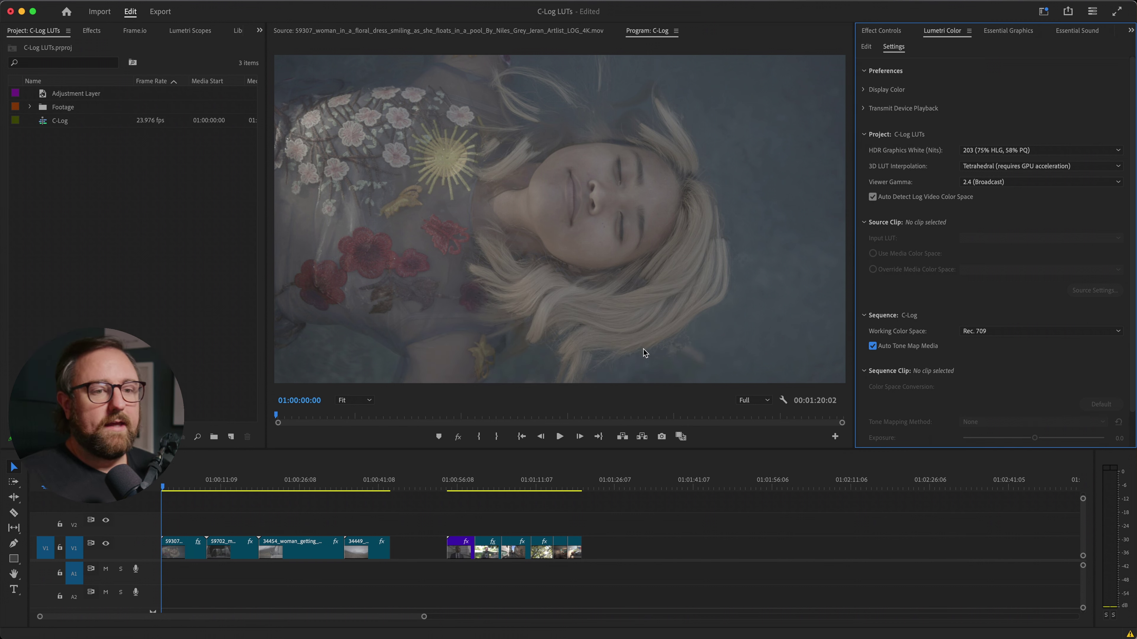
pyautogui.click(230, 519)
pyautogui.moveTo(486, 488)
pyautogui.mouseDown()
pyautogui.moveTo(560, 486)
pyautogui.moveTo(489, 489)
pyautogui.mouseUp()
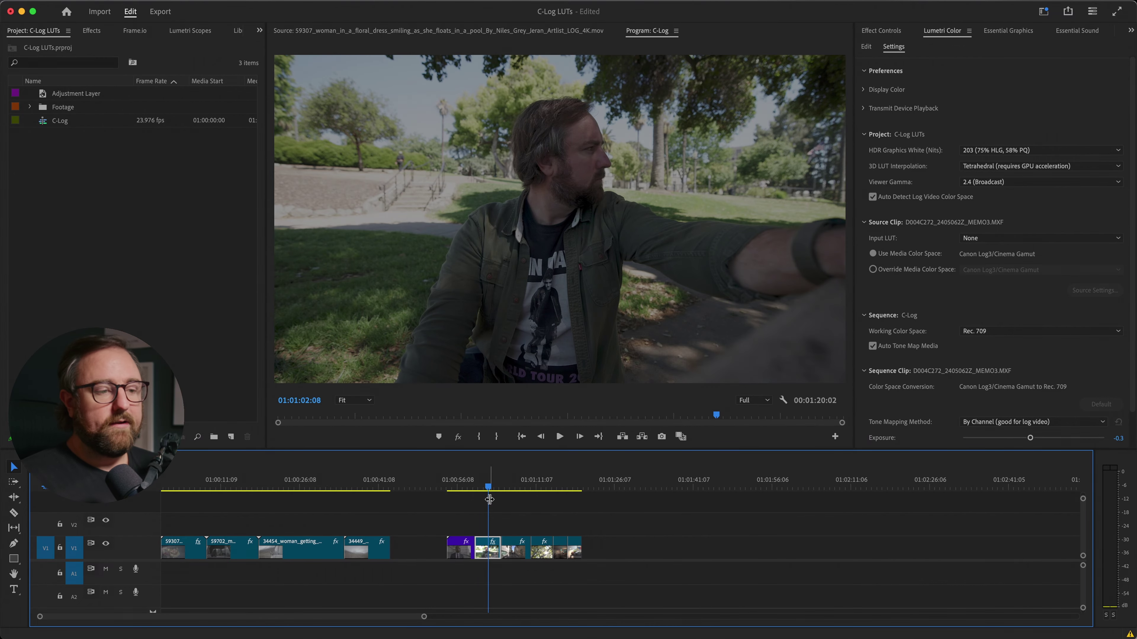
pyautogui.moveTo(490, 498); pyautogui.dragTo(561, 485)
pyautogui.moveTo(282, 485); pyautogui.dragTo(358, 491)
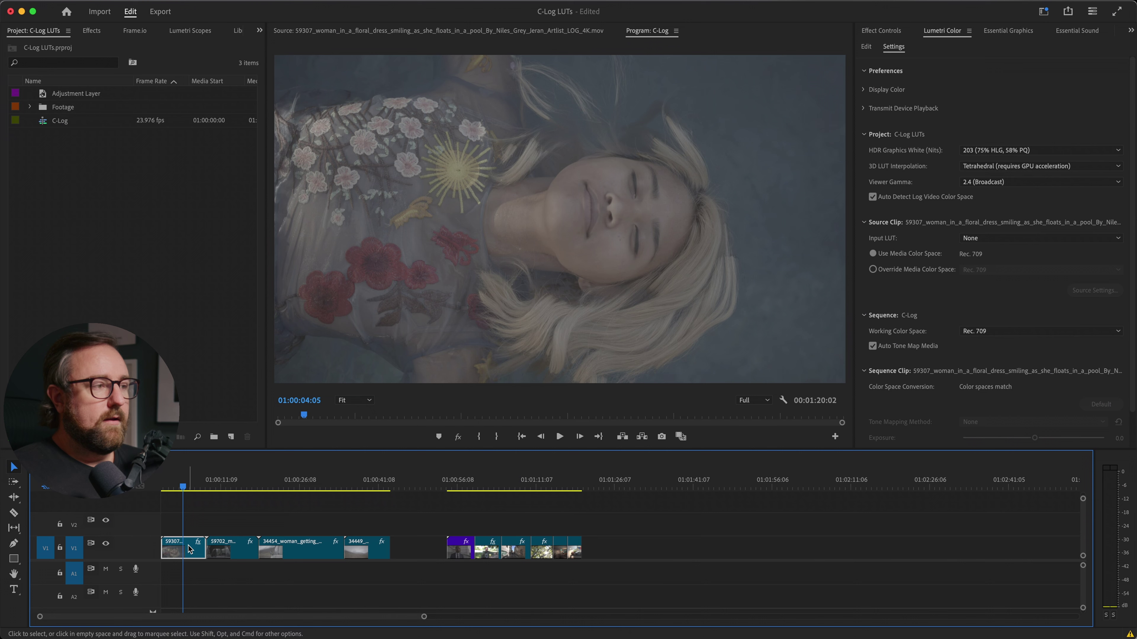
# - Reveal the floral dress clip in the project and override its media color space with Canon Log2/Cinema Gamut
pyautogui.rightClick(183, 551)
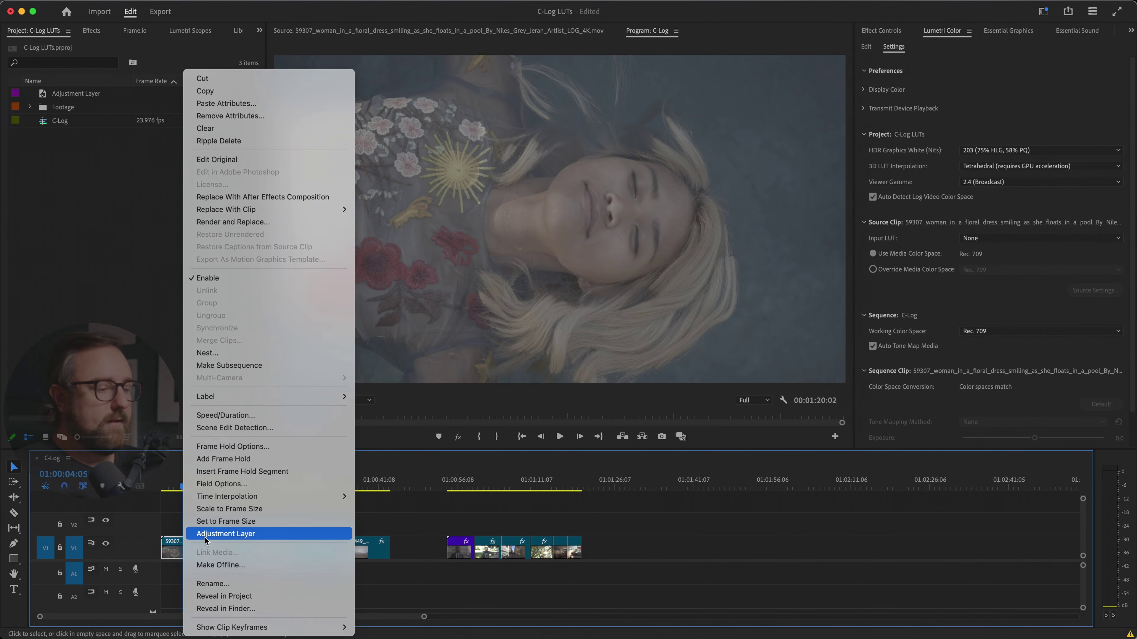
pyautogui.click(251, 596)
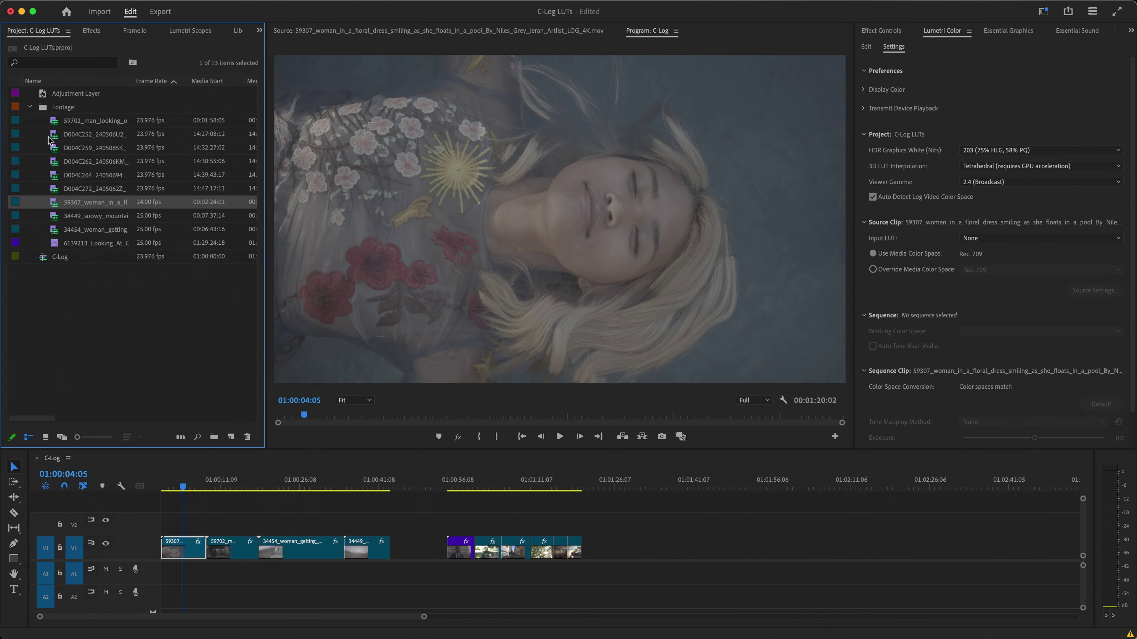
pyautogui.rightClick(85, 204)
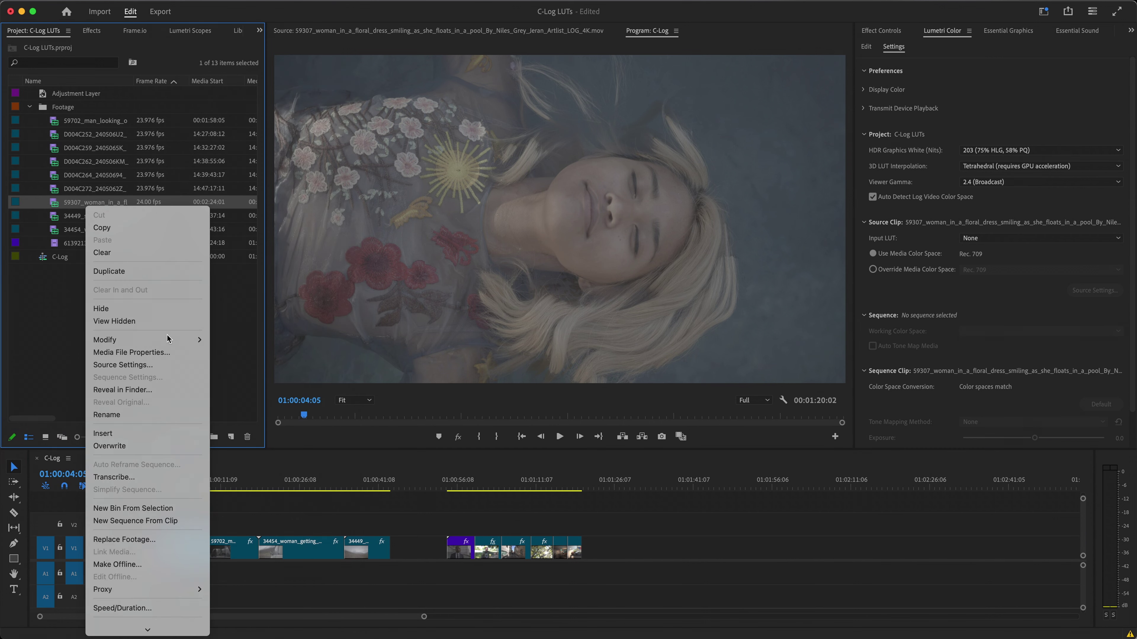
pyautogui.moveTo(203, 344)
pyautogui.click(231, 366)
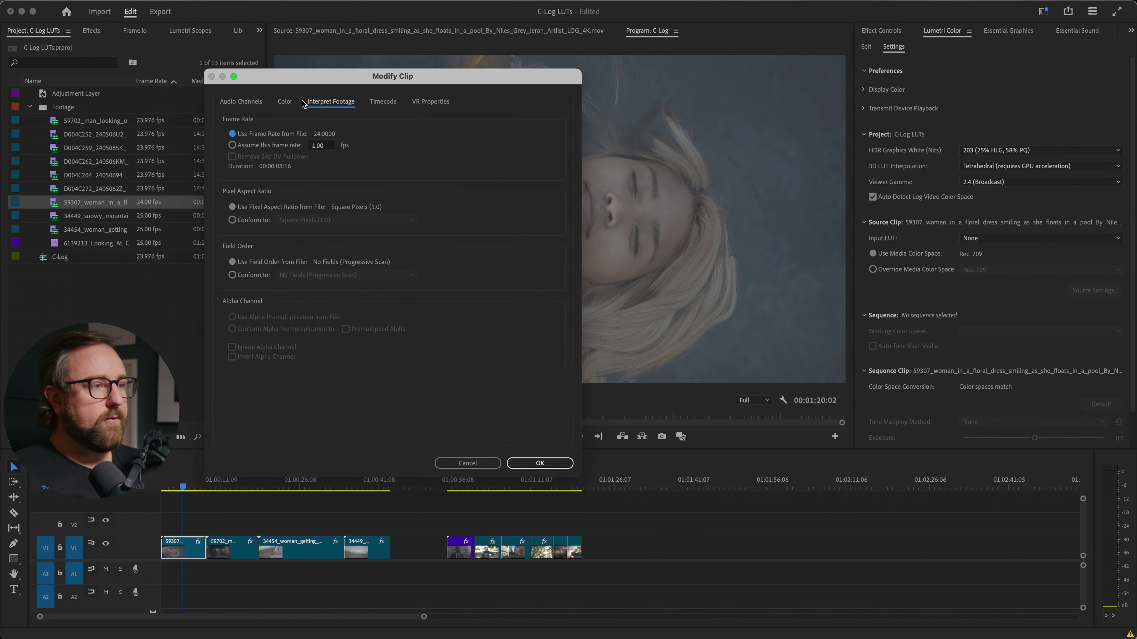
pyautogui.click(288, 102)
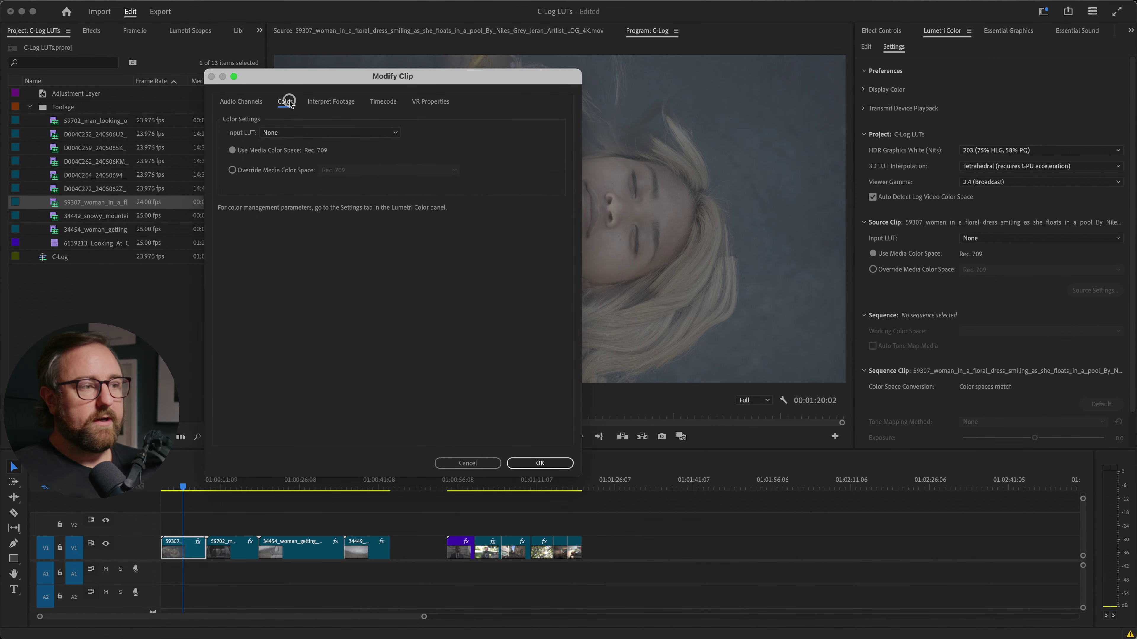
pyautogui.click(276, 173)
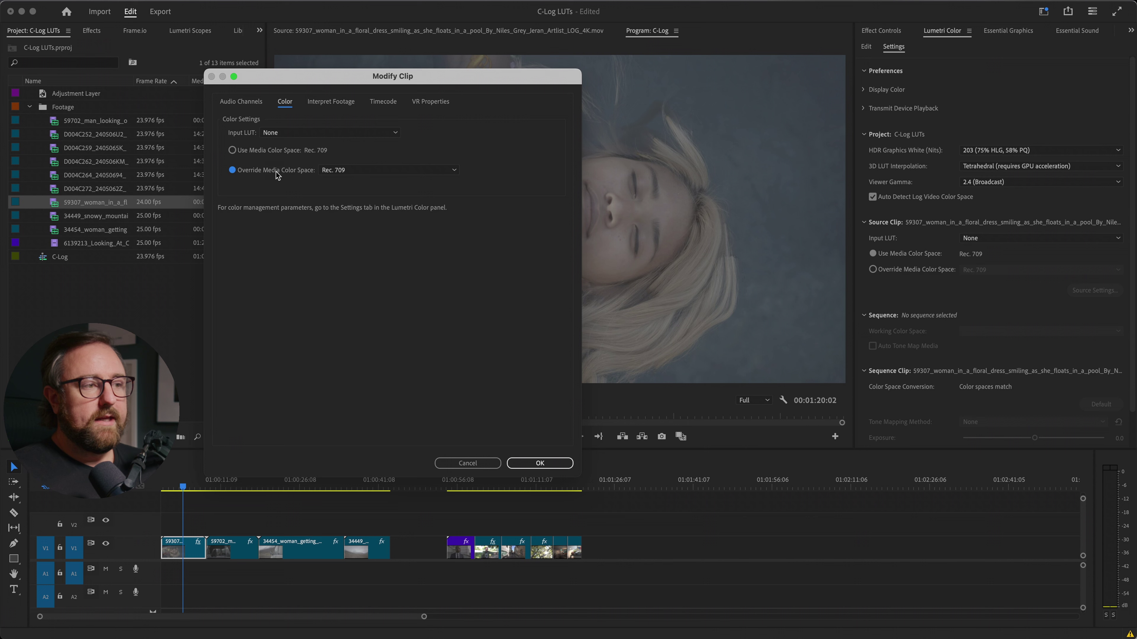
pyautogui.click(348, 171)
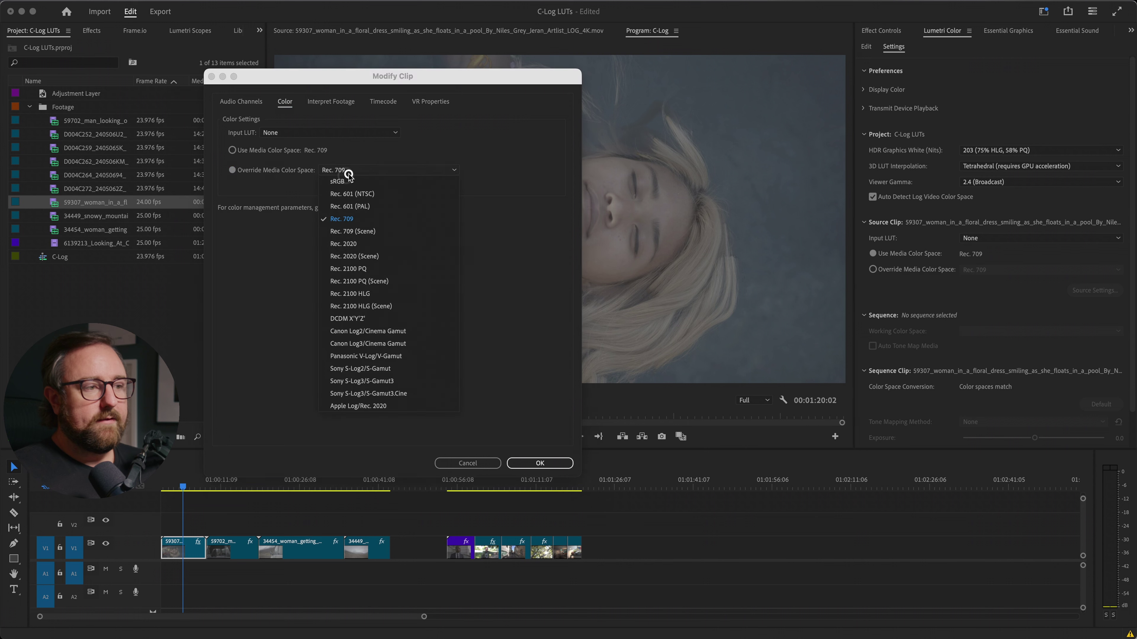
pyautogui.click(421, 331)
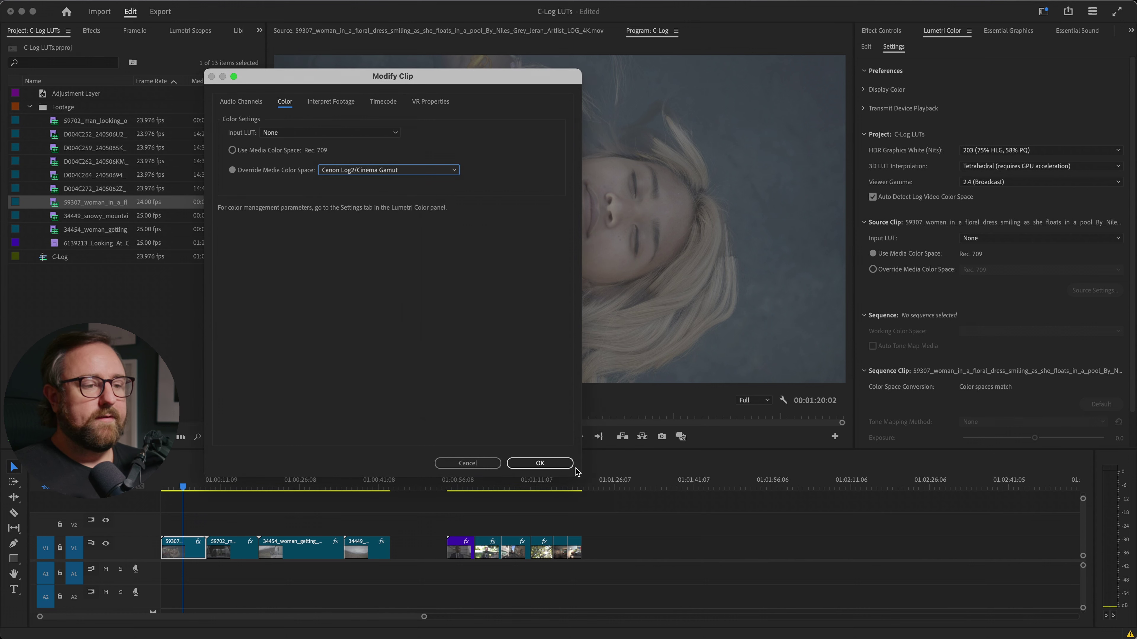
pyautogui.click(554, 463)
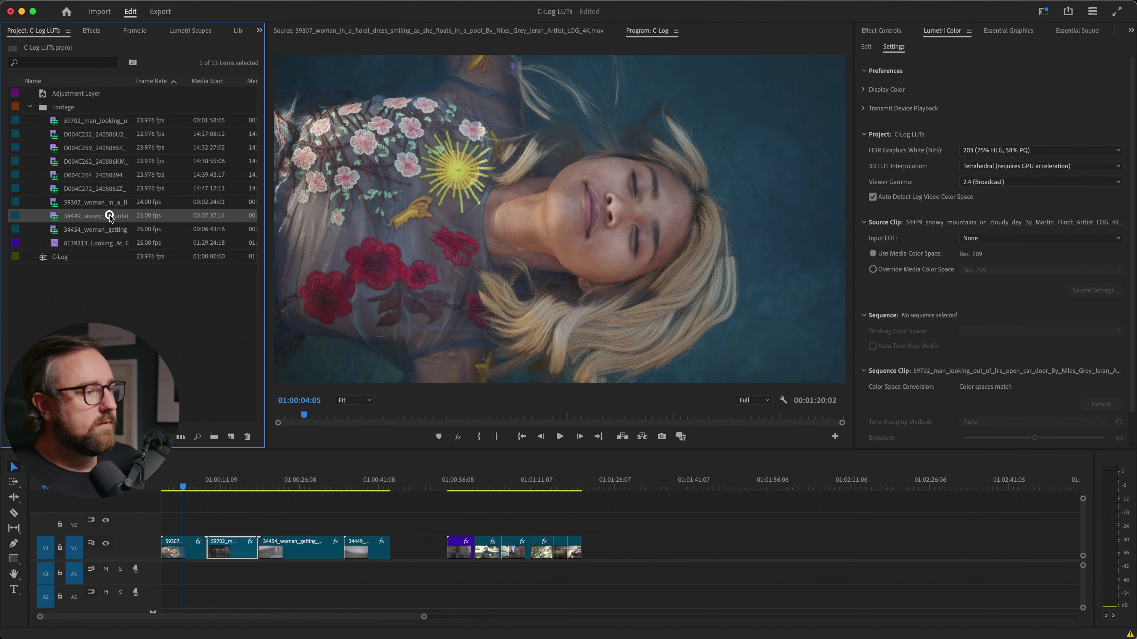
# - Override the media color space of the snowy mountains and woman getting out of car clips with Canon Log2/Cinema Gamut, and review them
pyautogui.keyDown('super'); pyautogui.click(113, 230); pyautogui.keyUp('super')
pyautogui.rightClick(112, 230)
pyautogui.moveTo(187, 308)
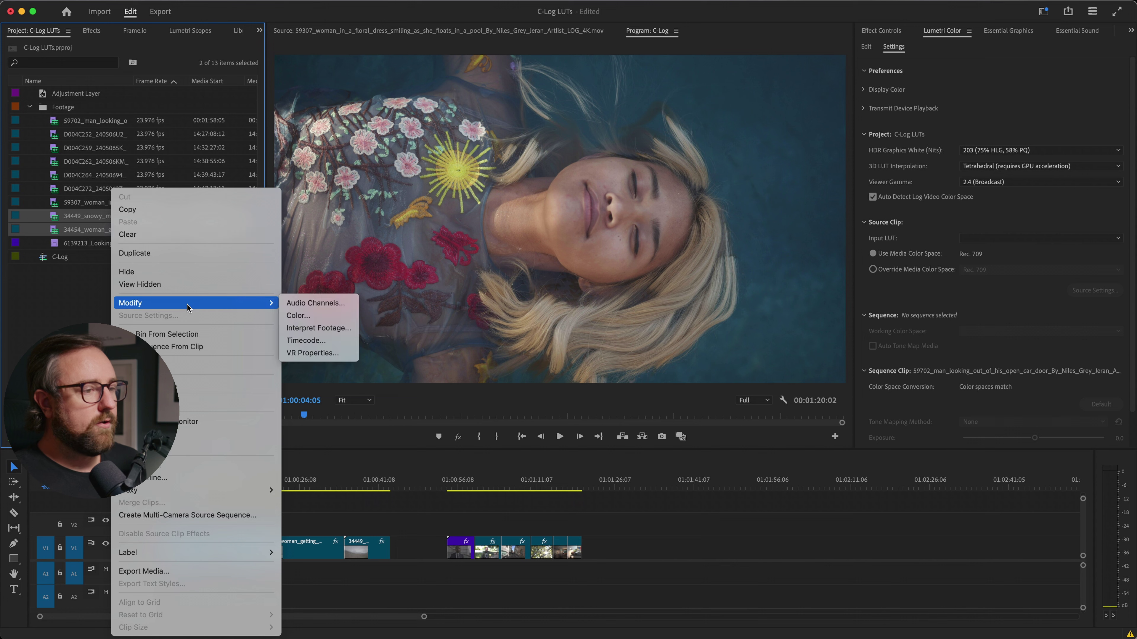
pyautogui.click(299, 316)
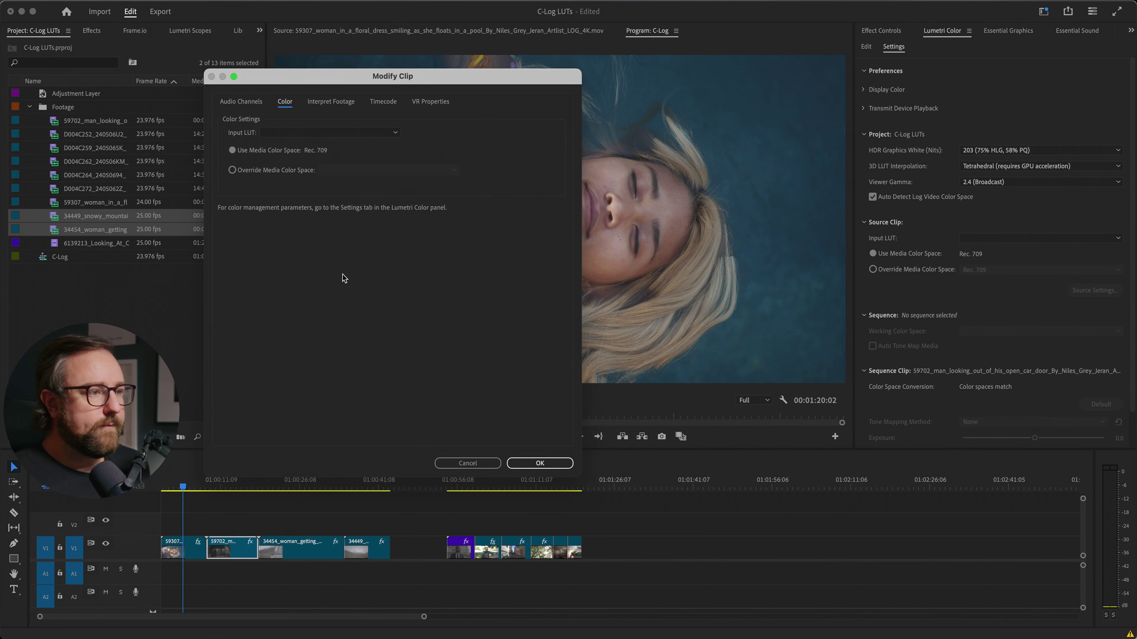
pyautogui.click(299, 171)
pyautogui.click(341, 170)
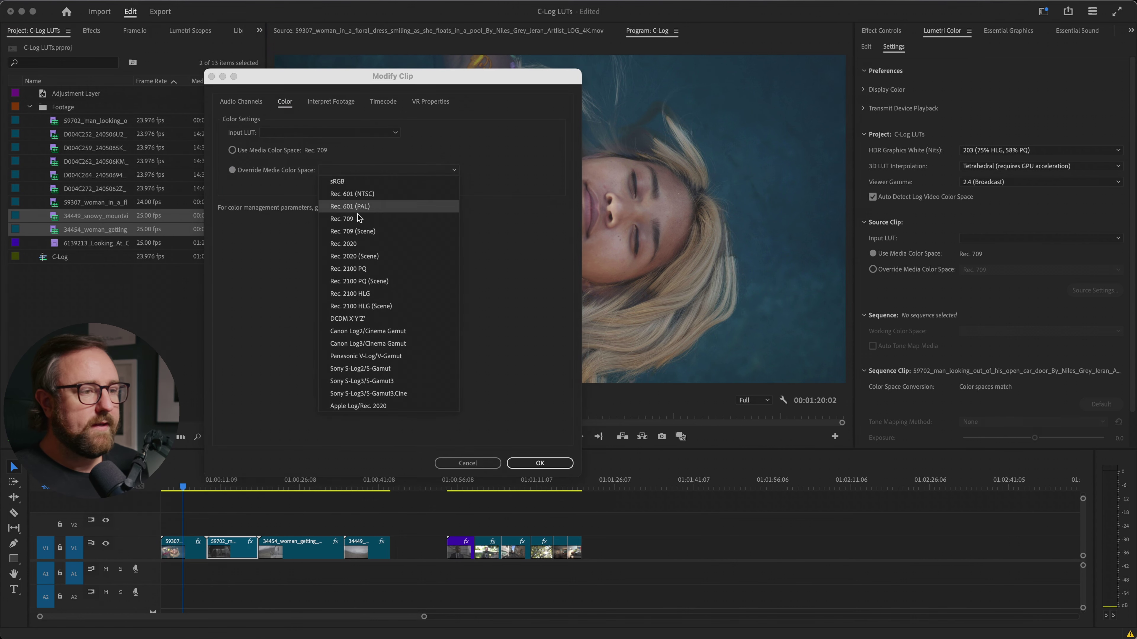
pyautogui.click(400, 331)
pyautogui.click(539, 463)
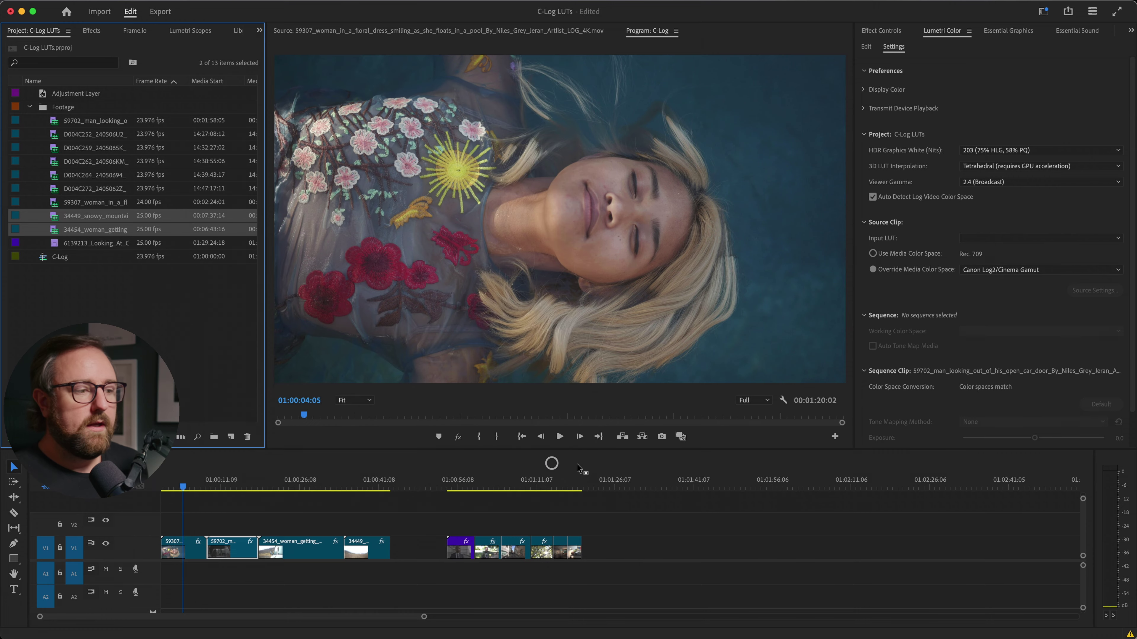
pyautogui.moveTo(296, 486); pyautogui.dragTo(211, 484)
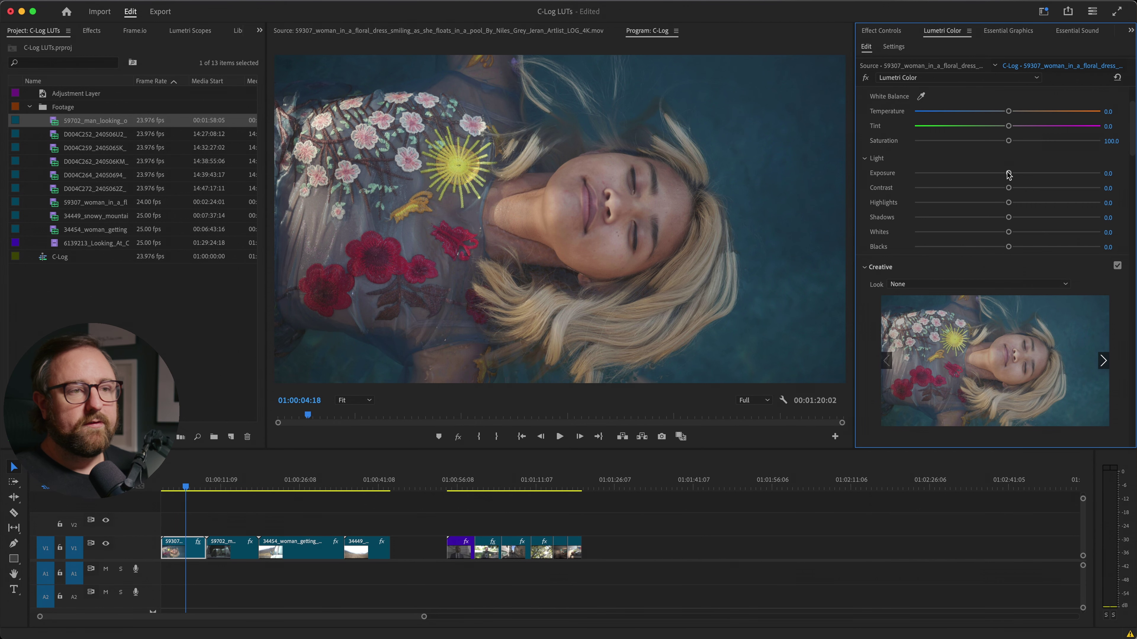
# - Set the floral dress clip's Exposure to -0.1 and Contrast to 32.1 while monitoring the Lumetri Scopes
pyautogui.moveTo(1008, 175)
pyautogui.mouseDown()
pyautogui.moveTo(989, 174)
pyautogui.moveTo(1022, 173)
pyautogui.moveTo(1004, 180)
pyautogui.mouseUp()
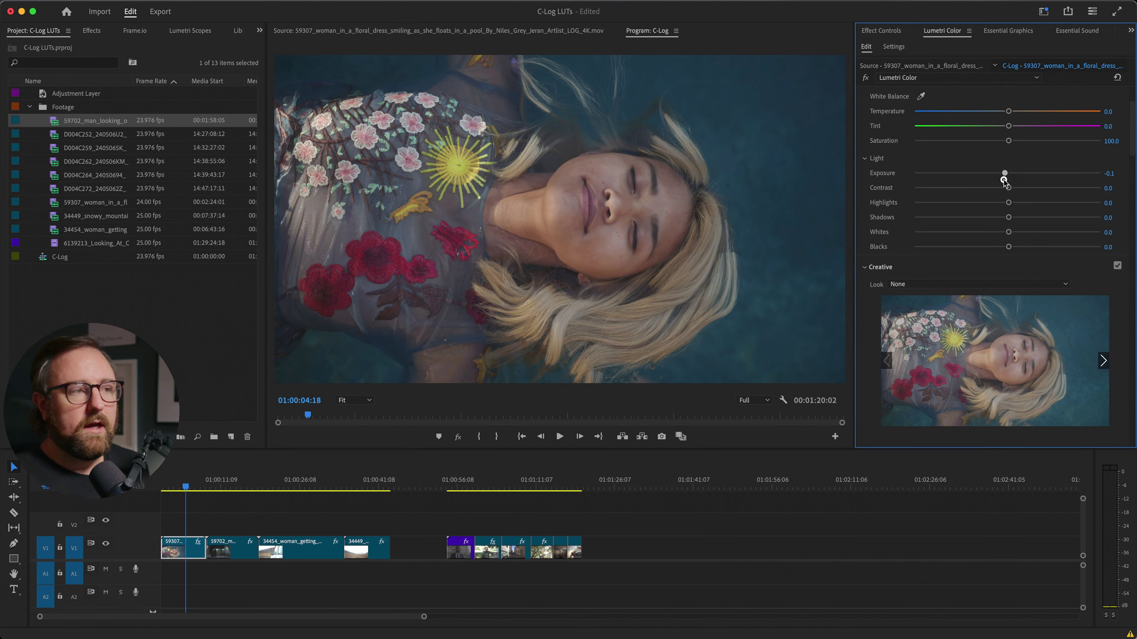
pyautogui.click(204, 31)
pyautogui.moveTo(1009, 172)
pyautogui.mouseDown()
pyautogui.moveTo(1045, 170)
pyautogui.moveTo(964, 183)
pyautogui.moveTo(1010, 182)
pyautogui.mouseUp()
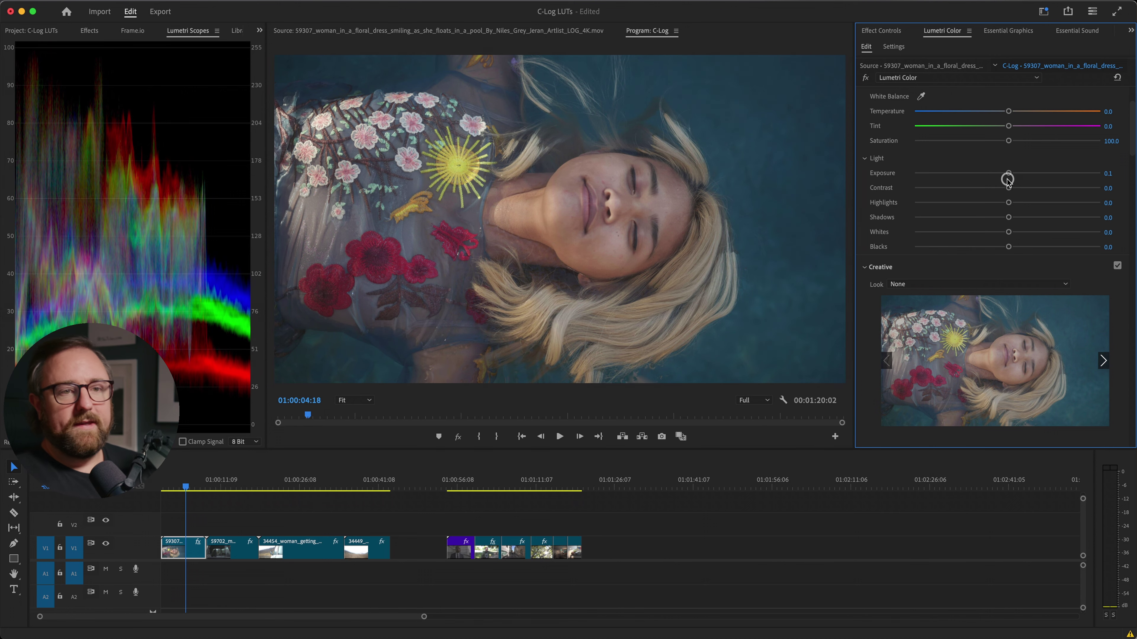
pyautogui.moveTo(1009, 188)
pyautogui.mouseDown()
pyautogui.moveTo(1038, 188)
pyautogui.moveTo(1005, 176)
pyautogui.mouseUp()
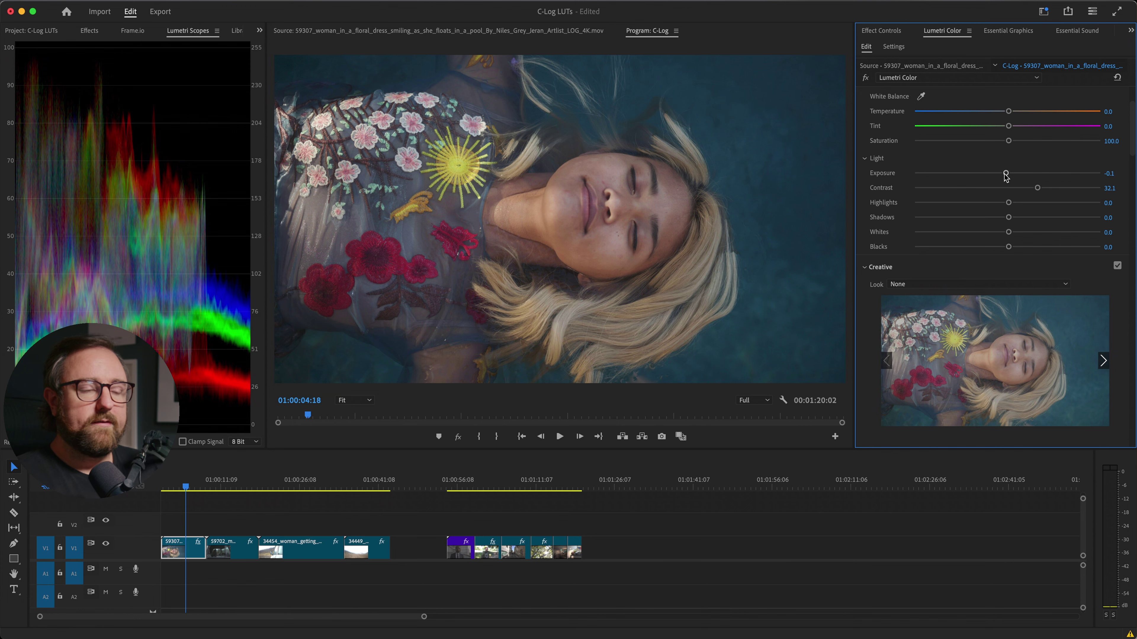
# - Set the Lumetri Exposure to 1.5 on the park selfie clip and 0.5 on the brick alley clip
pyautogui.moveTo(229, 487); pyautogui.dragTo(286, 492)
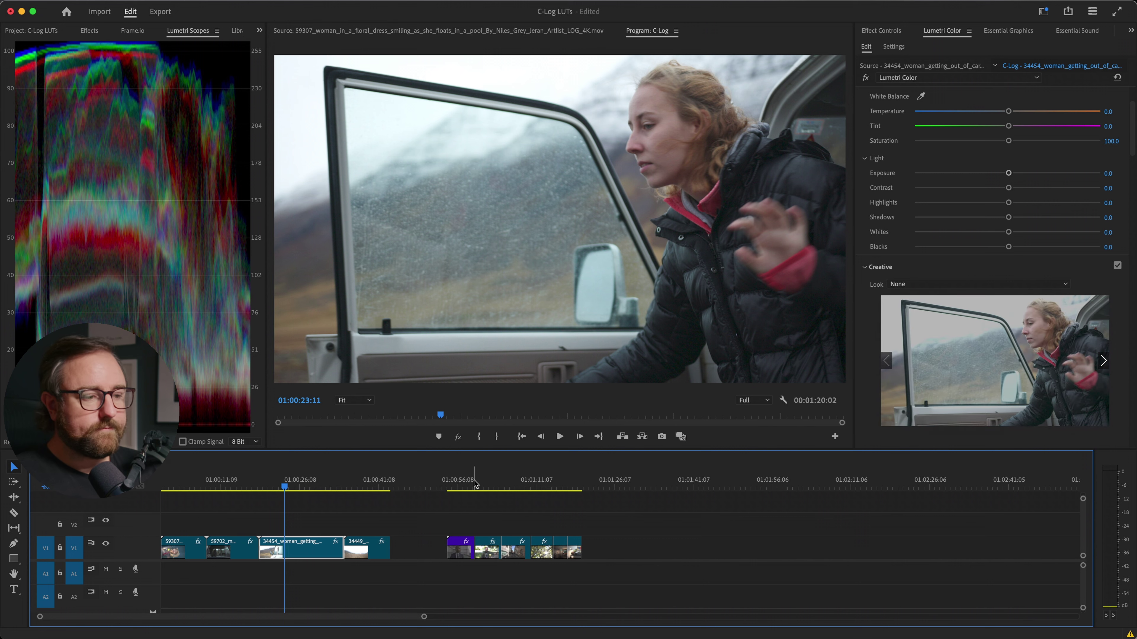
pyautogui.click(489, 485)
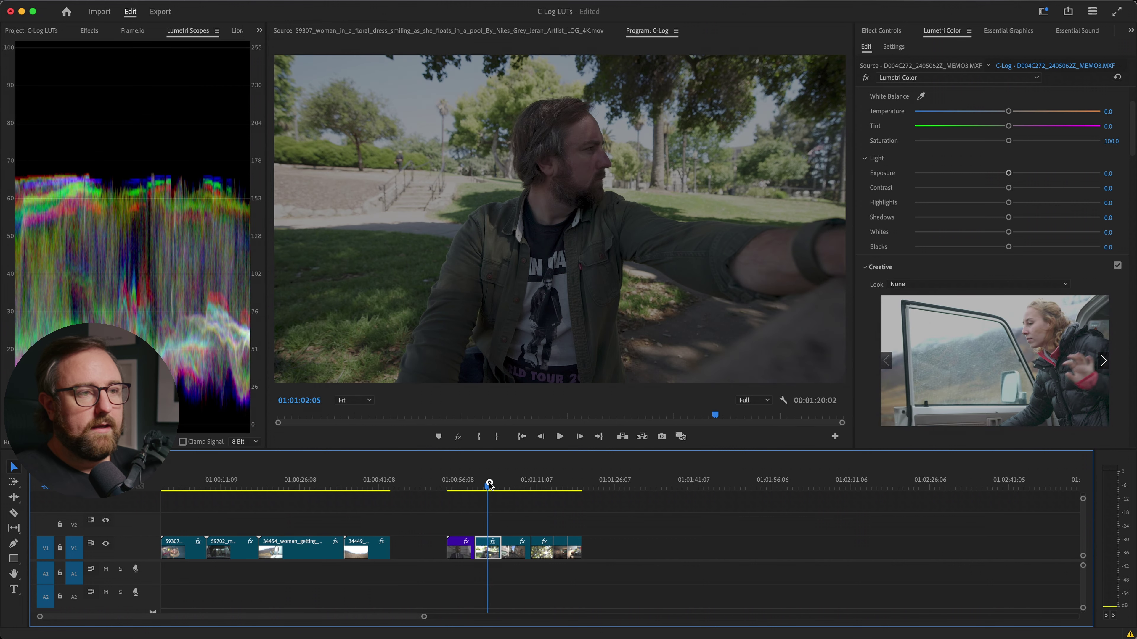
pyautogui.click(487, 547)
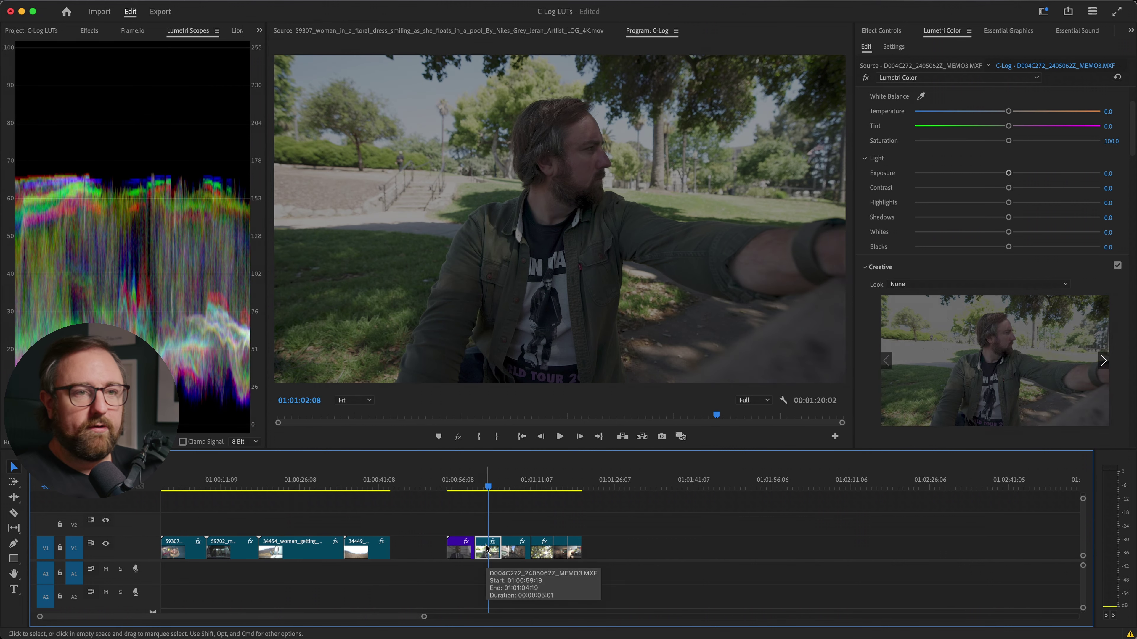
pyautogui.moveTo(1010, 174); pyautogui.dragTo(1035, 175)
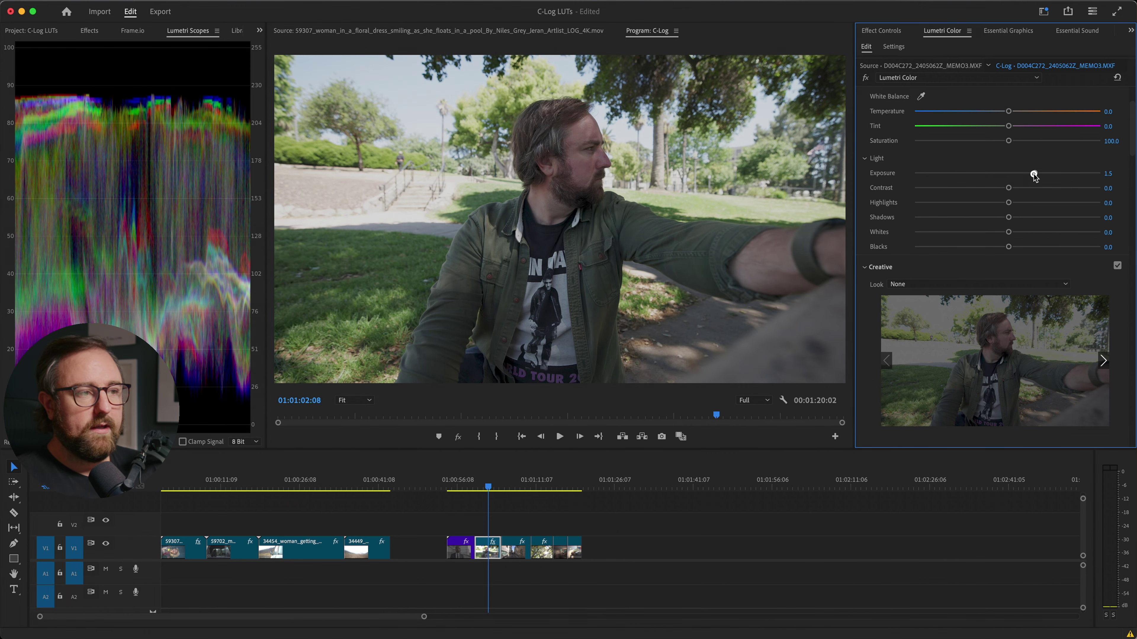
pyautogui.click(519, 483)
pyautogui.moveTo(1009, 174); pyautogui.dragTo(1018, 175)
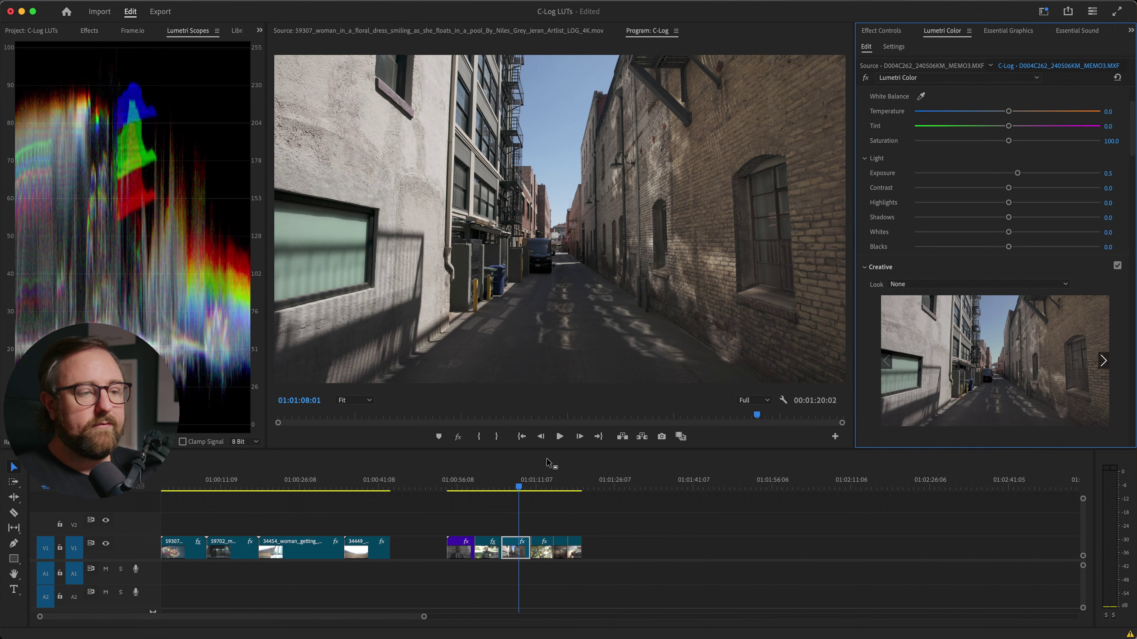
# - Set Exposure to 1.3 and Highlights to -33.3 on the office interior clip with the teal wall
pyautogui.click(545, 485)
pyautogui.moveTo(544, 485); pyautogui.dragTo(563, 486)
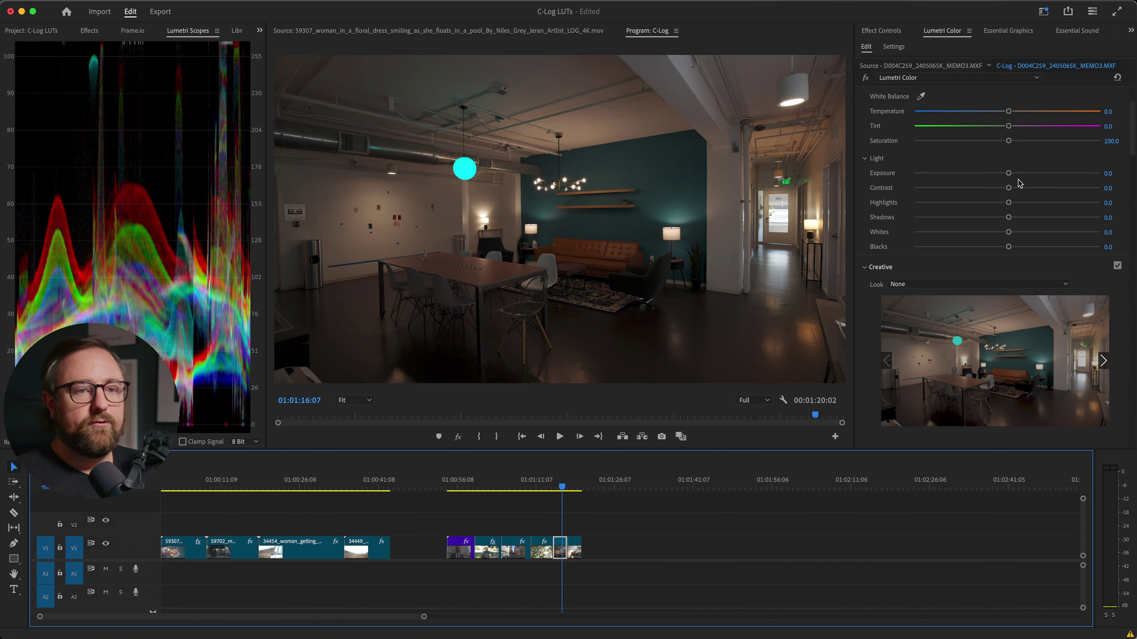
pyautogui.moveTo(1009, 173); pyautogui.dragTo(1032, 173)
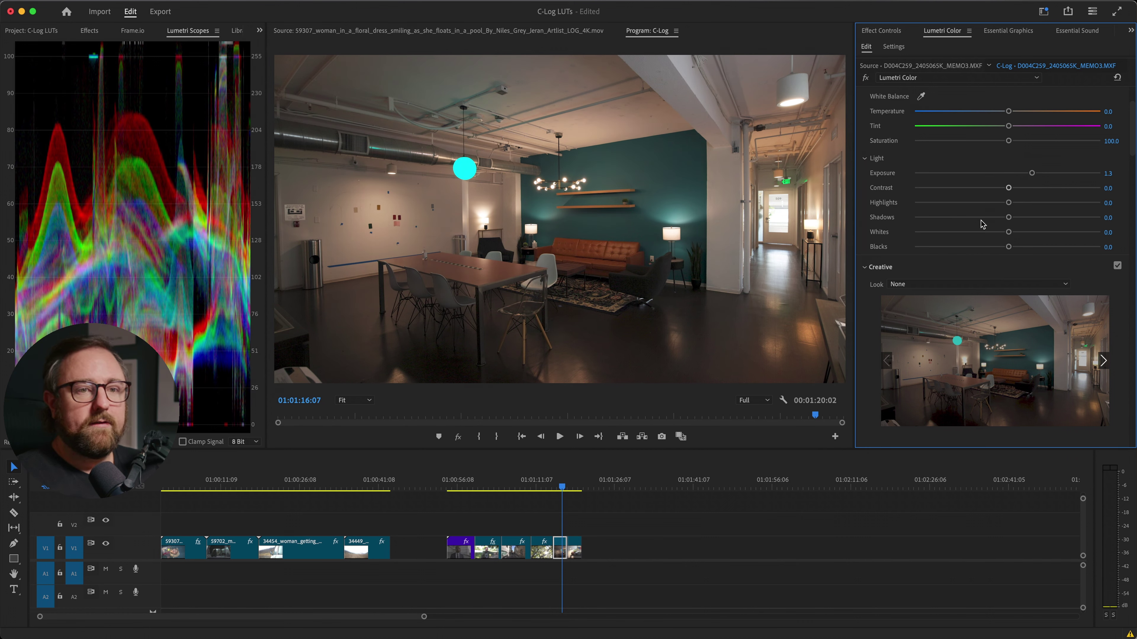
pyautogui.moveTo(1008, 203); pyautogui.dragTo(975, 214)
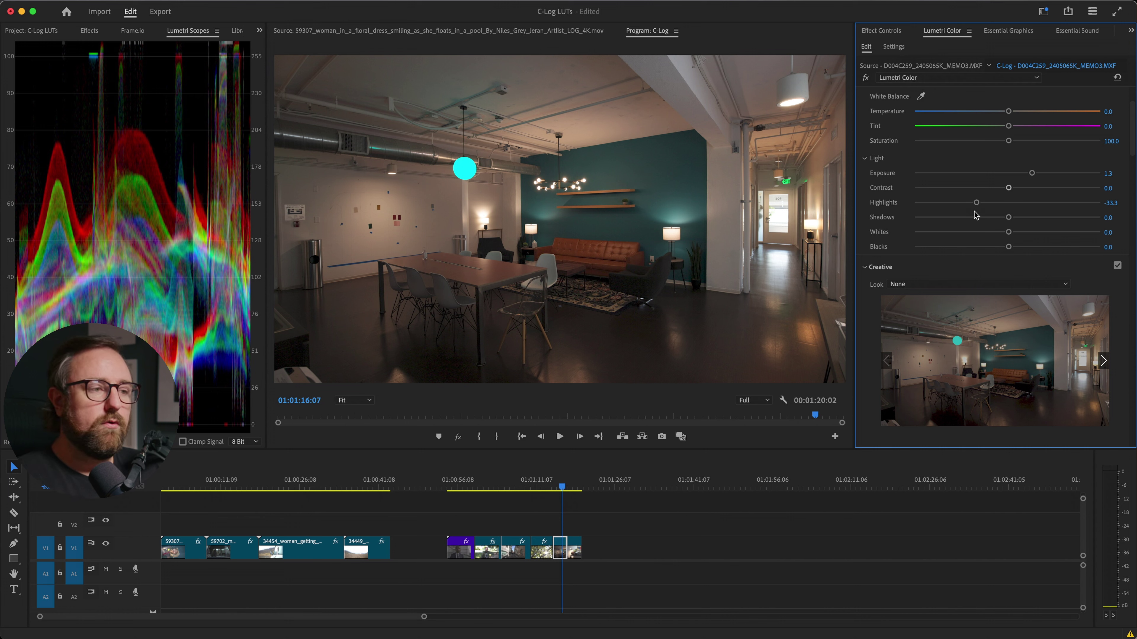
# - Switch to DaVinci Resolve and reset the grades and nodes on the floral dress and truck interior clips
pyautogui.press('super+Tab')
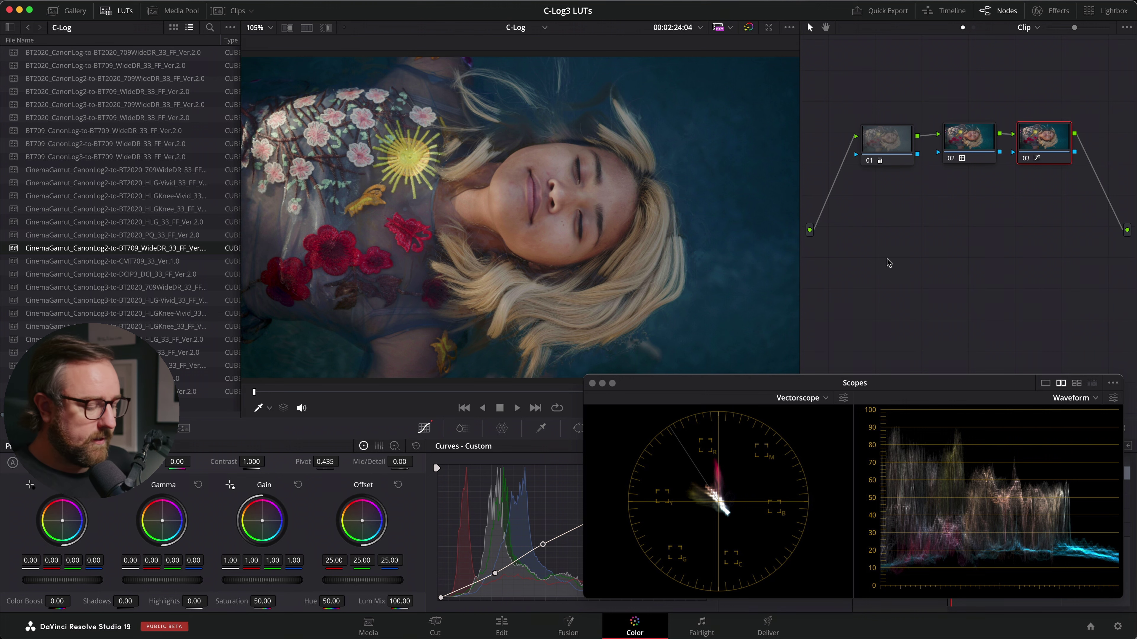
pyautogui.press('super+Home')
pyautogui.press('Down')
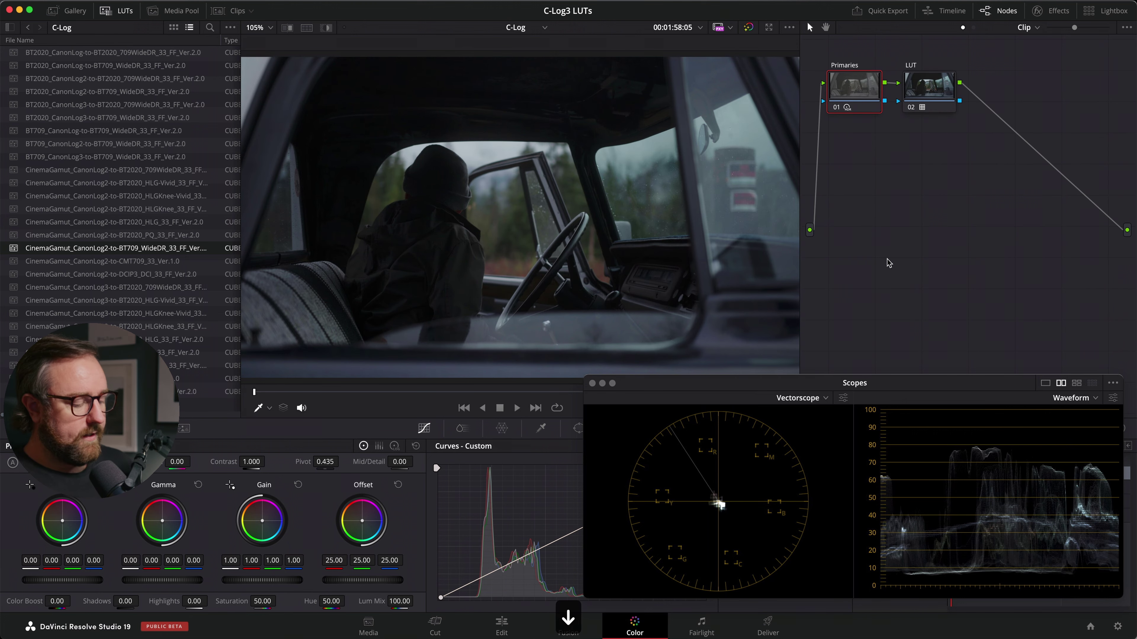
pyautogui.press('super+Home')
pyautogui.press('Up')
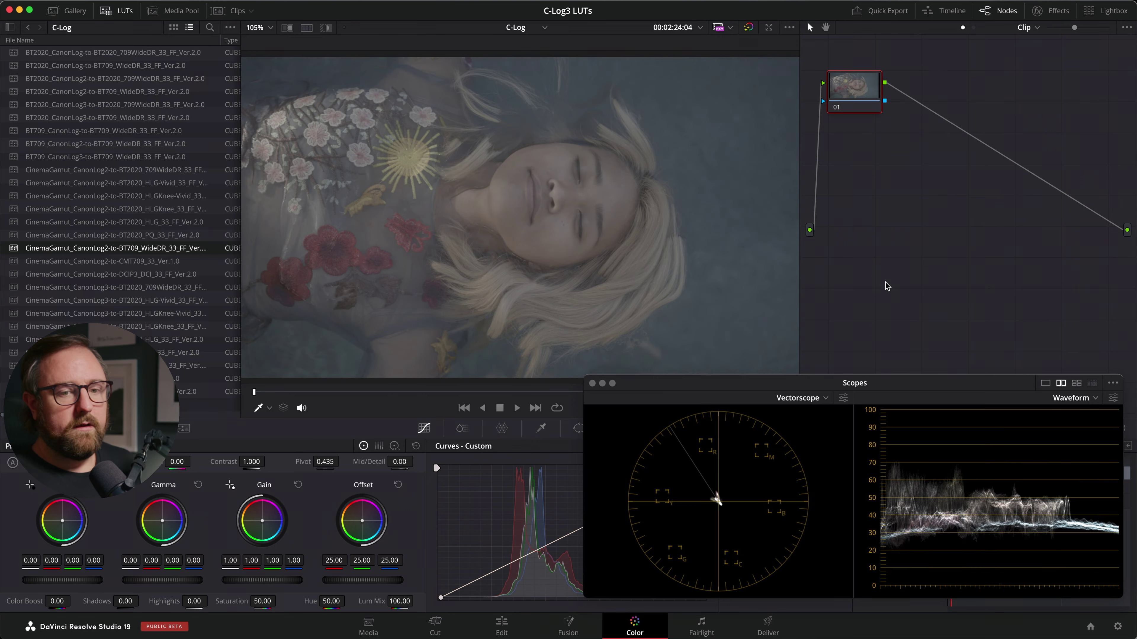
# - In the project's color management settings, set the color science to DaVinci YRGB Color Managed and disable automatic color management
pyautogui.click(1119, 627)
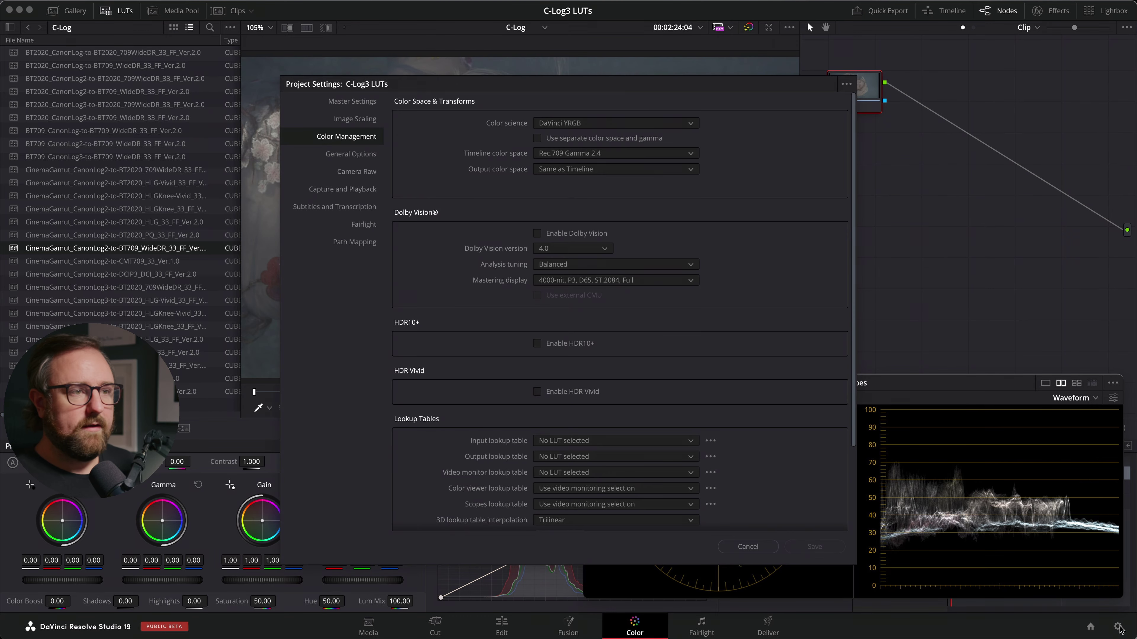
pyautogui.click(555, 123)
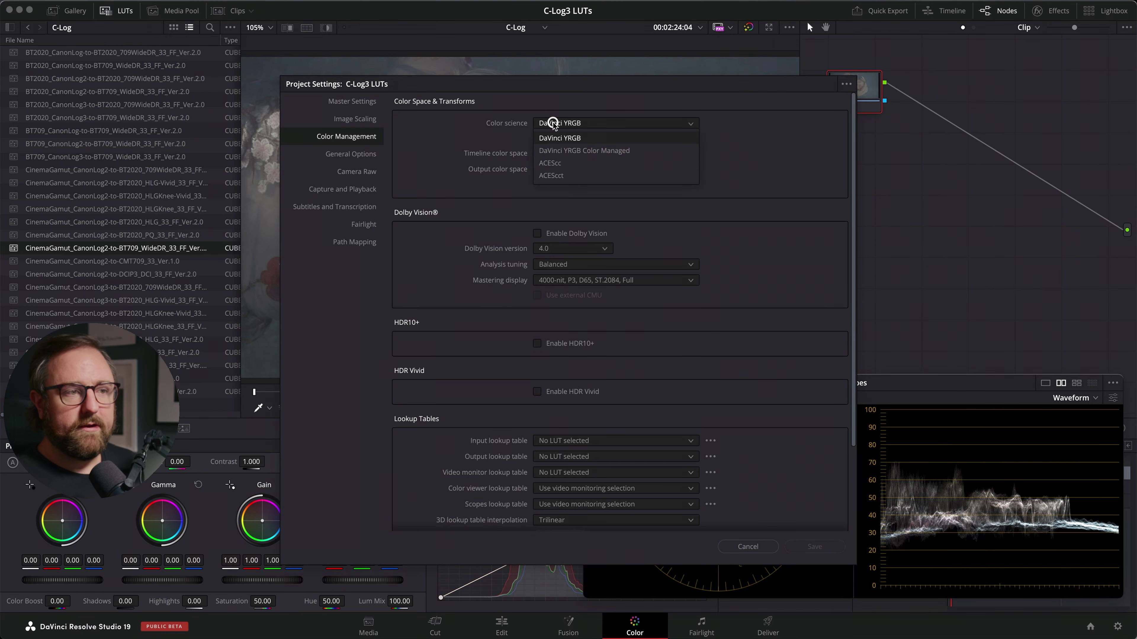
pyautogui.click(600, 151)
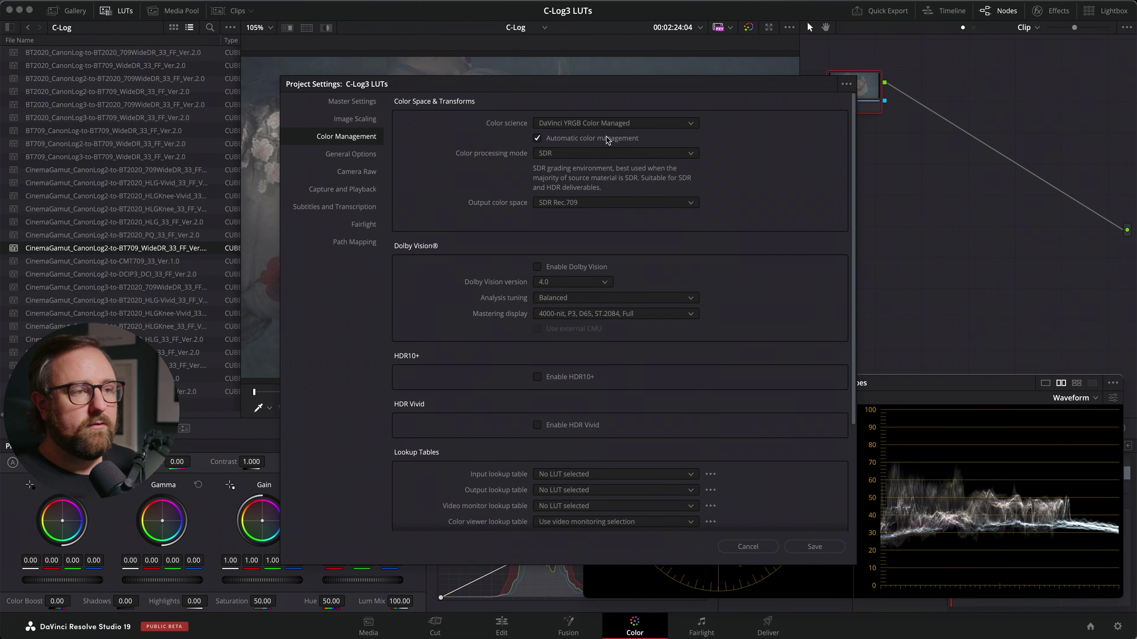
pyautogui.click(608, 154)
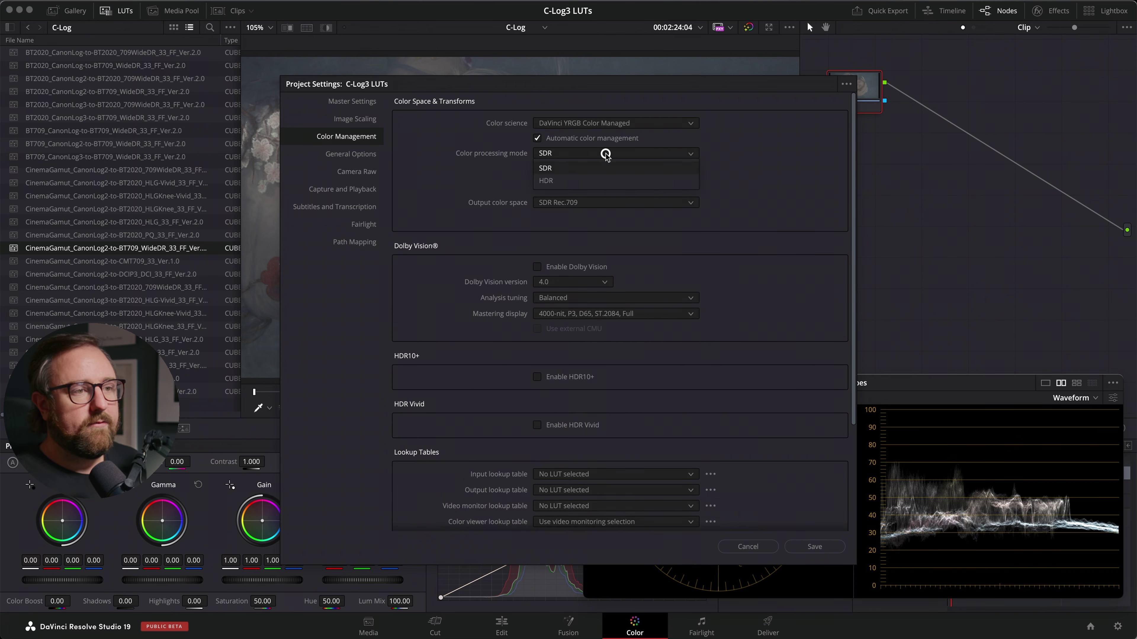
pyautogui.click(609, 164)
pyautogui.click(618, 139)
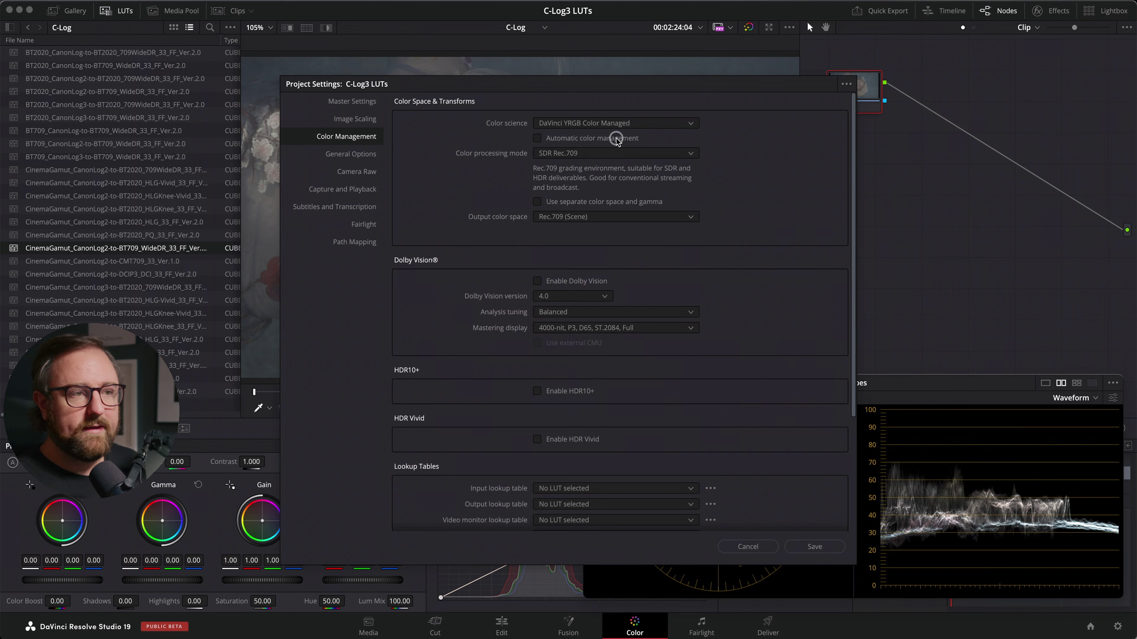
# - Set the color processing mode to SDR Rec.709 and the output color space to Rec.709 Gamma 2.4, and save the project settings
pyautogui.click(598, 154)
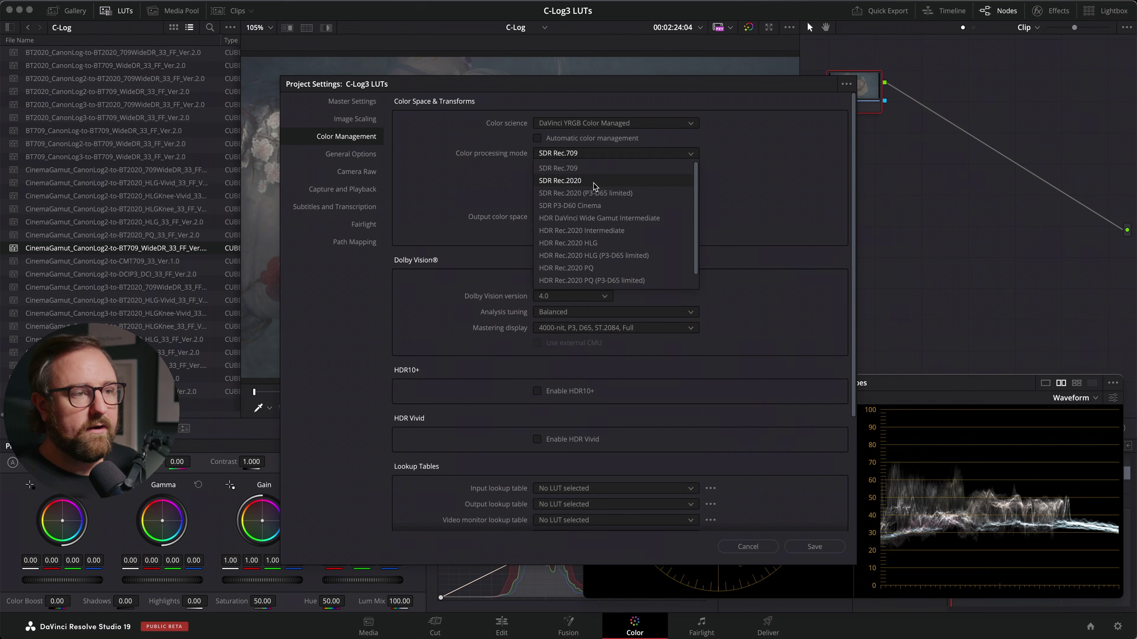
pyautogui.click(600, 169)
pyautogui.click(566, 218)
pyautogui.click(596, 282)
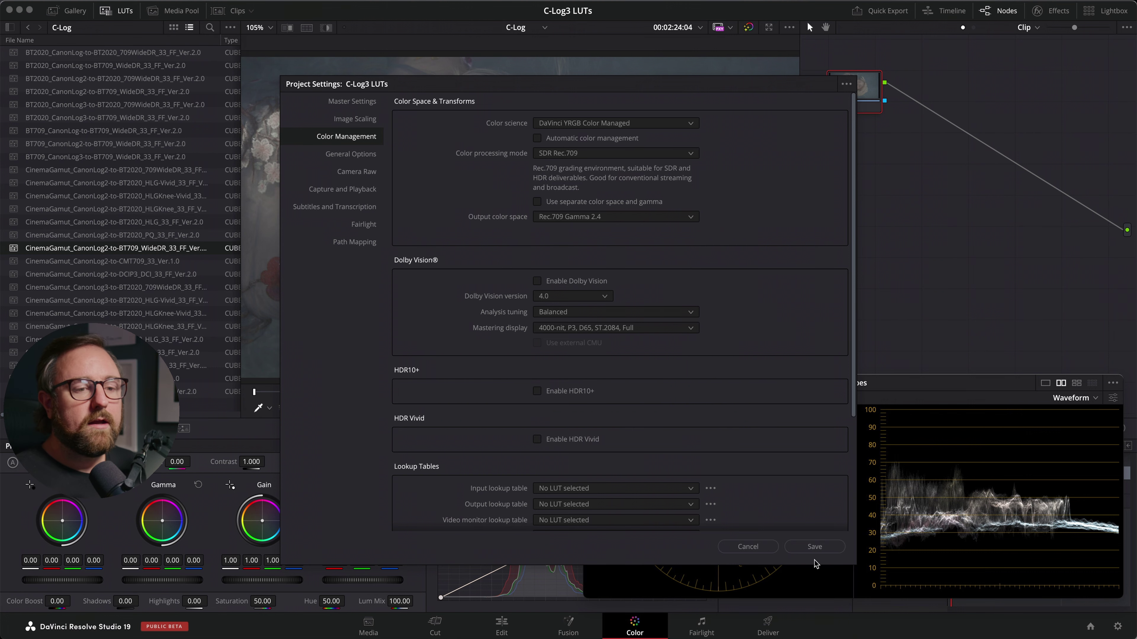
pyautogui.click(814, 546)
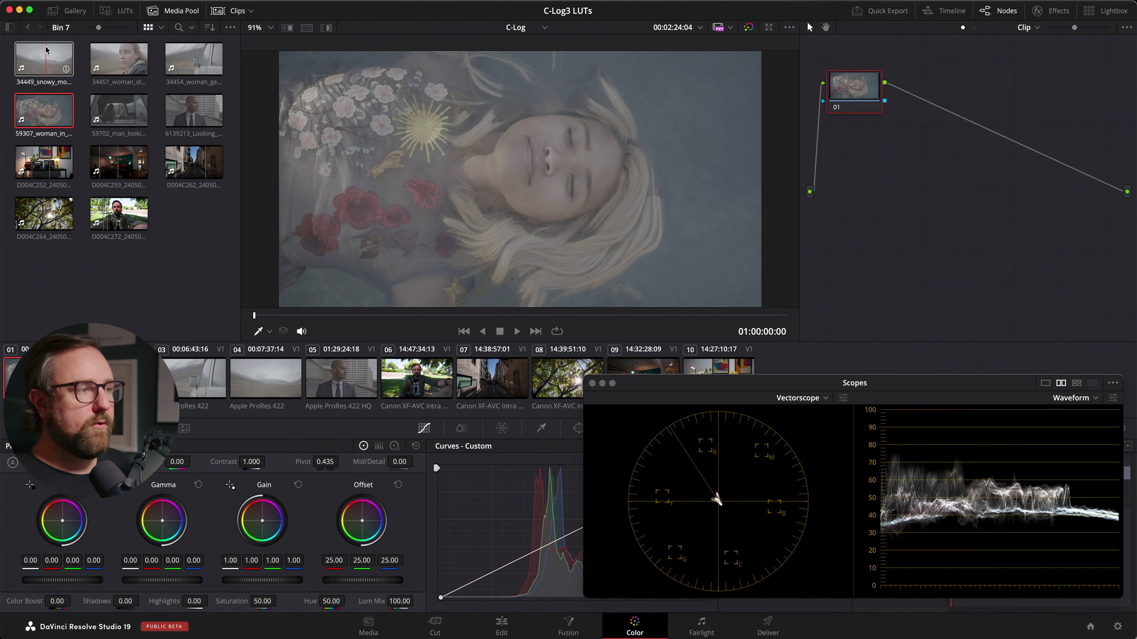
# - Assign the Canon Cinema Gamut/Canon Log 2 input color space to the snowy mountain, two car woman, floral dress and truck man clips
pyautogui.keyDown('super'); pyautogui.click(44, 109); pyautogui.keyUp('super')
pyautogui.keyDown('super'); pyautogui.click(118, 58); pyautogui.keyUp('super')
pyautogui.keyDown('super'); pyautogui.click(194, 59); pyautogui.keyUp('super')
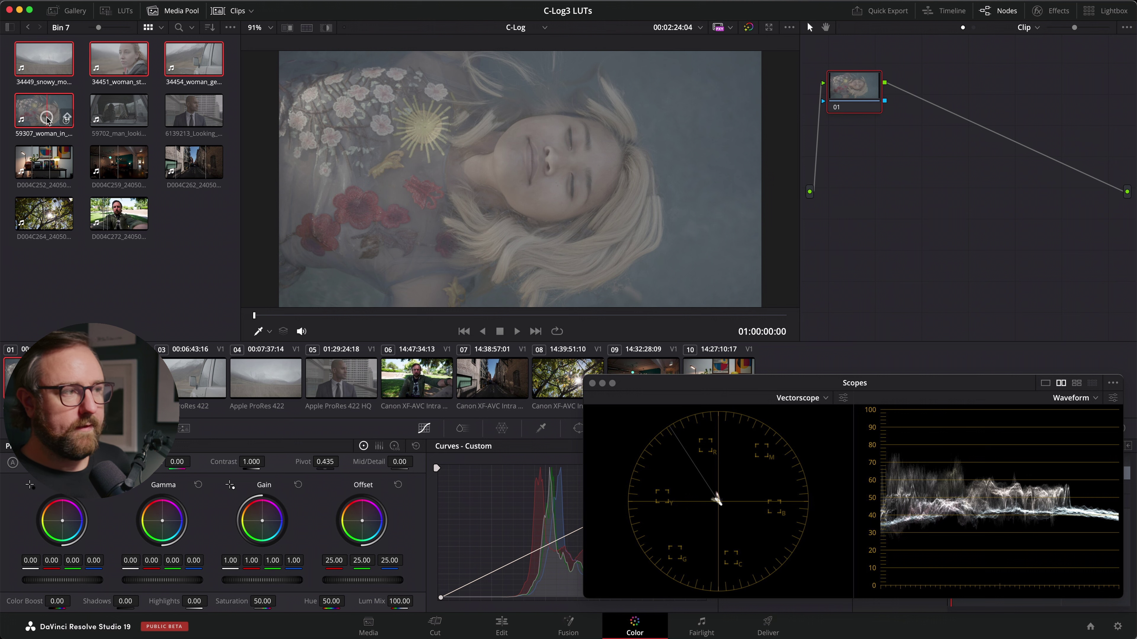
pyautogui.keyDown('super'); pyautogui.click(124, 112); pyautogui.keyUp('super')
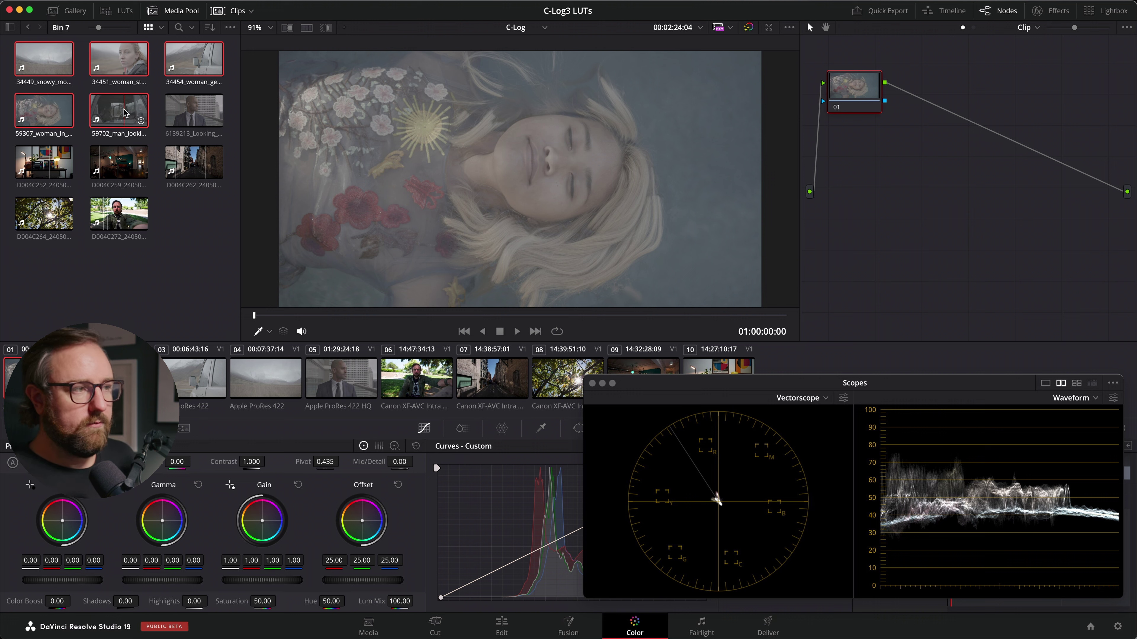
pyautogui.rightClick(125, 112)
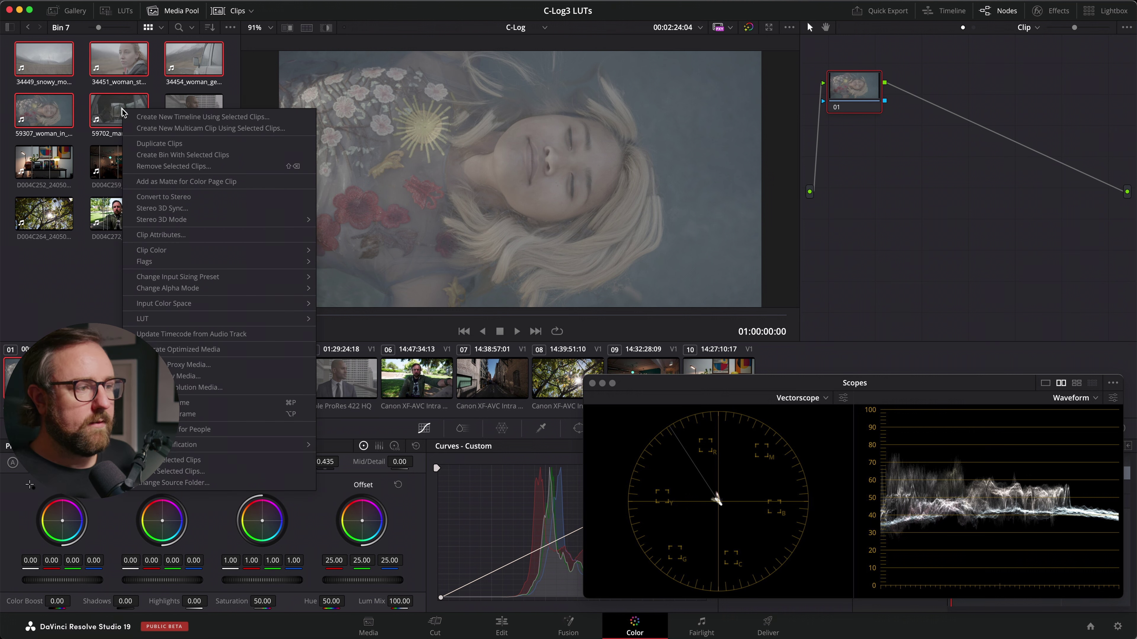
pyautogui.moveTo(225, 306)
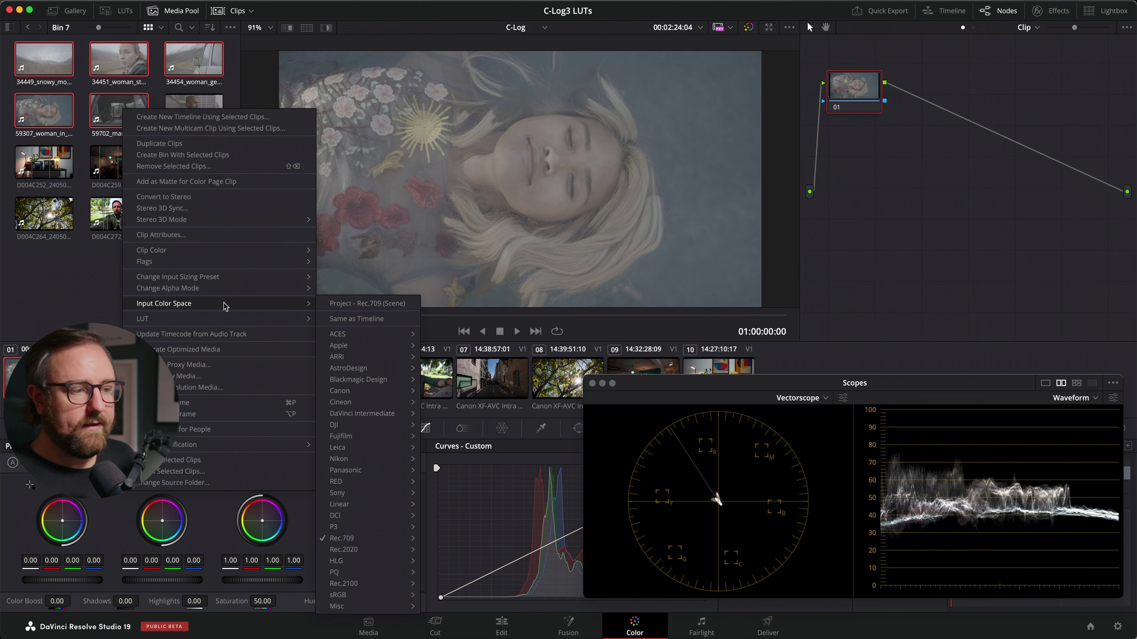
pyautogui.moveTo(373, 393)
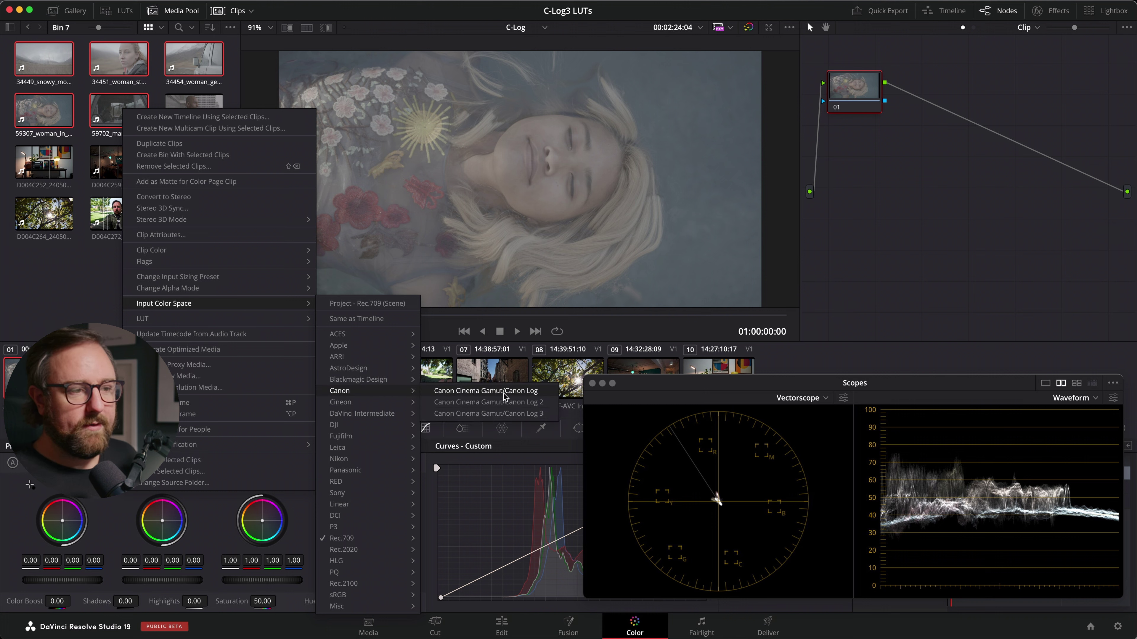
pyautogui.click(508, 403)
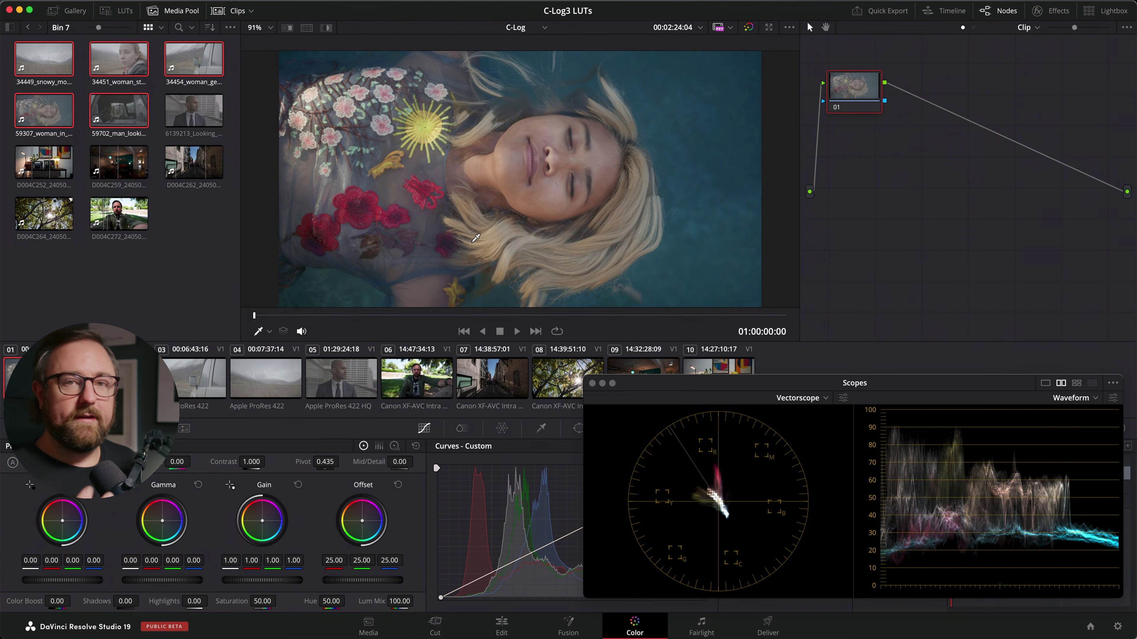
# - Review the color-managed image and scopes of the first five timeline clips, from the floral dress to the man in a suit
pyautogui.click(114, 378)
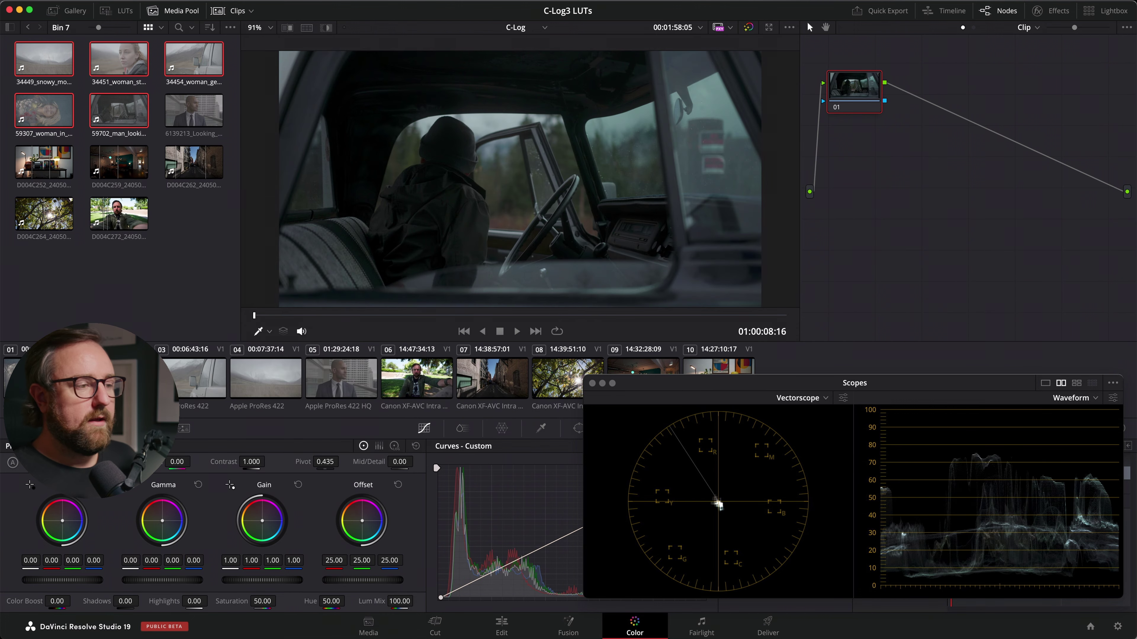
pyautogui.click(182, 380)
pyautogui.click(244, 386)
pyautogui.click(186, 385)
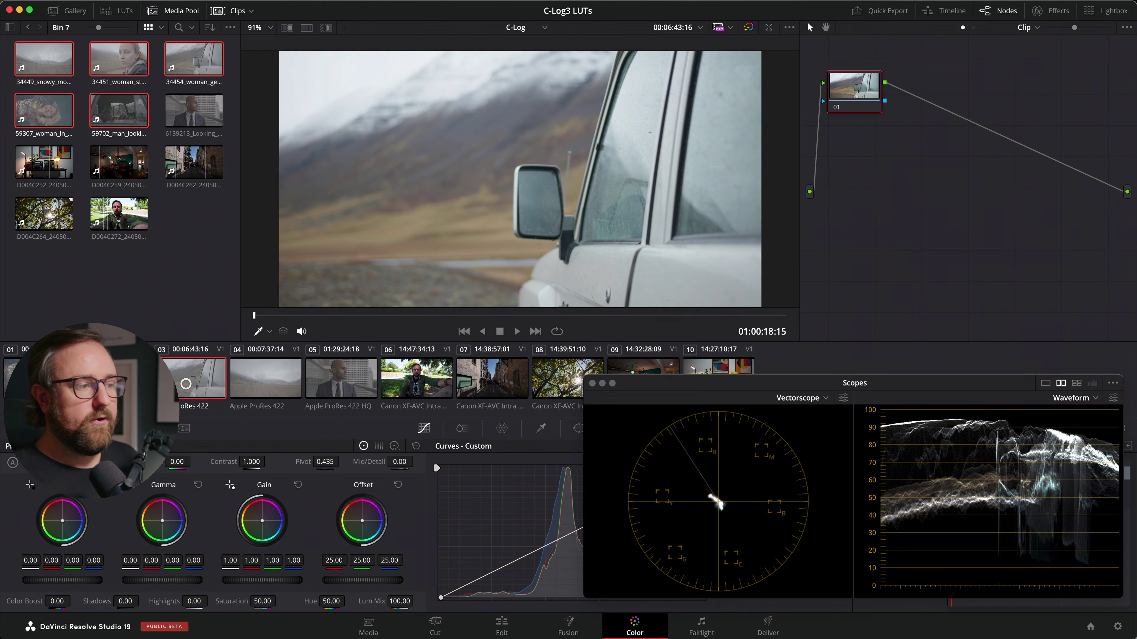
pyautogui.click(135, 381)
pyautogui.click(40, 378)
pyautogui.click(193, 378)
pyautogui.click(266, 378)
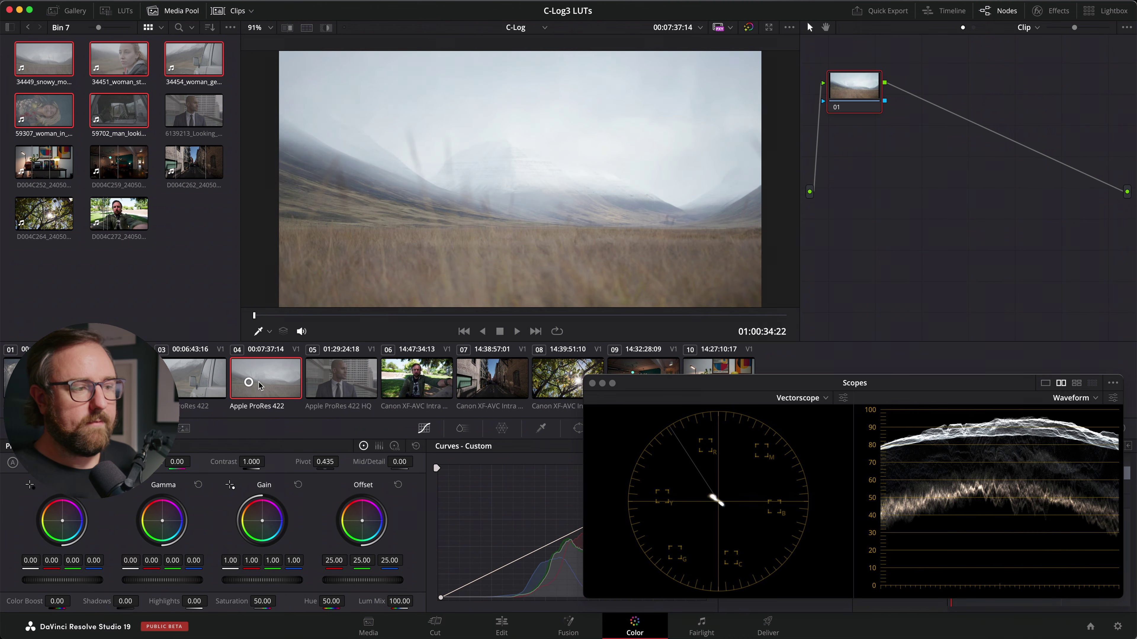
pyautogui.click(355, 376)
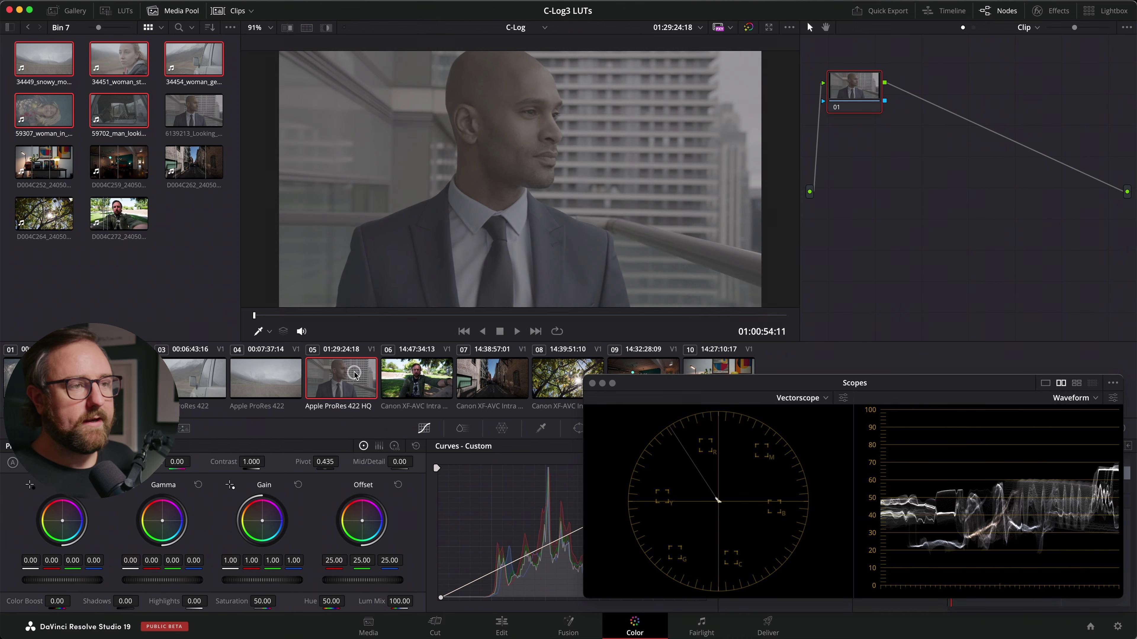
# - Examine the color-managed Canon XF-AVC clips, scrubbing through the park selfie and comparing it with the neighbouring clips
pyautogui.click(427, 379)
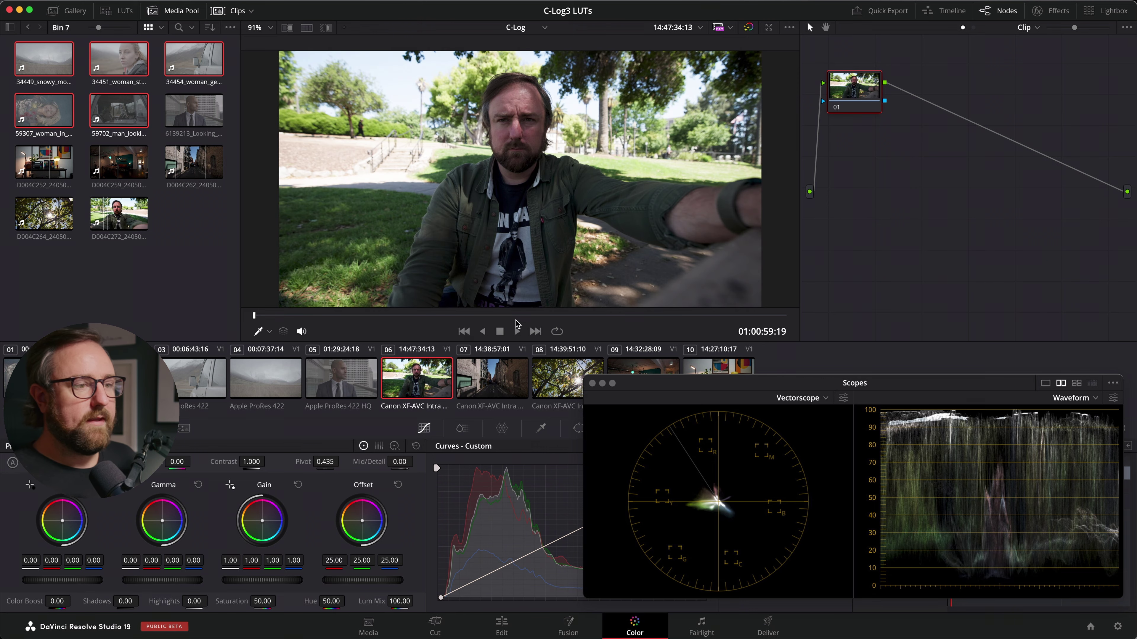
pyautogui.click(560, 316)
pyautogui.moveTo(571, 316); pyautogui.dragTo(342, 319)
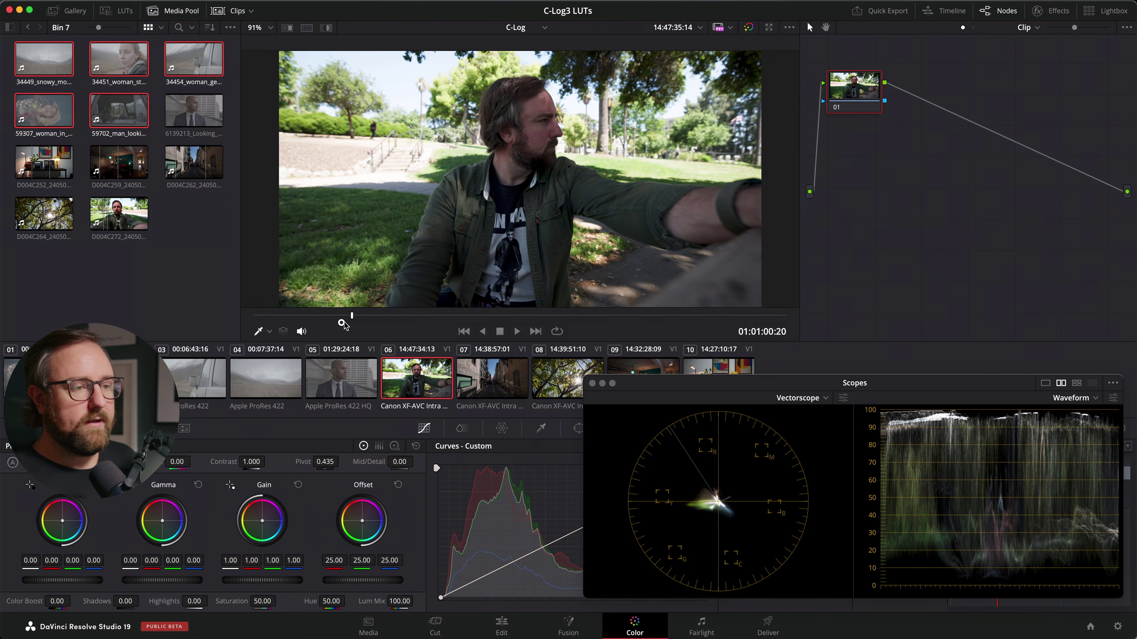
pyautogui.click(493, 379)
pyautogui.click(567, 379)
pyautogui.click(500, 385)
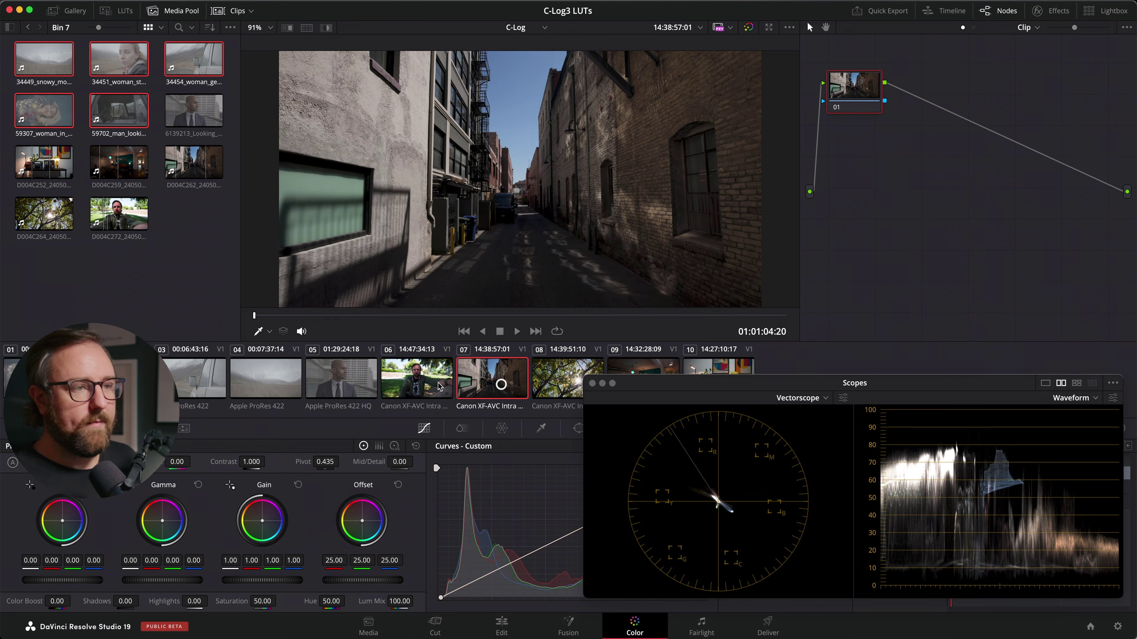
pyautogui.click(437, 386)
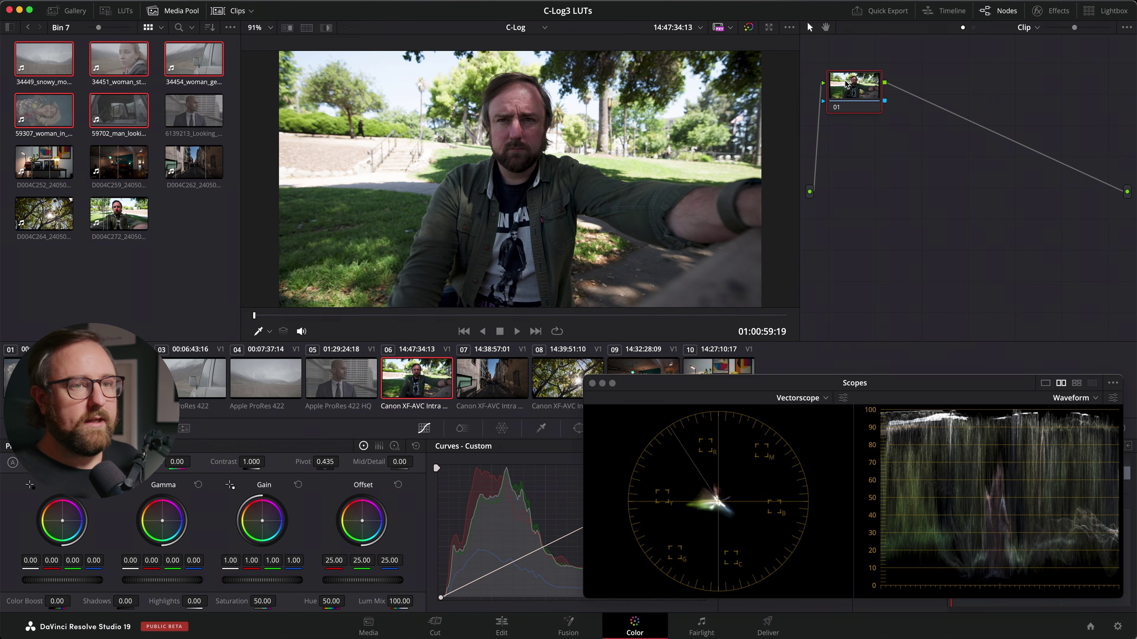
# - Try lowering the Gain to 0.97, undo it, and try lowering the HDR global exposure on the park selfie clip
pyautogui.moveTo(271, 580); pyautogui.dragTo(263, 581)
pyautogui.press('super+z')
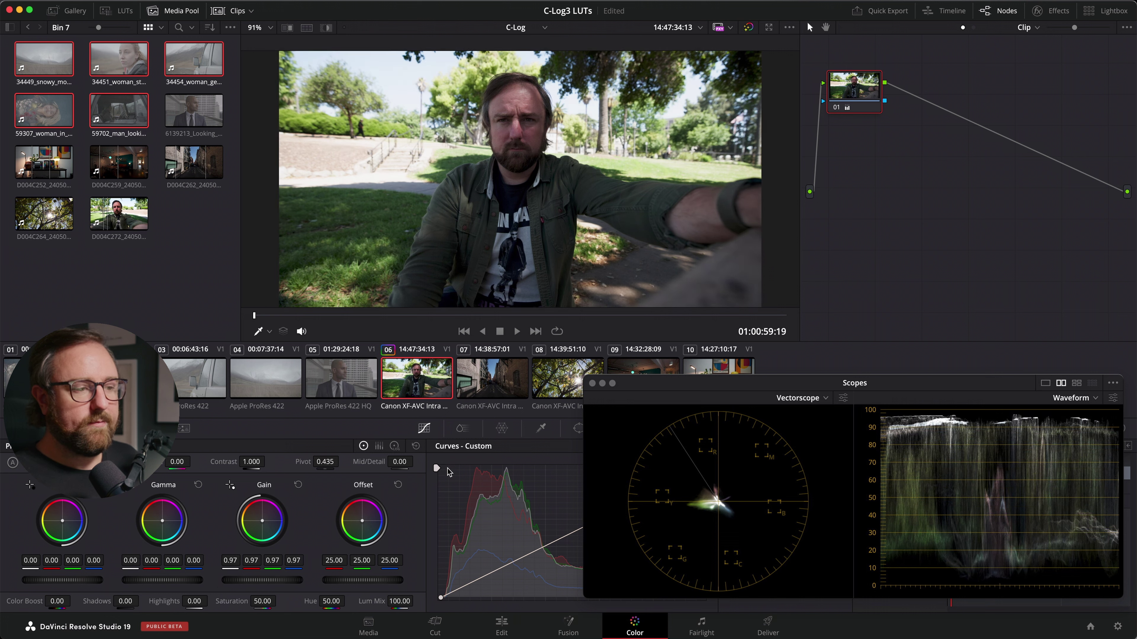
pyautogui.click(144, 429)
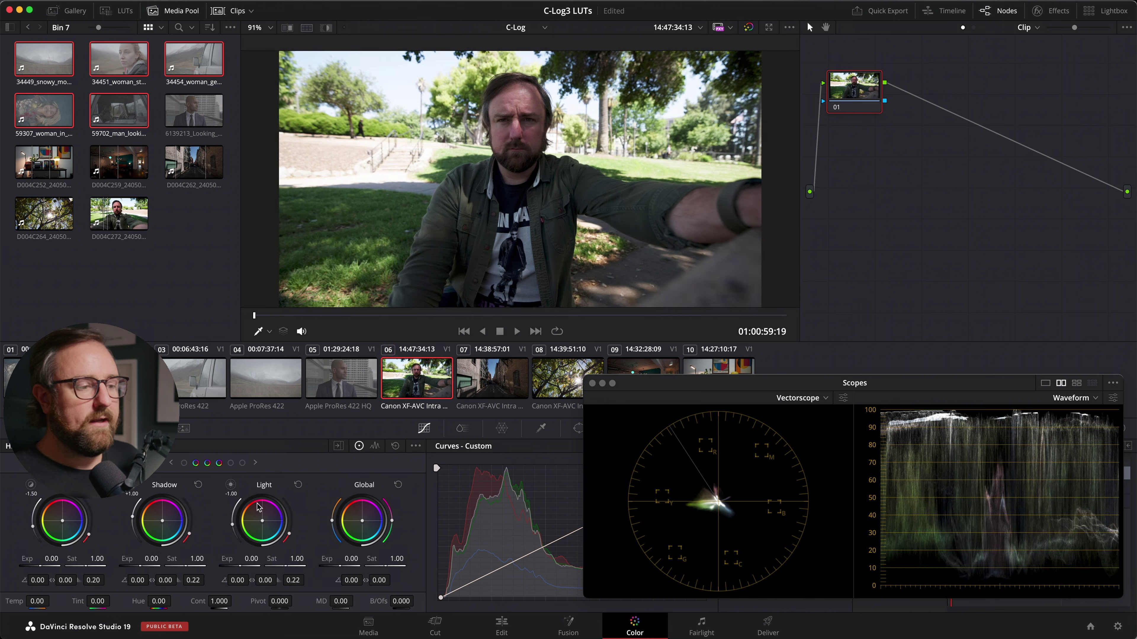
pyautogui.moveTo(355, 561); pyautogui.dragTo(160, 569)
# - Assign a Canon input color space to the clip of the man in a suit
pyautogui.click(341, 378)
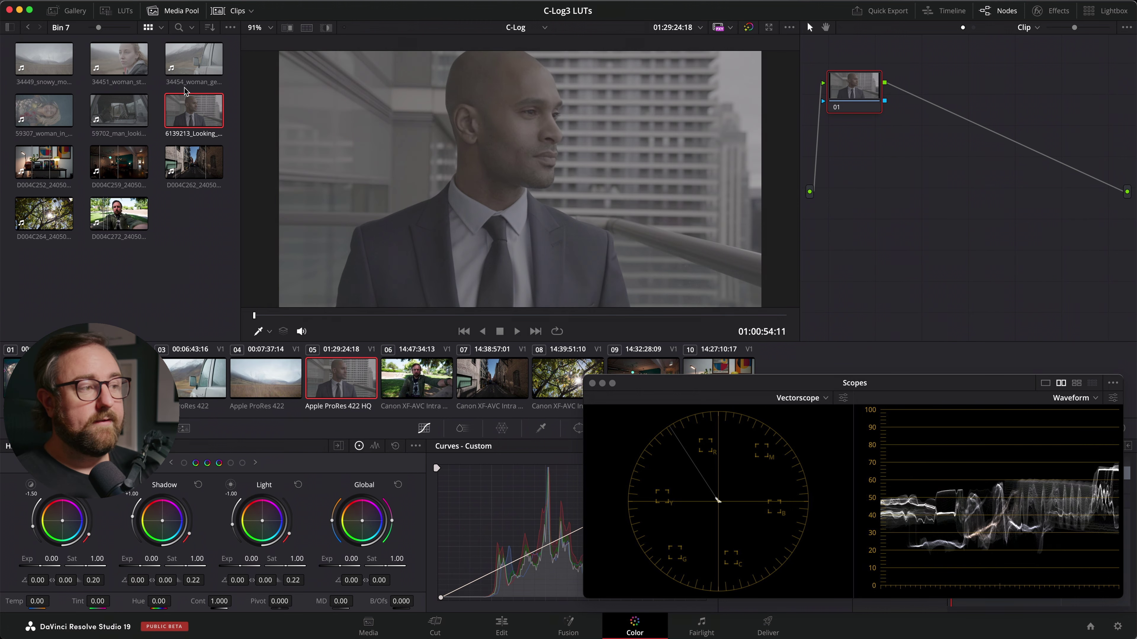
pyautogui.rightClick(197, 113)
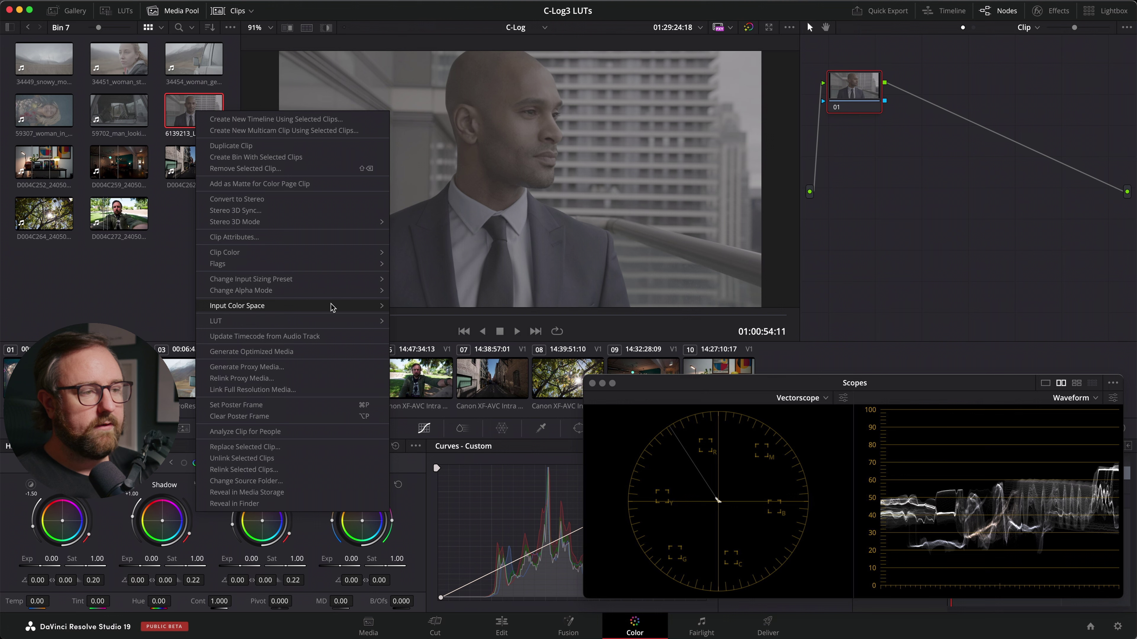
pyautogui.moveTo(333, 307)
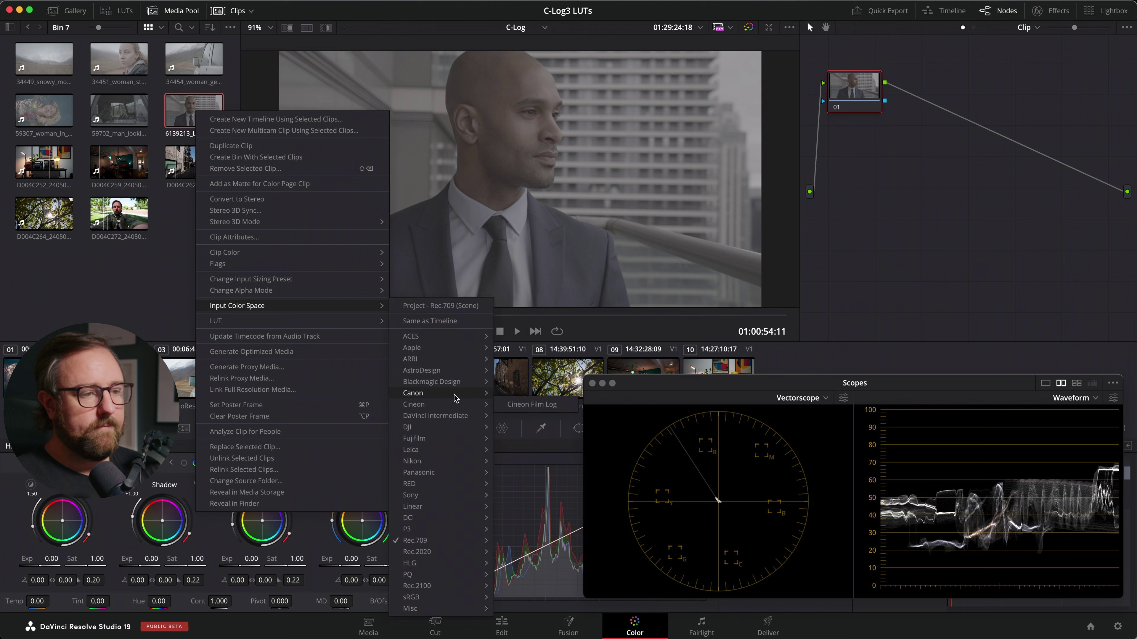
pyautogui.moveTo(450, 394)
pyautogui.click(544, 415)
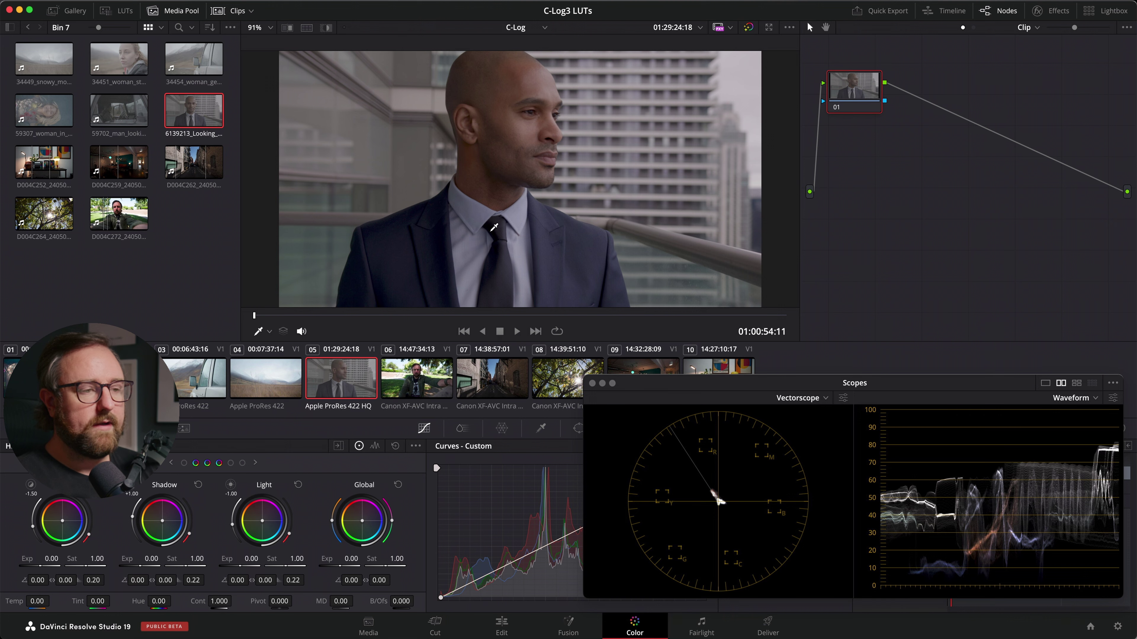
# - Hide the clip thumbnails, fit the image to the viewer and review the color-managed clips back to the floral dress shot
pyautogui.click(231, 10)
pyautogui.press('z')
pyautogui.press('Up')
pyautogui.press('Up')
pyautogui.press('Up')
pyautogui.press('Up')
pyautogui.press('Up')
pyautogui.press('Down')
pyautogui.press('Down')
pyautogui.press('Up')
pyautogui.press('Up')
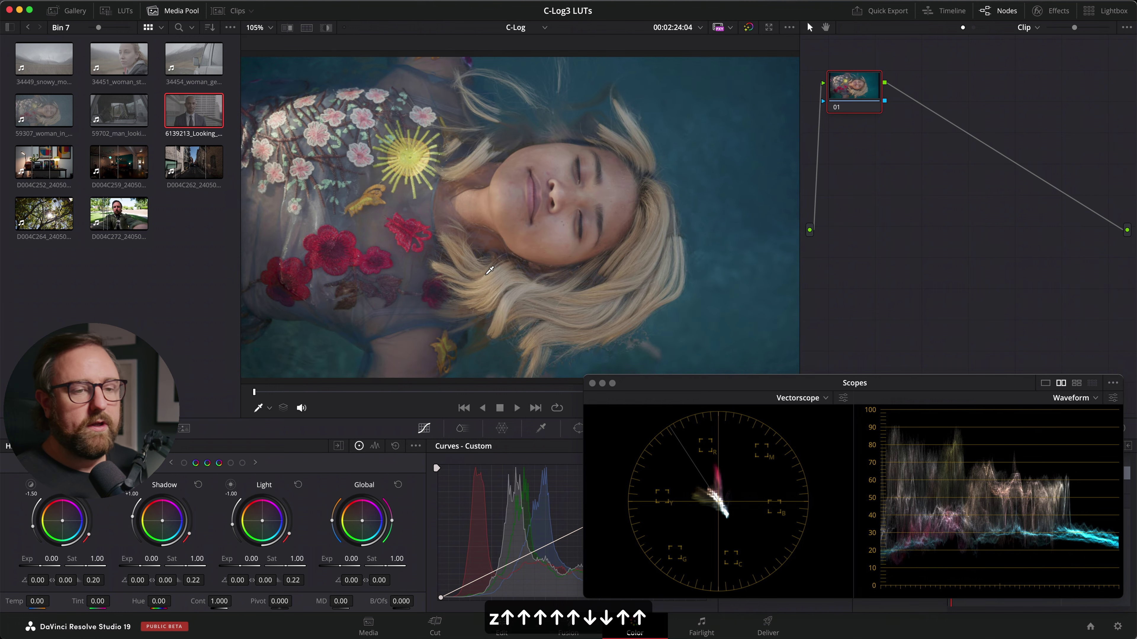
# - Try a global exposure of -0.41 and higher contrast with the HDR wheels on the floral dress clip
pyautogui.press('t')
pyautogui.moveTo(835, 94); pyautogui.dragTo(890, 164)
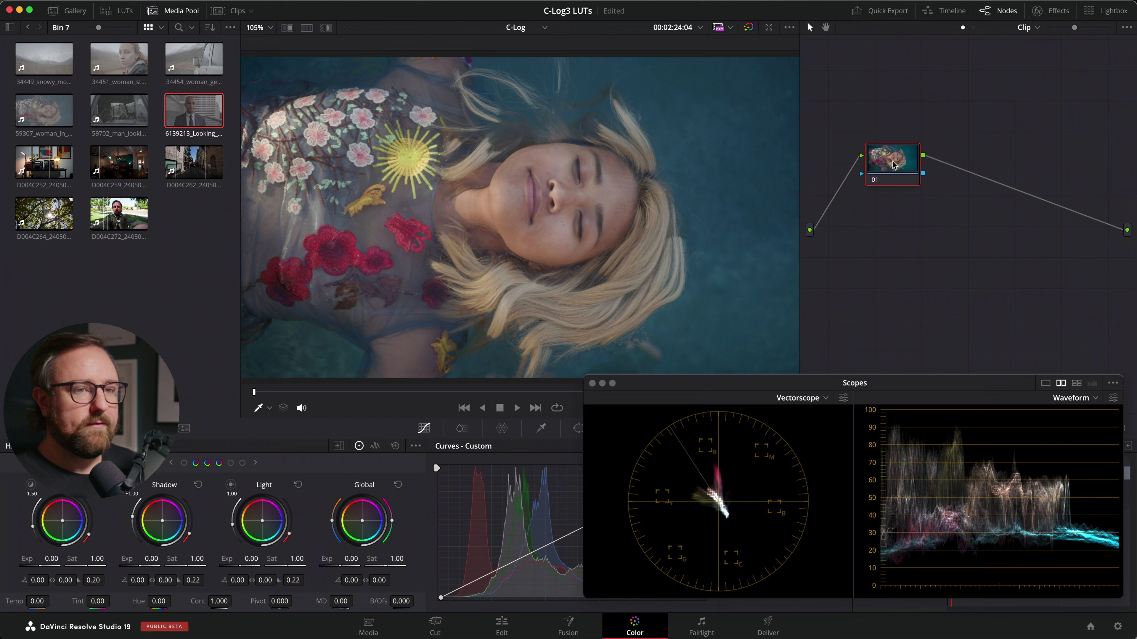
pyautogui.moveTo(893, 165); pyautogui.dragTo(889, 178)
pyautogui.moveTo(351, 559); pyautogui.dragTo(308, 563)
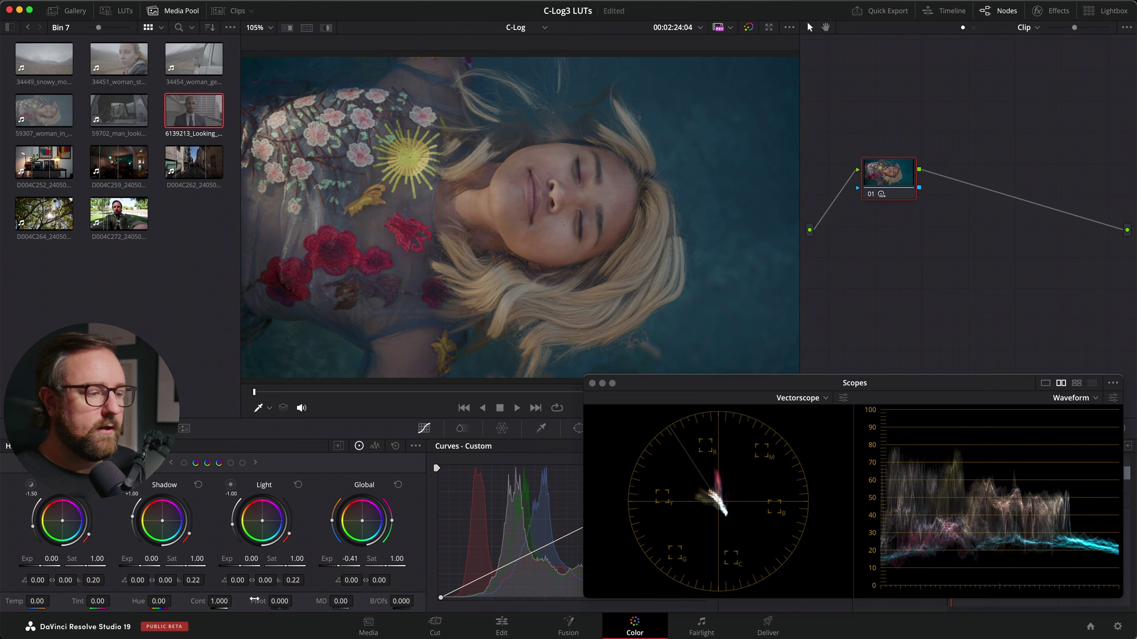
pyautogui.moveTo(219, 601); pyautogui.dragTo(232, 601)
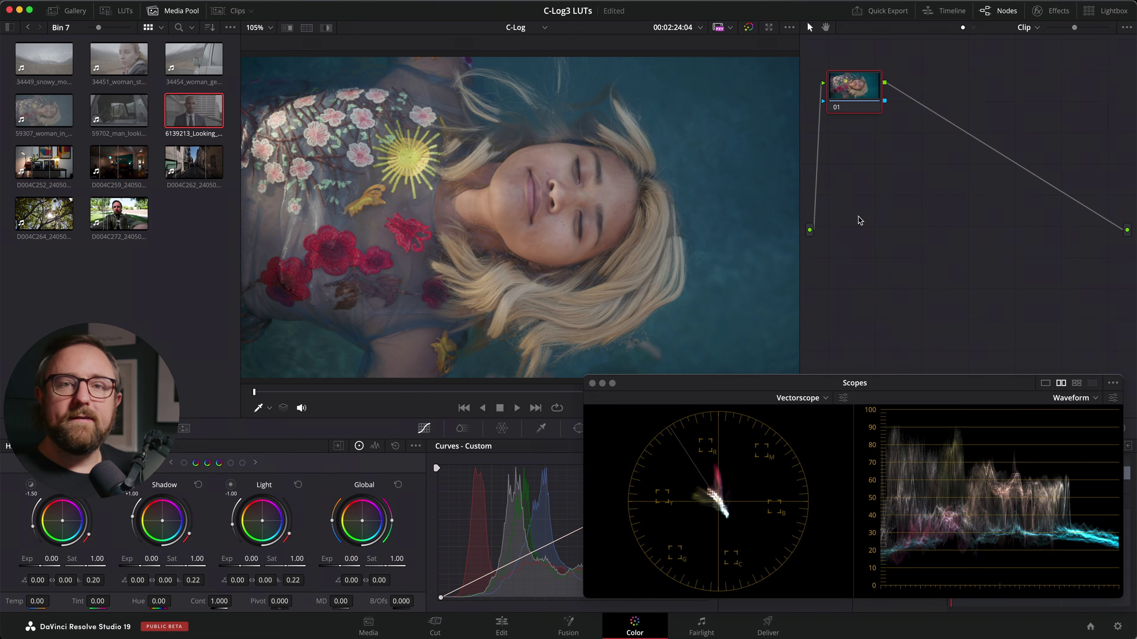
# - Disable automatic color management, set HDR DaVinci Wide Gamut Intermediate processing with Rec.709 Gamma 2.4 output, and save the project settings
pyautogui.press('super+shift+comma')
pyautogui.click(628, 153)
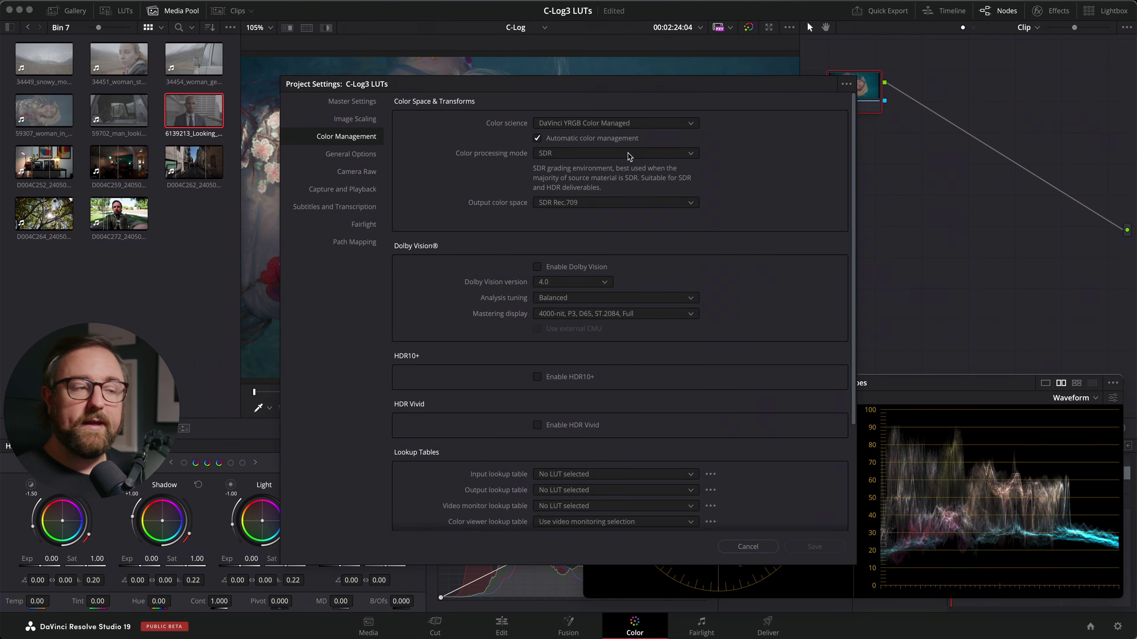
pyautogui.click(606, 139)
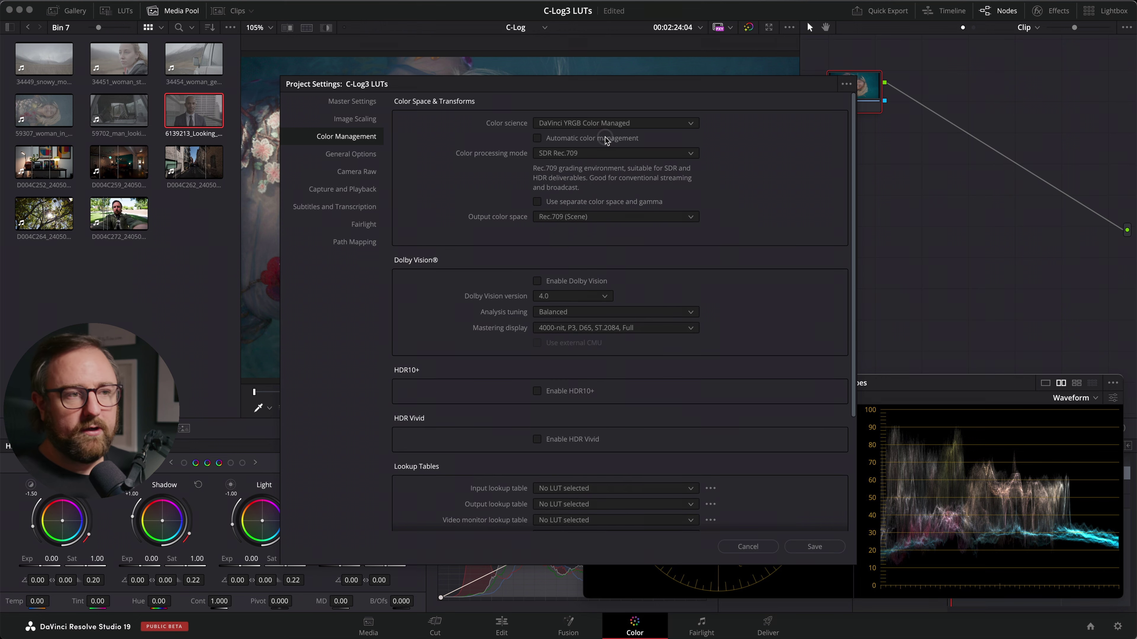
pyautogui.click(597, 152)
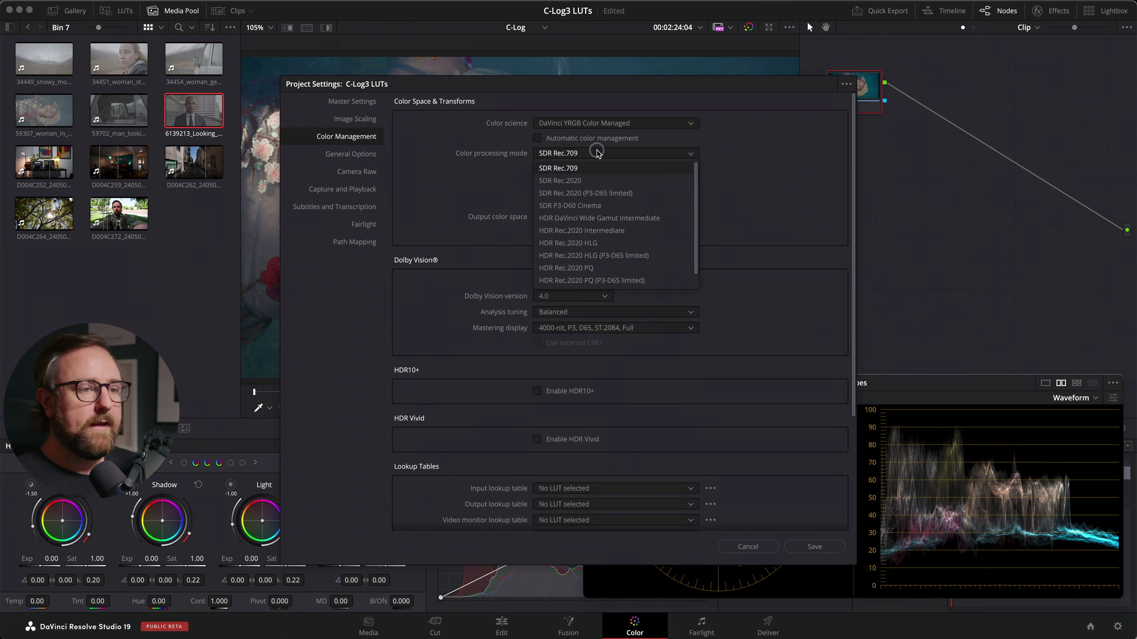
pyautogui.click(638, 218)
pyautogui.click(637, 219)
pyautogui.click(623, 282)
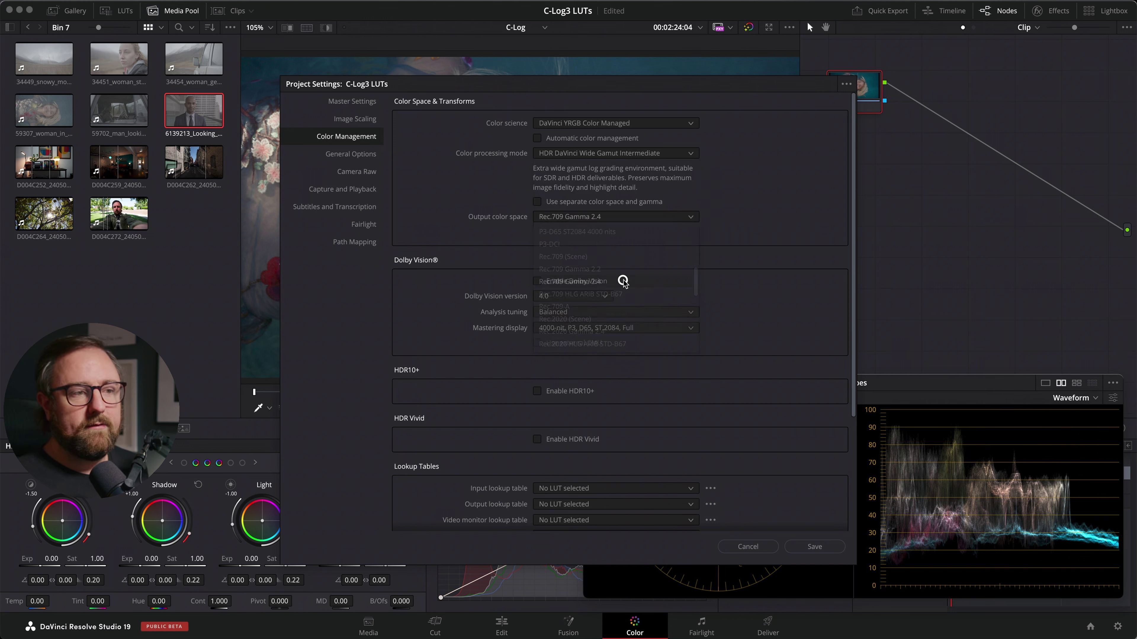
pyautogui.click(814, 547)
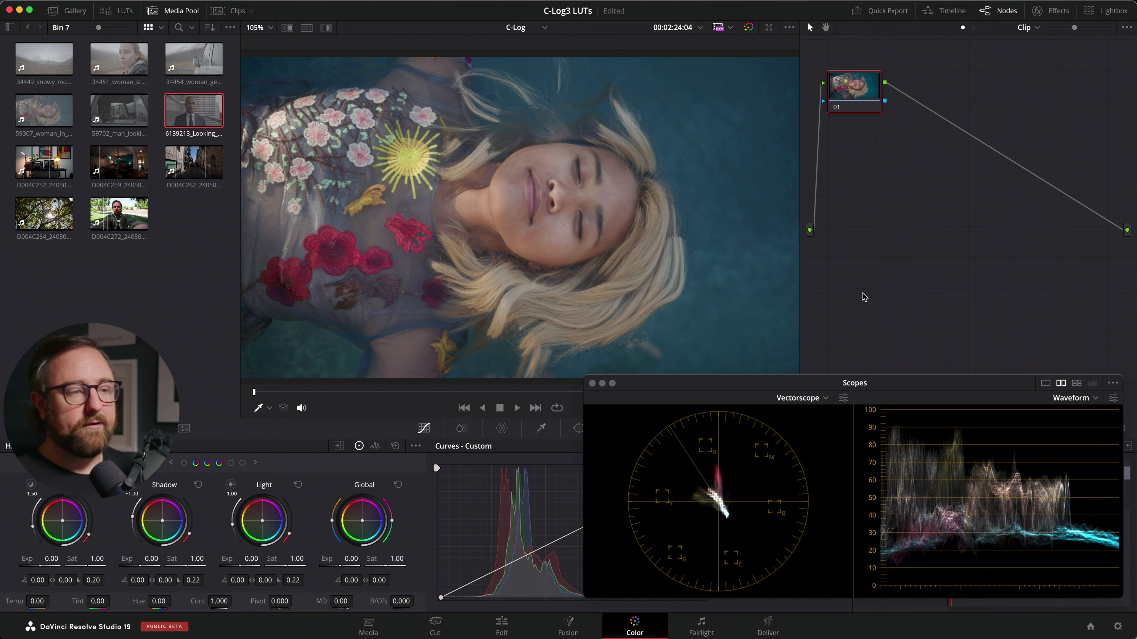
# - Try lowering the floral dress clip's global exposure to about -0.44 under the wide gamut color management
pyautogui.moveTo(863, 95); pyautogui.dragTo(889, 140)
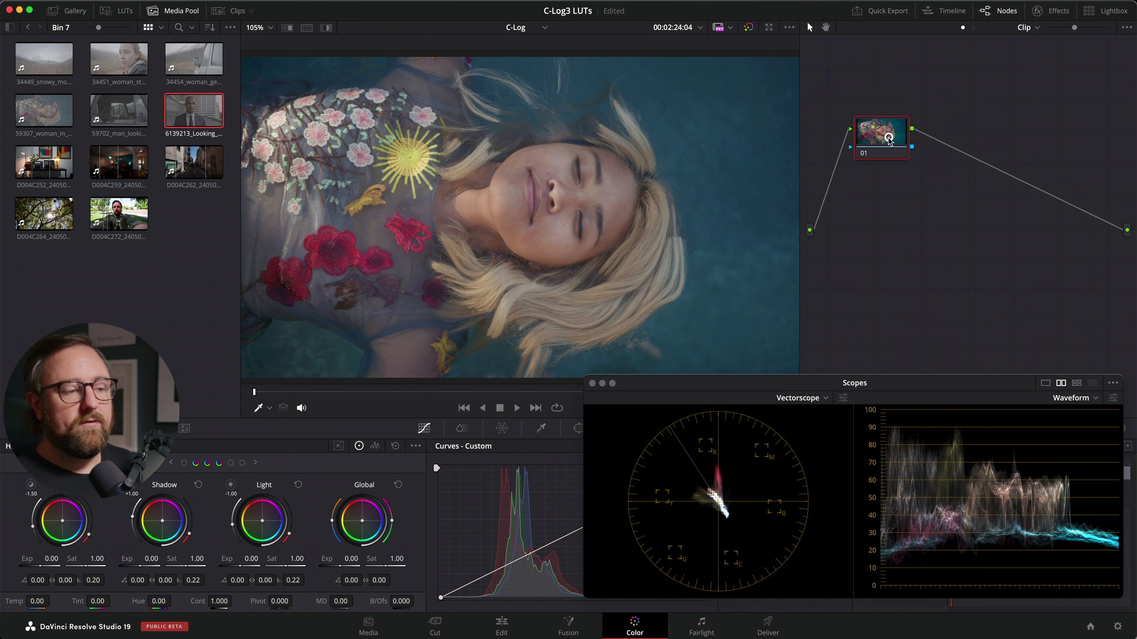
pyautogui.moveTo(342, 562); pyautogui.dragTo(237, 581)
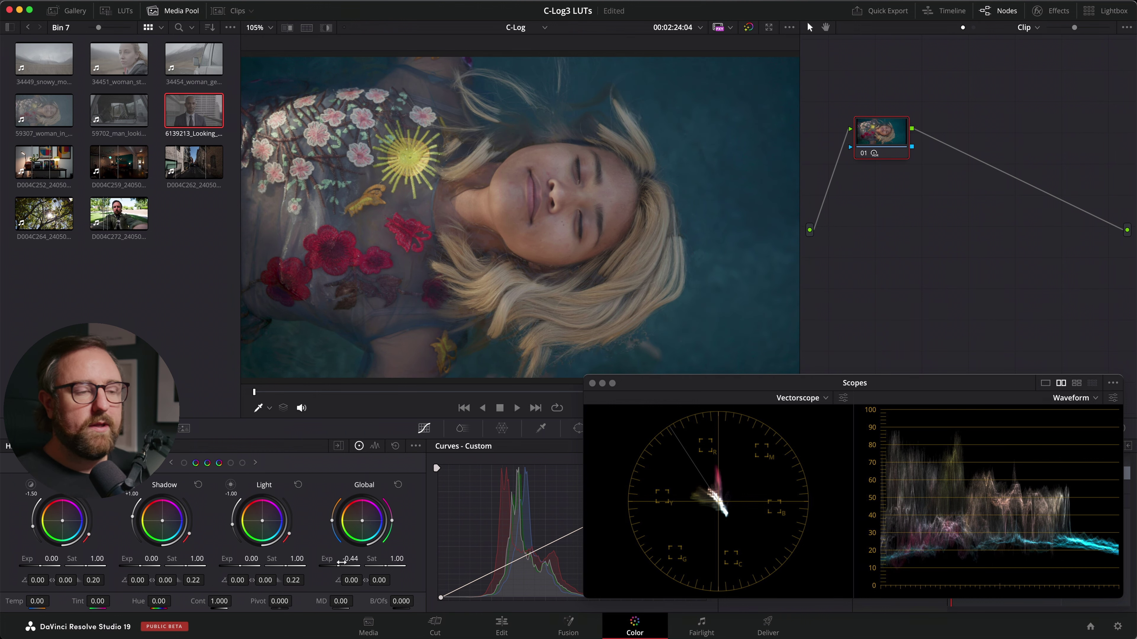
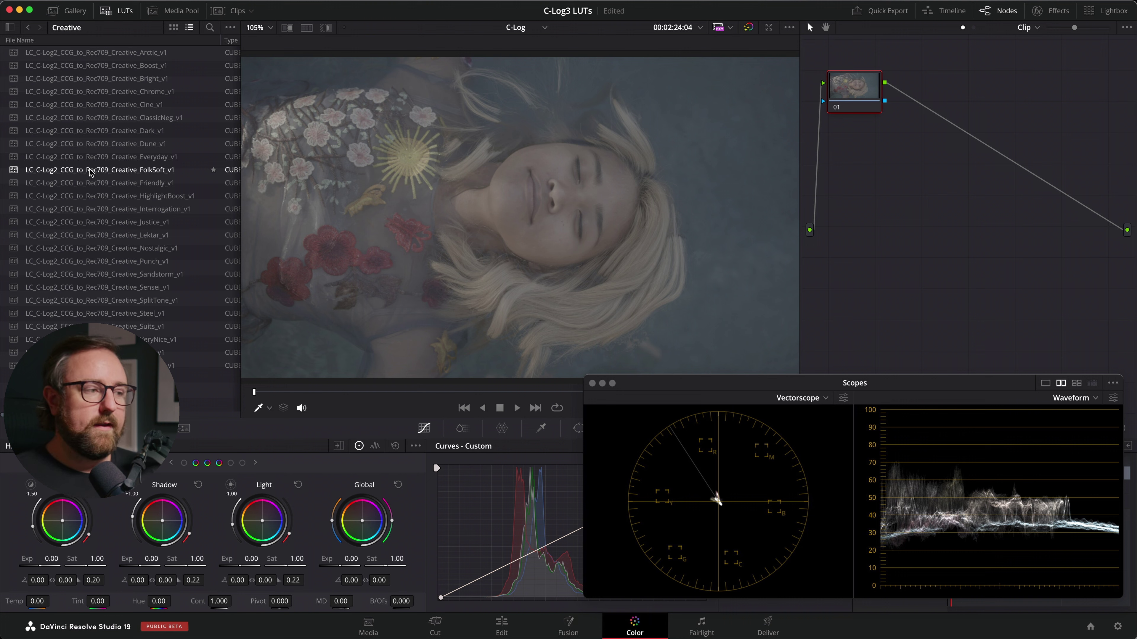
# - Apply the LC_C-Log2_CCG_to_Rec709_Creative_Sensei_v1 LUT to the floral dress clip's node and insert a serial node before it
pyautogui.doubleClick(148, 291)
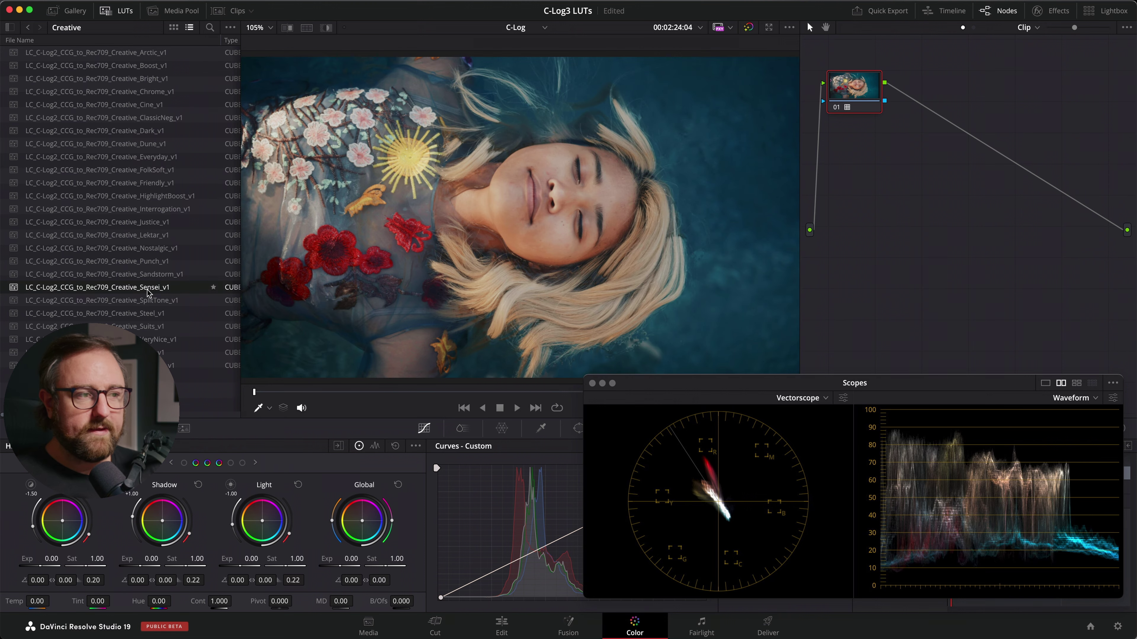
pyautogui.moveTo(843, 88); pyautogui.dragTo(946, 133)
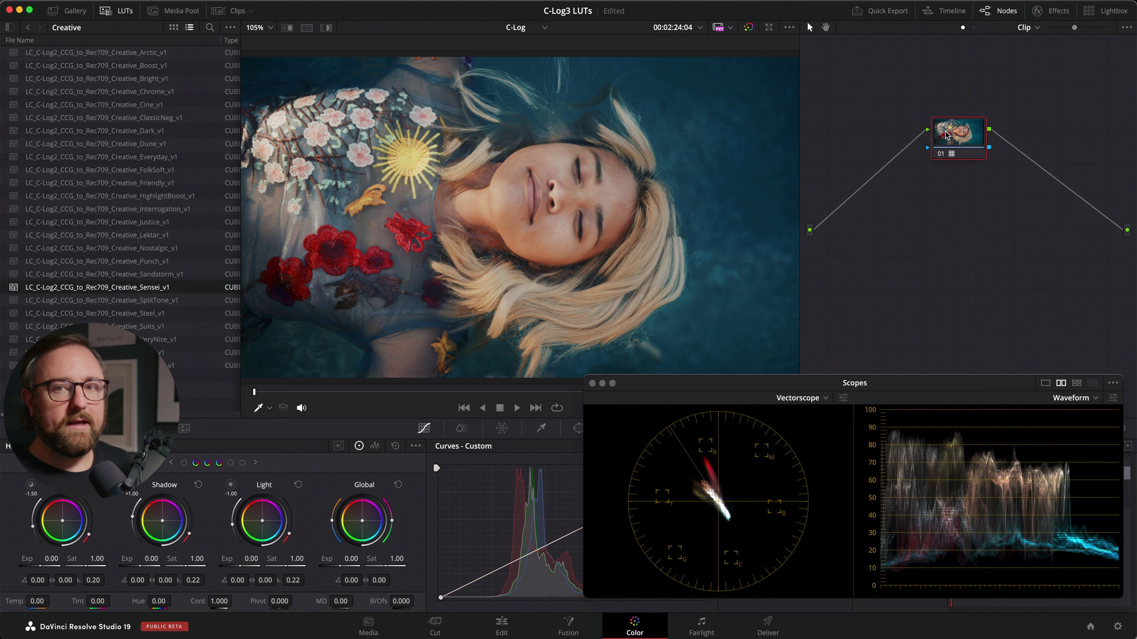
pyautogui.hotkey('shift', 's')
pyautogui.moveTo(880, 150); pyautogui.dragTo(872, 150)
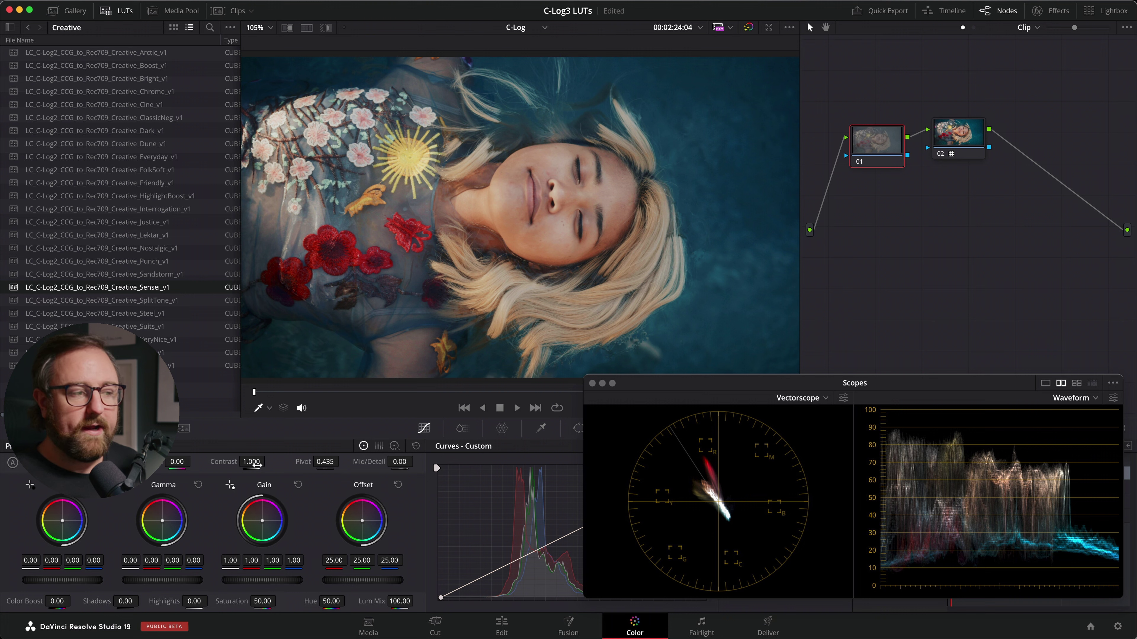
# - On the node before the LUT, set contrast 0.764, offset 17.05 and saturation 44.60, and compare it disabled and enabled
pyautogui.moveTo(255, 463); pyautogui.dragTo(193, 469)
pyautogui.moveTo(376, 583); pyautogui.dragTo(230, 595)
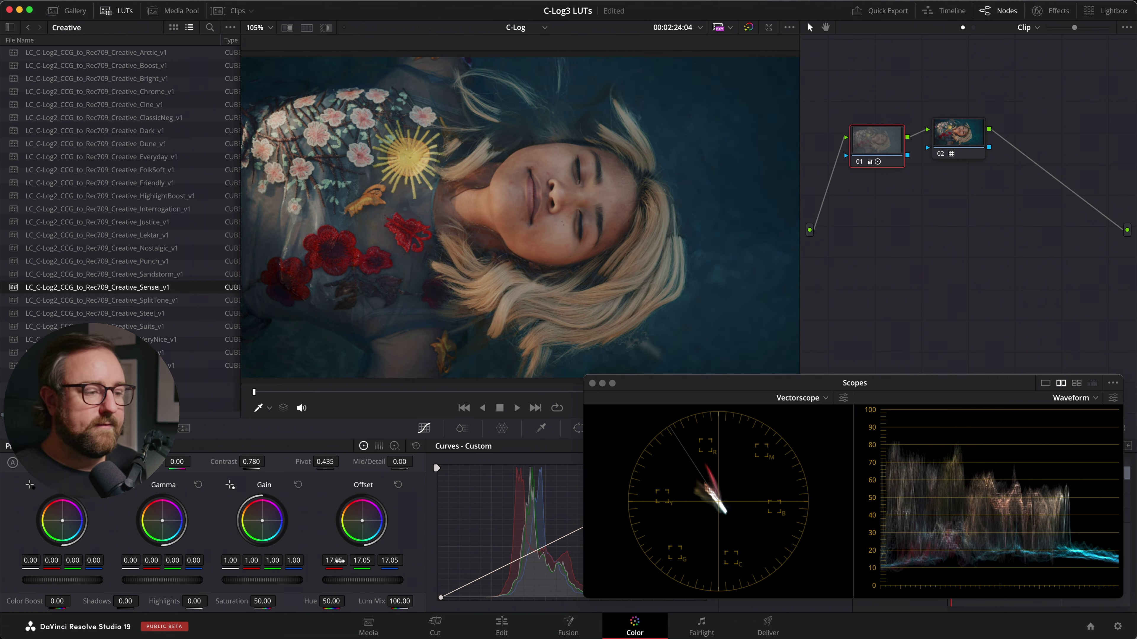
pyautogui.moveTo(258, 602); pyautogui.dragTo(243, 603)
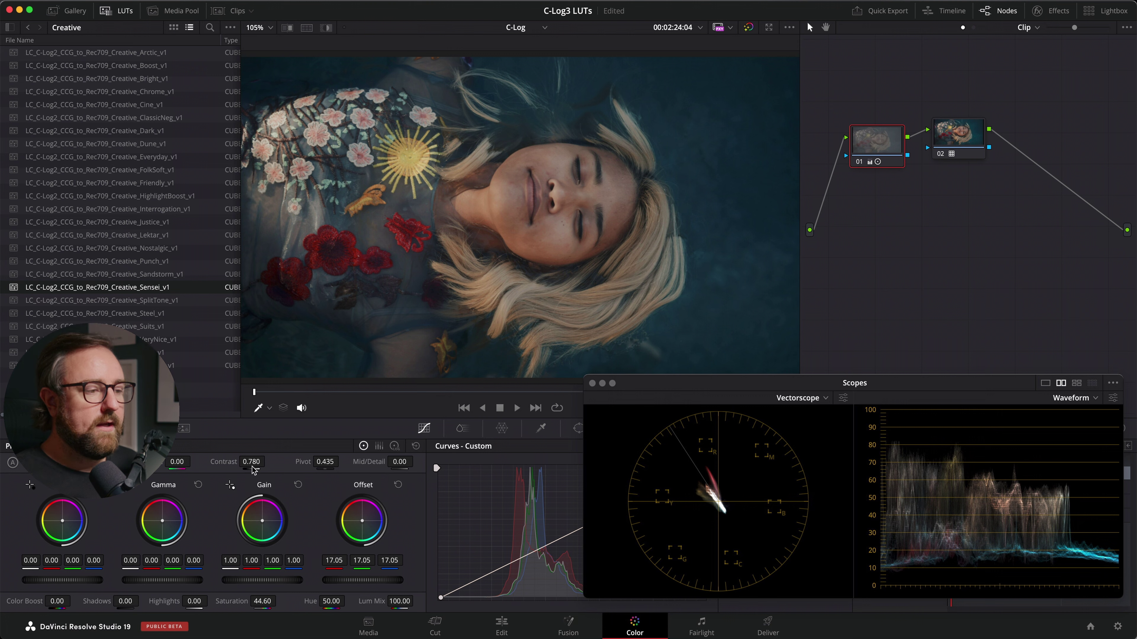
pyautogui.moveTo(251, 463); pyautogui.dragTo(252, 463)
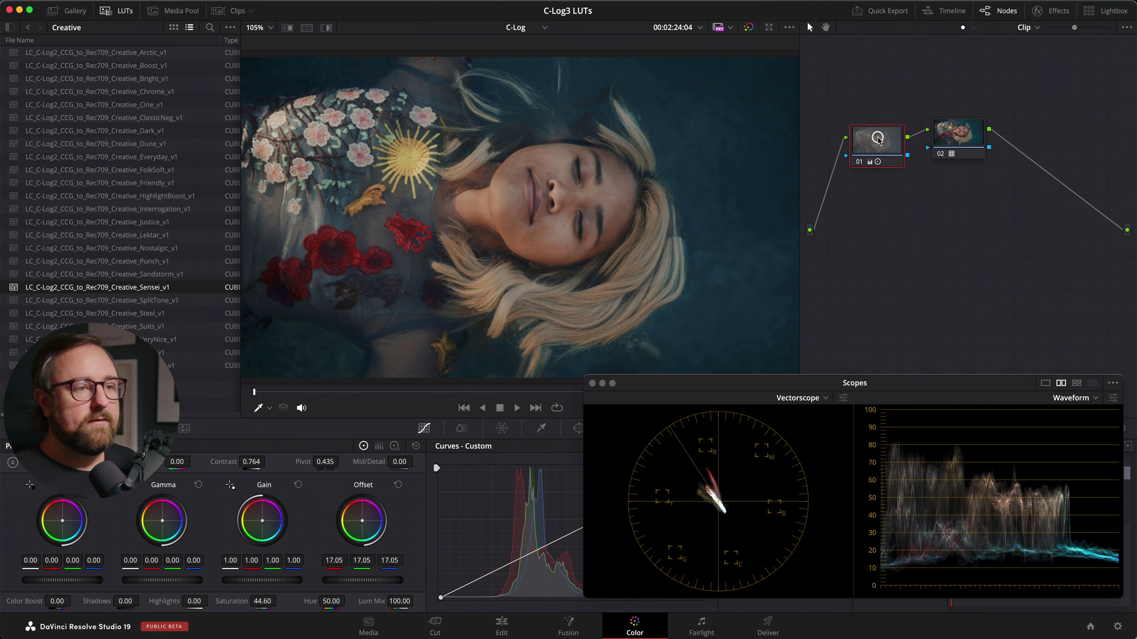
pyautogui.press('super+d')
pyautogui.press('super+d')
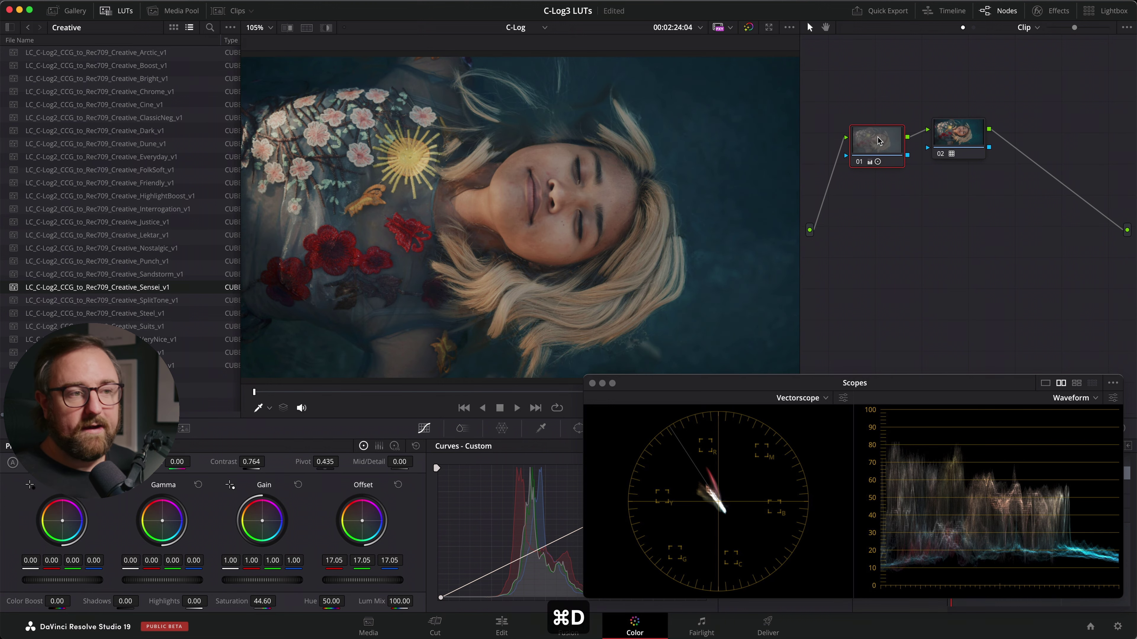
# - Add a serial node after the LUT node and raise its Gain to 1.09
pyautogui.click(967, 139)
pyautogui.hotkey('alt', 's')
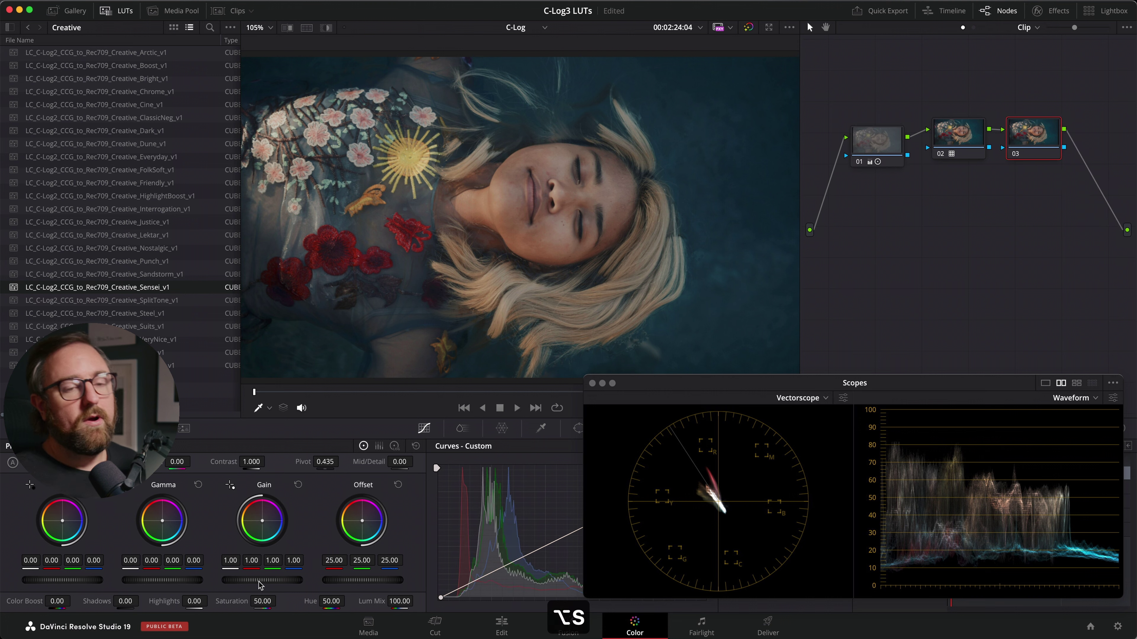
pyautogui.moveTo(259, 580); pyautogui.dragTo(291, 583)
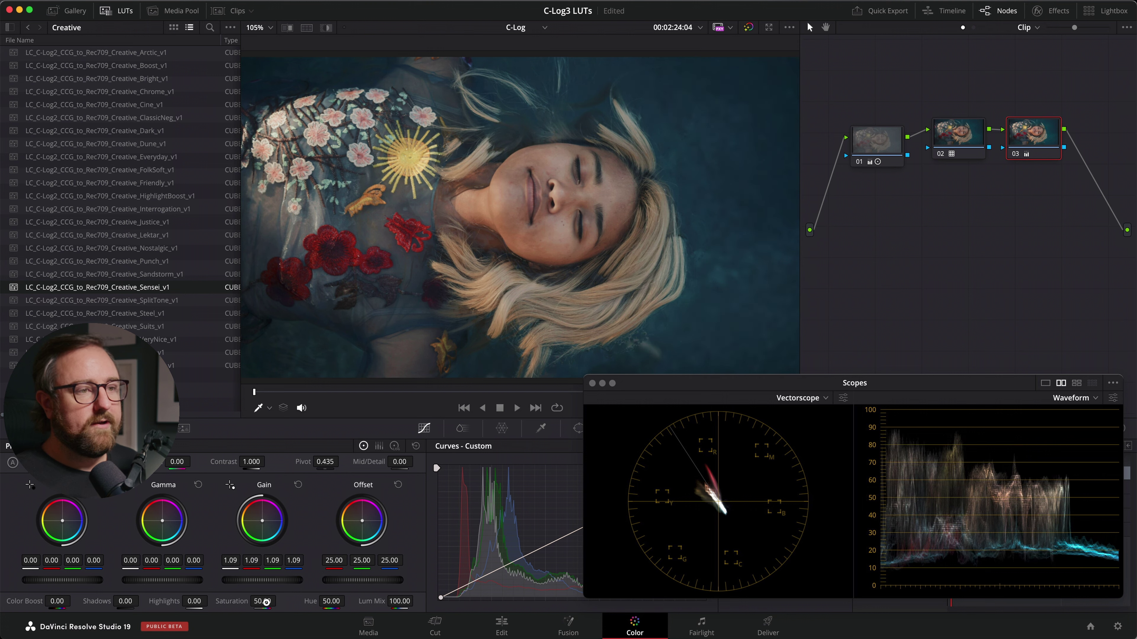
# - Audition creative LUTs such as Cine, Chrome, Dune, Everyday, Punch and Nostalgic on the middle node, ending with Lektar applied
pyautogui.click(971, 138)
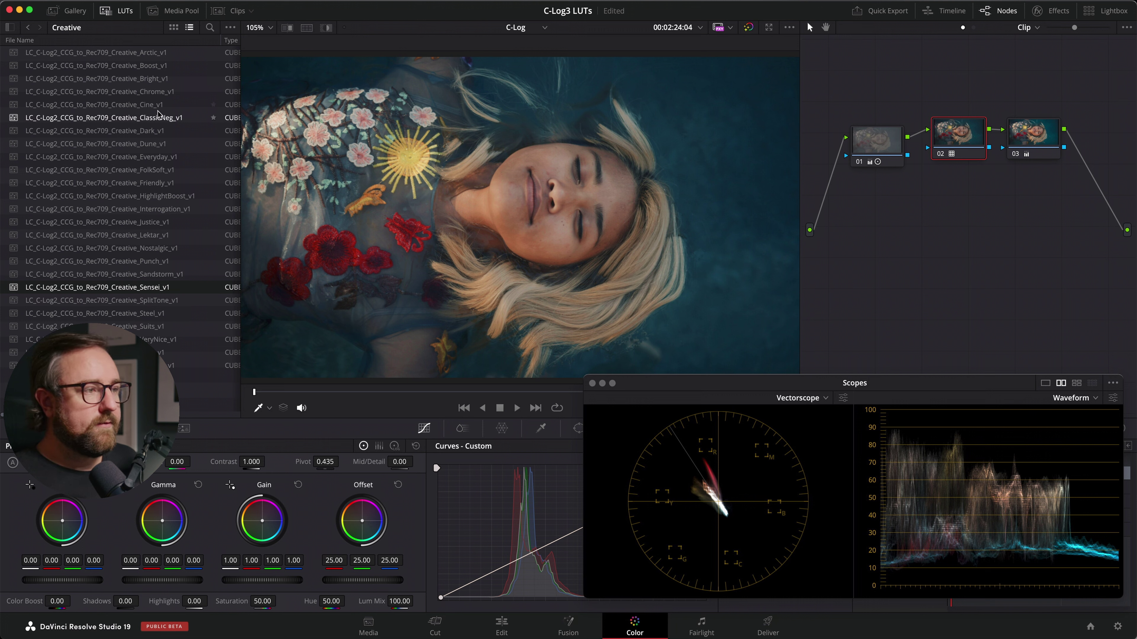
pyautogui.click(164, 103)
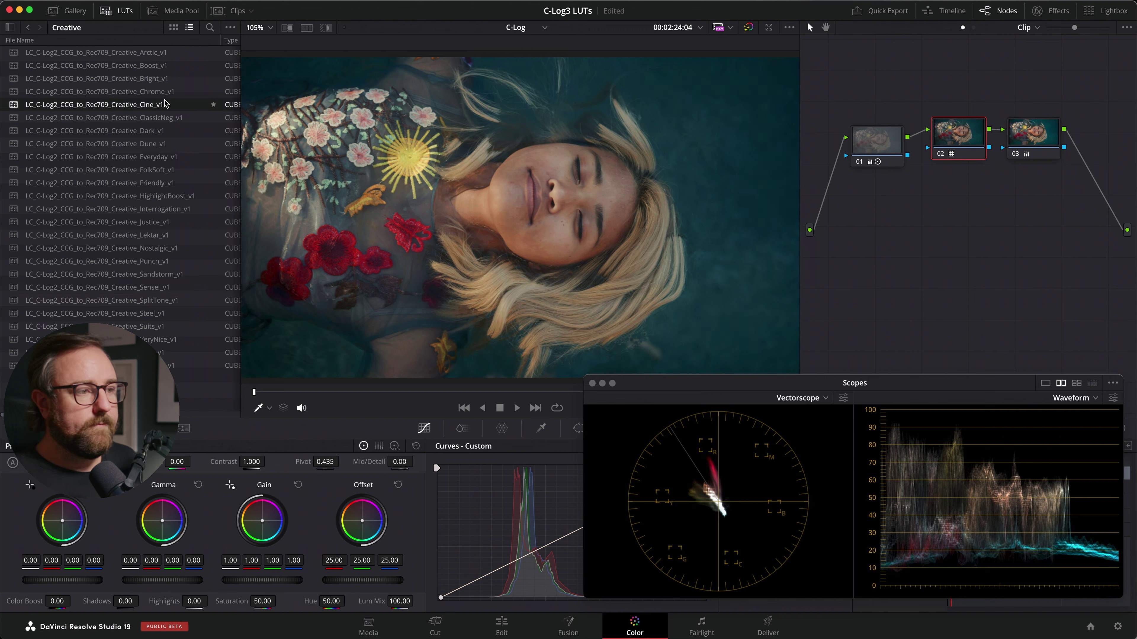
pyautogui.click(172, 91)
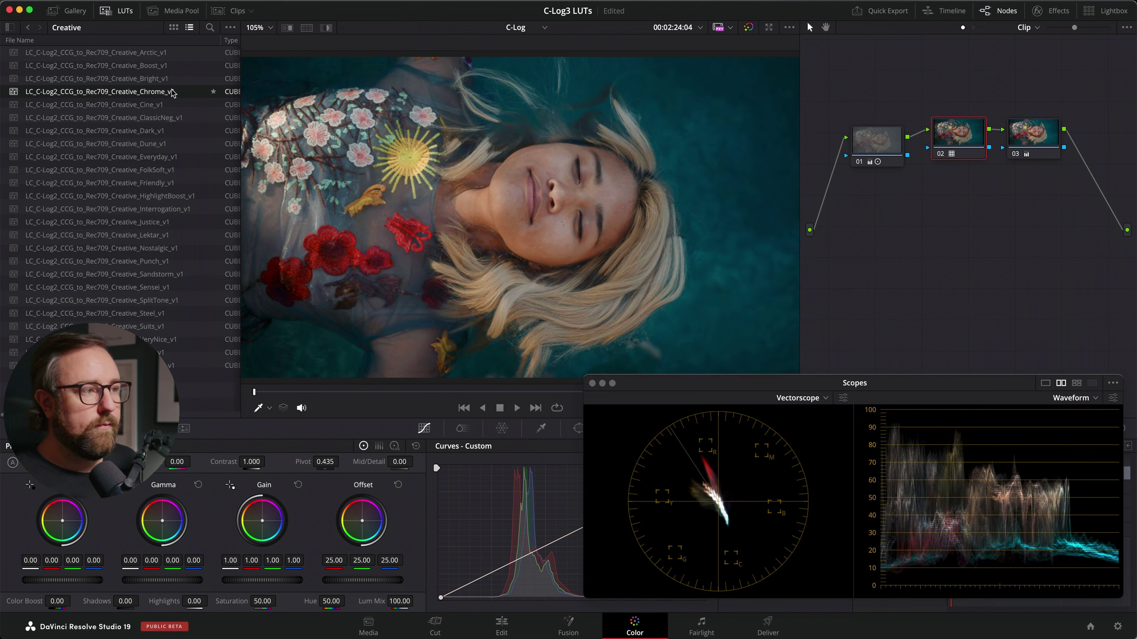
pyautogui.click(172, 118)
pyautogui.click(174, 131)
pyautogui.click(175, 144)
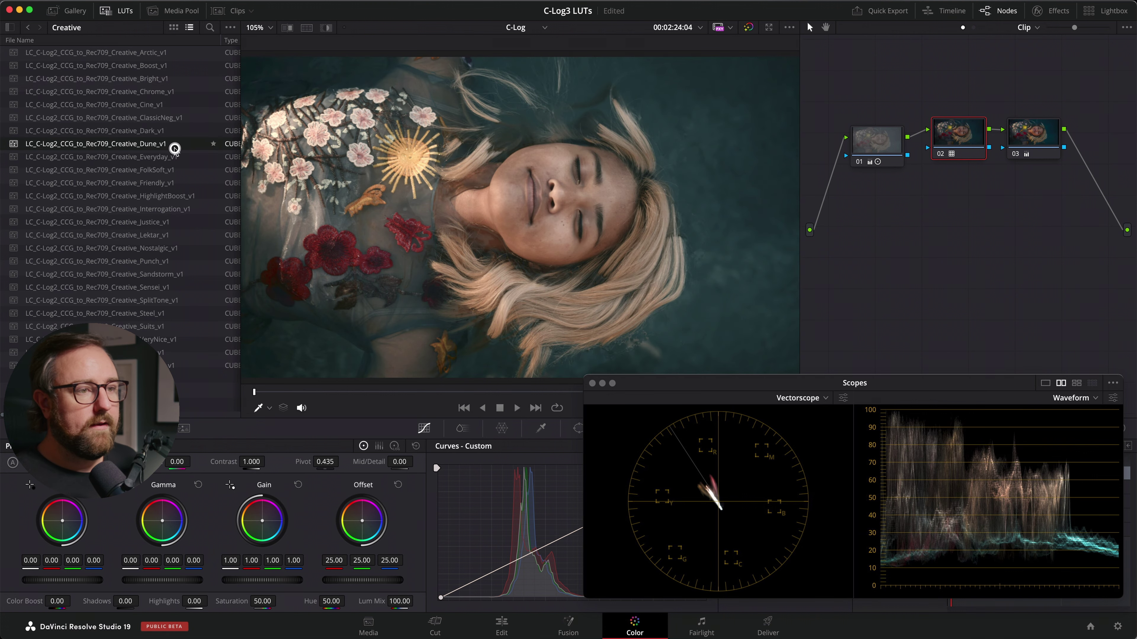
pyautogui.click(173, 156)
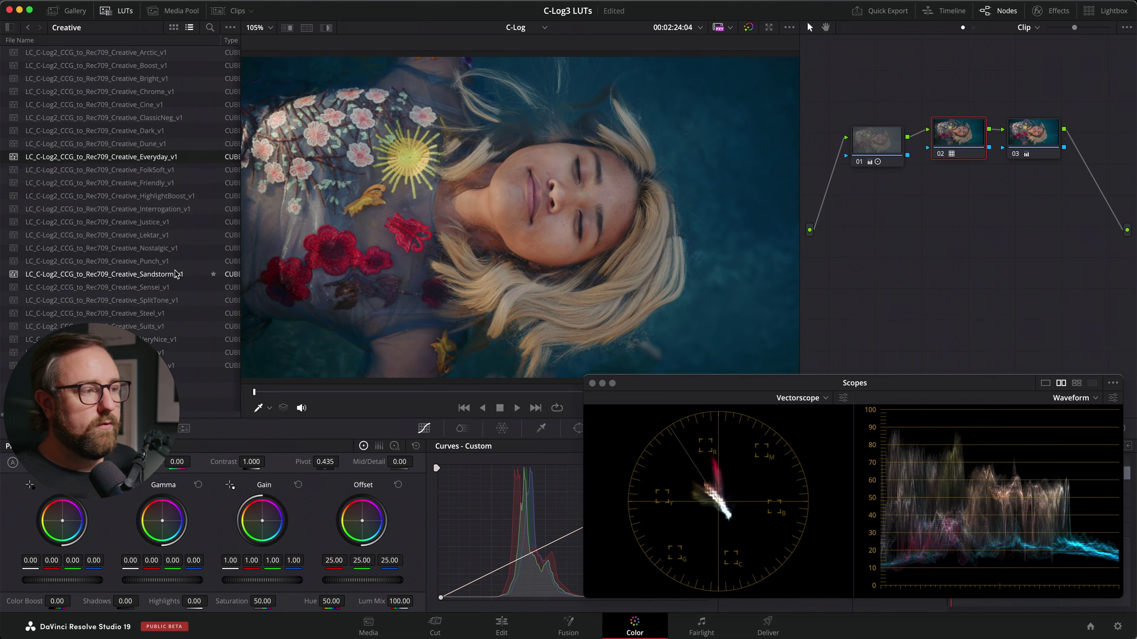
pyautogui.click(179, 261)
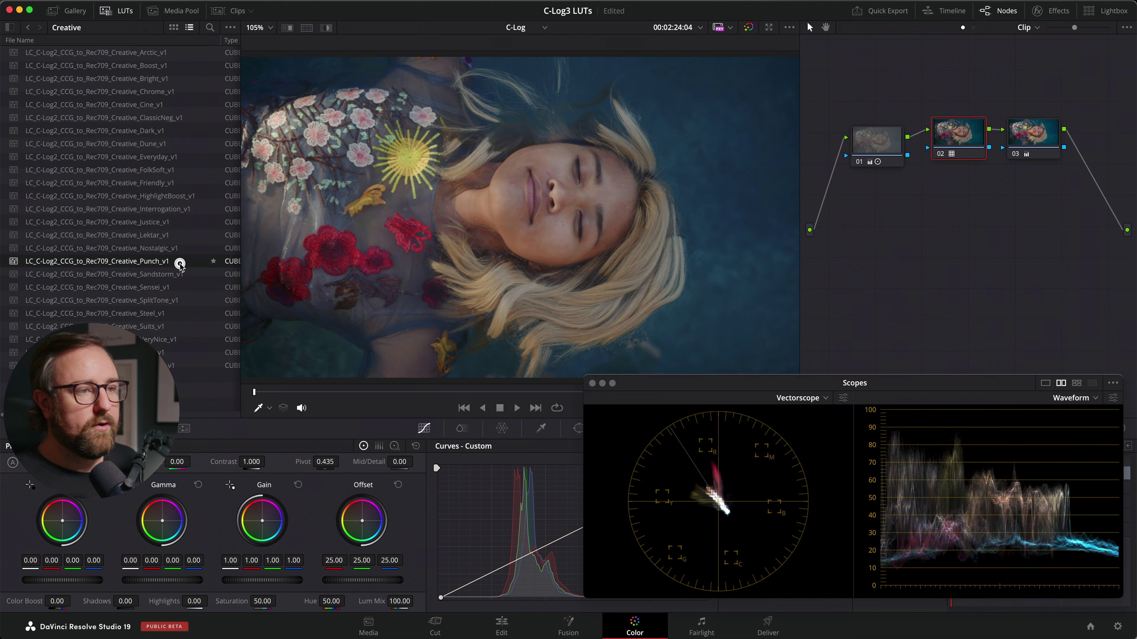
pyautogui.click(177, 249)
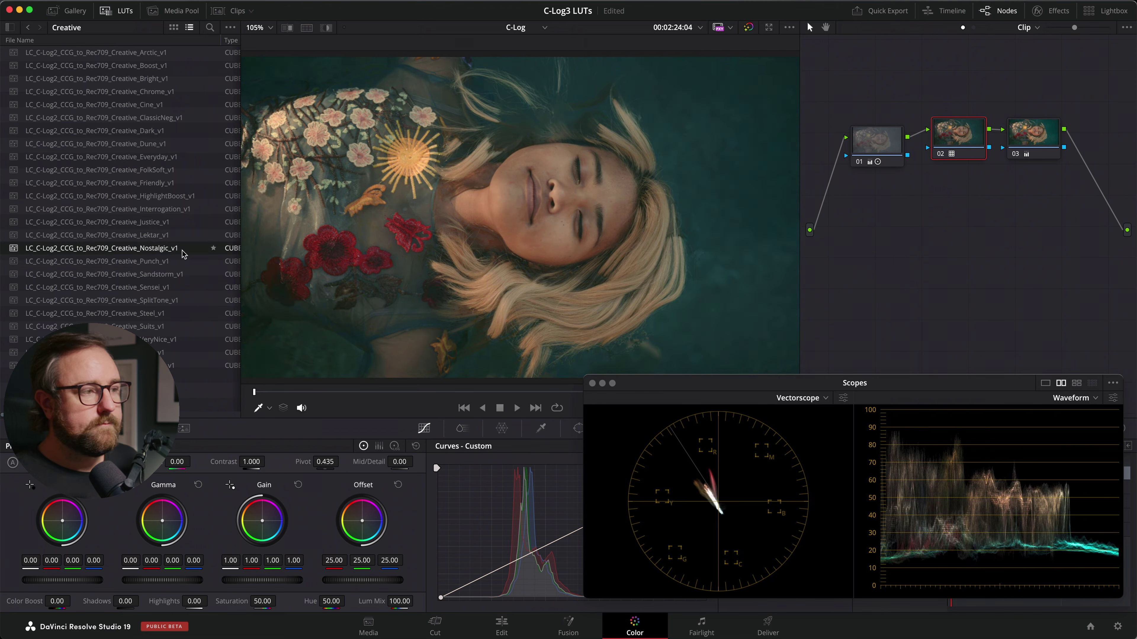
pyautogui.click(185, 236)
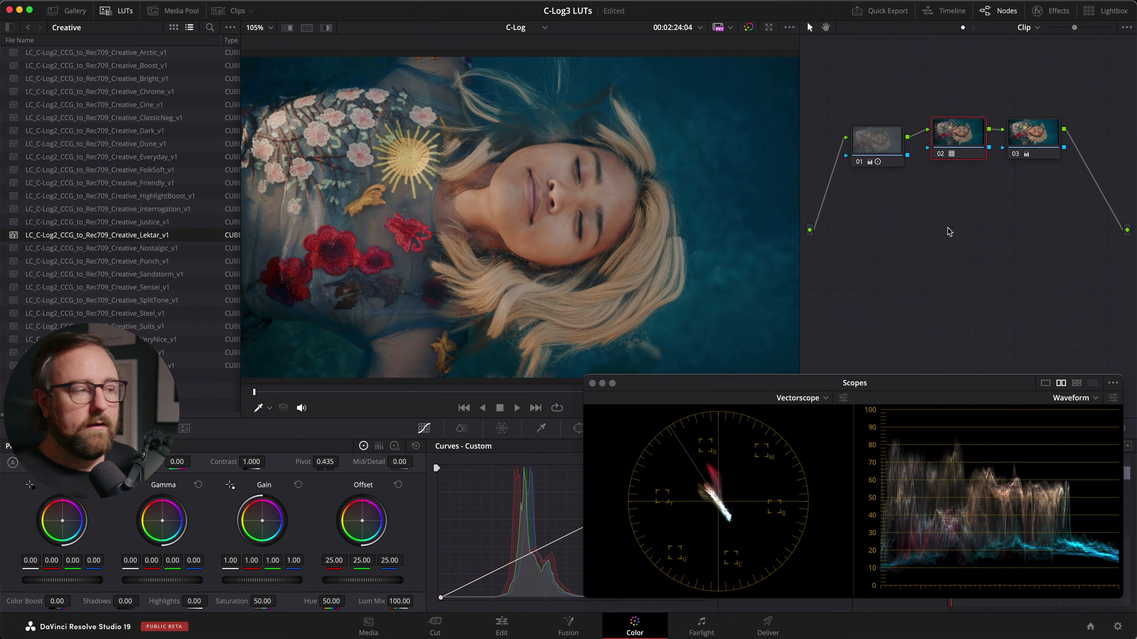
# - Select the first node, before the LUT, and lower its Offset
pyautogui.click(890, 149)
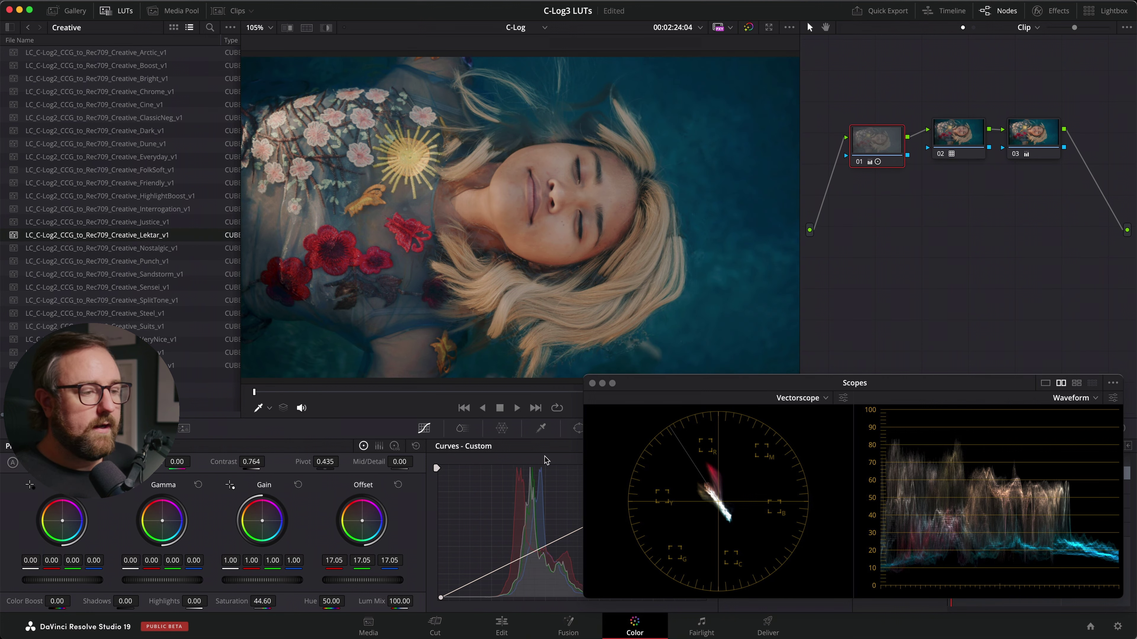
pyautogui.moveTo(366, 582); pyautogui.dragTo(339, 580)
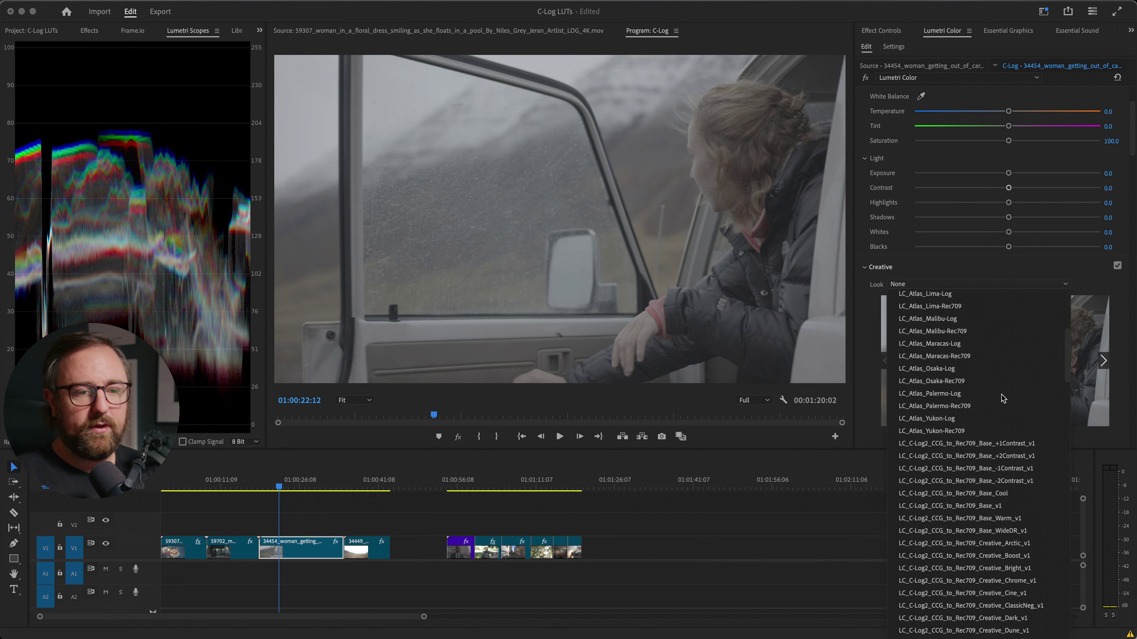
# - In Premiere Pro, apply the LC_C-Log2_CCG_to_Rec709_Creative_Everyday_v1 look to the car-door clip and set contrast -60.7, highlights -35.1, shadows 17.3 and exposure -0.3
pyautogui.scroll(-2, 1005, 397)
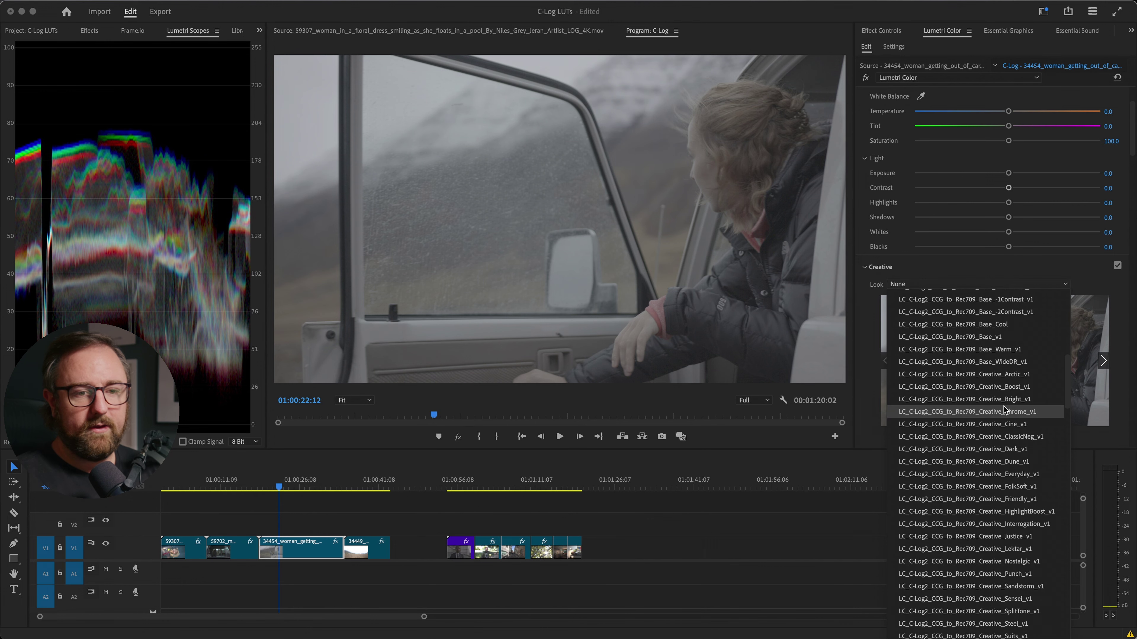
pyautogui.click(1029, 475)
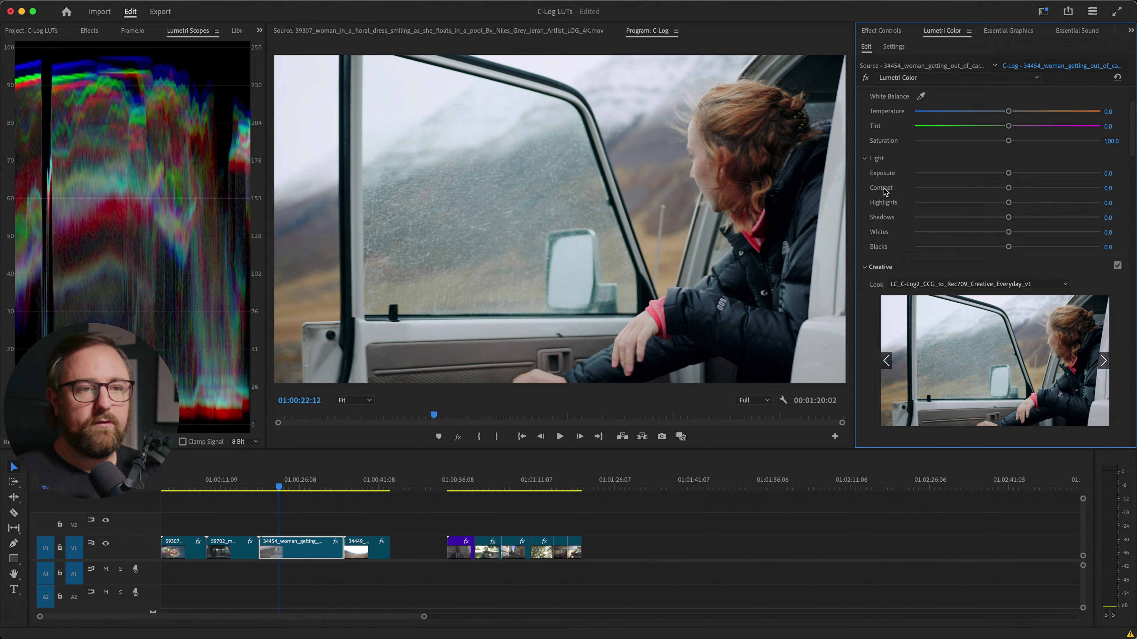
pyautogui.moveTo(1009, 190); pyautogui.dragTo(1023, 219)
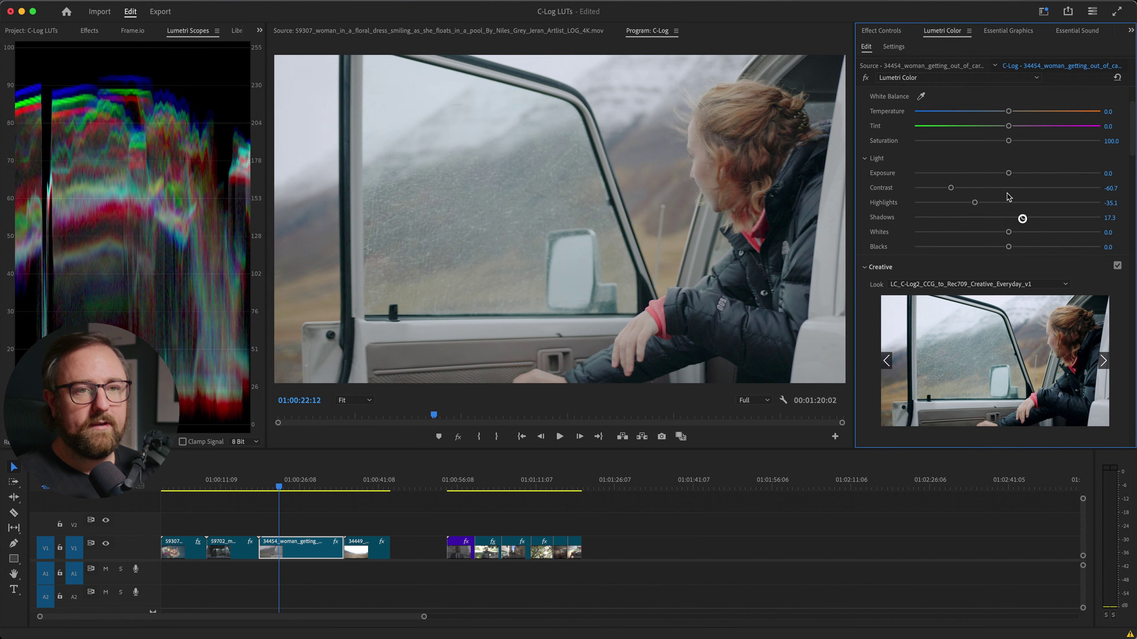
pyautogui.moveTo(1007, 174); pyautogui.dragTo(1003, 176)
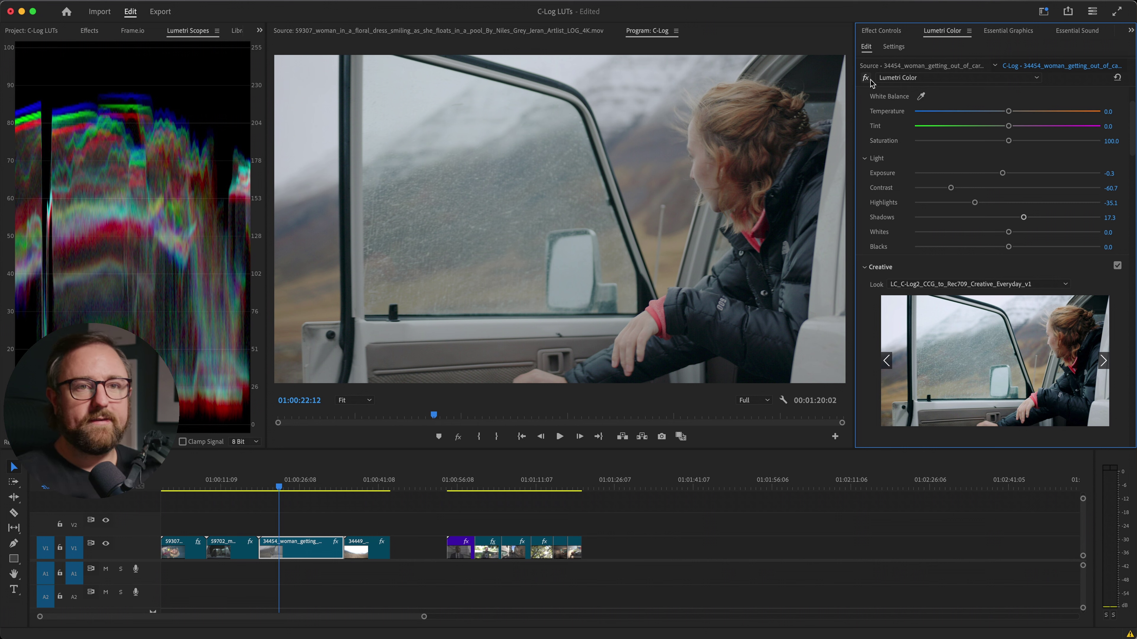
# - Compare the car-door clip with Basic Correction disabled and enabled, and review its creative look settings
pyautogui.scroll(3, 927, 126)
pyautogui.scroll(1, 922, 130)
pyautogui.click(1117, 98)
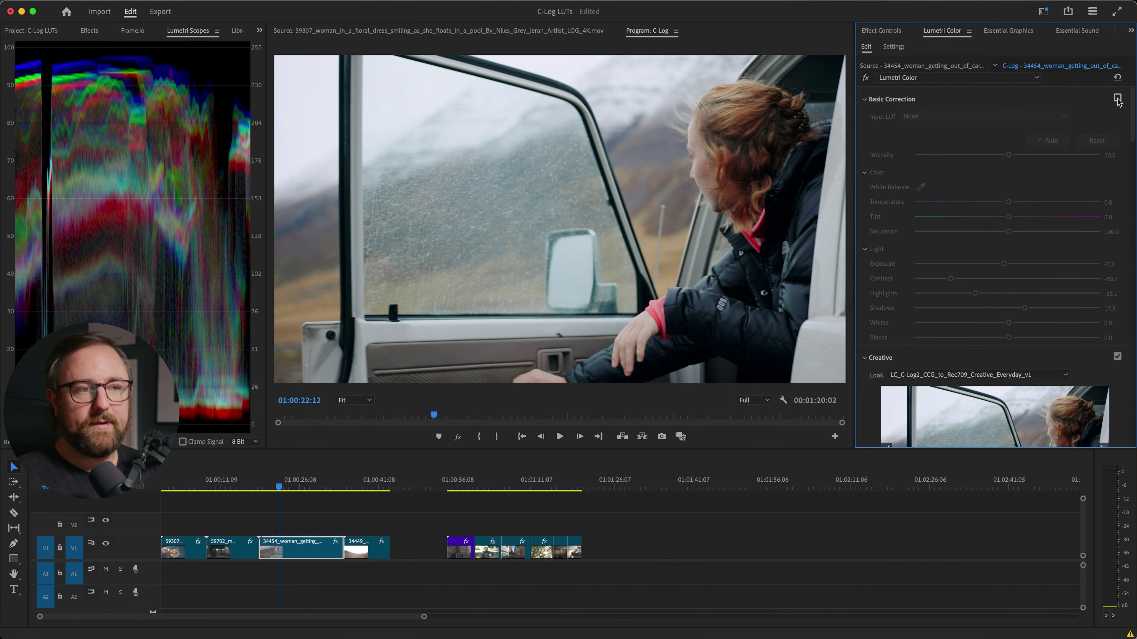
pyautogui.click(1116, 97)
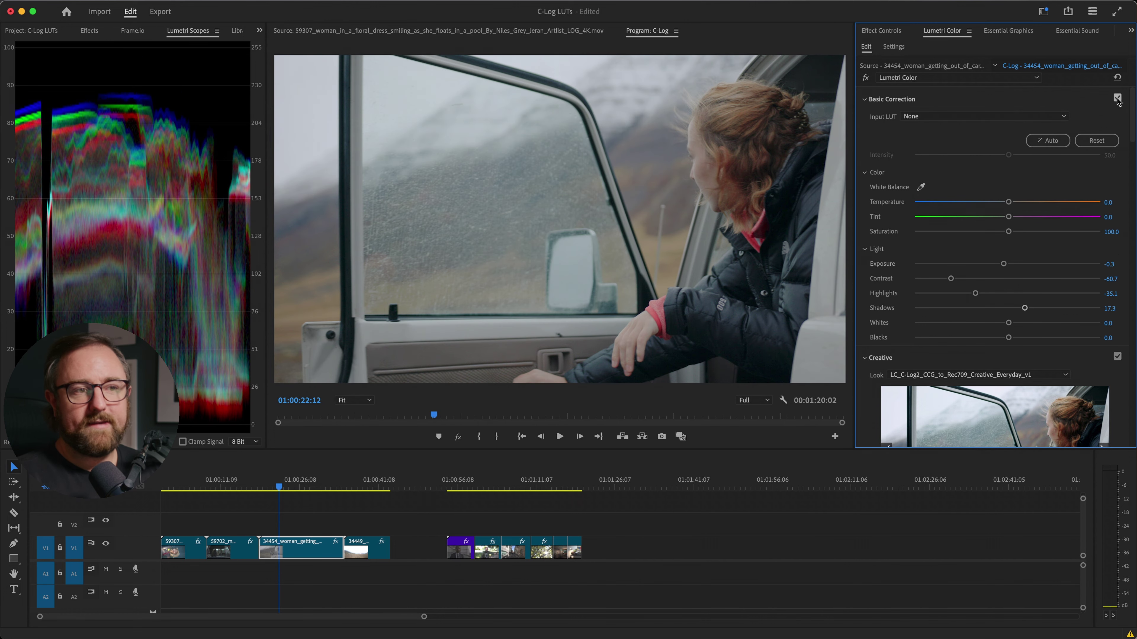
pyautogui.scroll(-6, 972, 344)
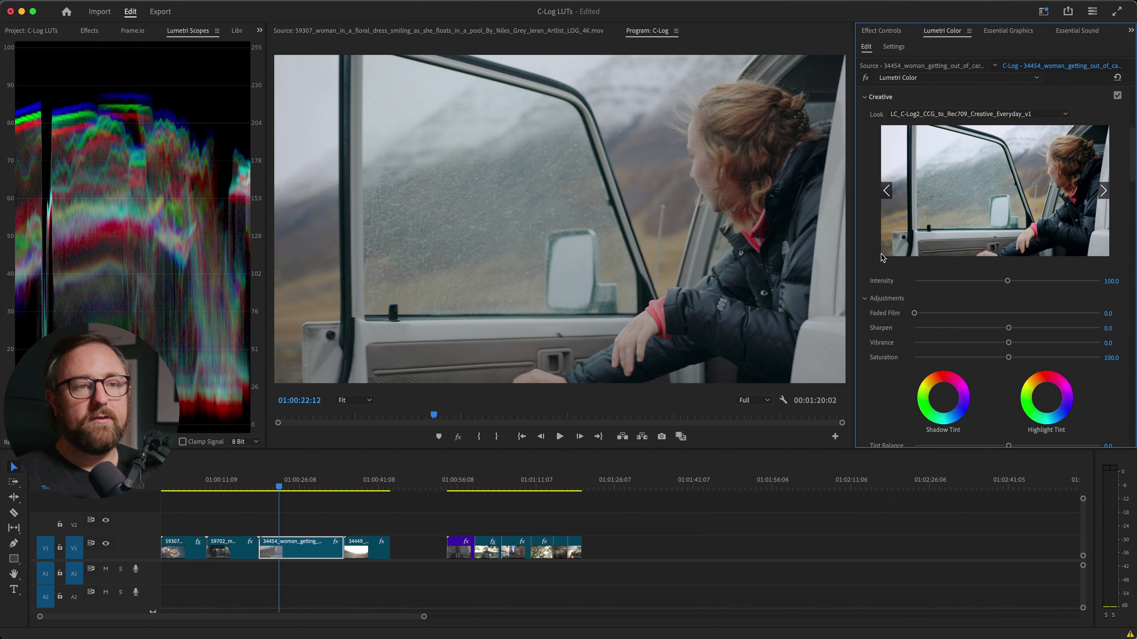
pyautogui.scroll(2, 861, 233)
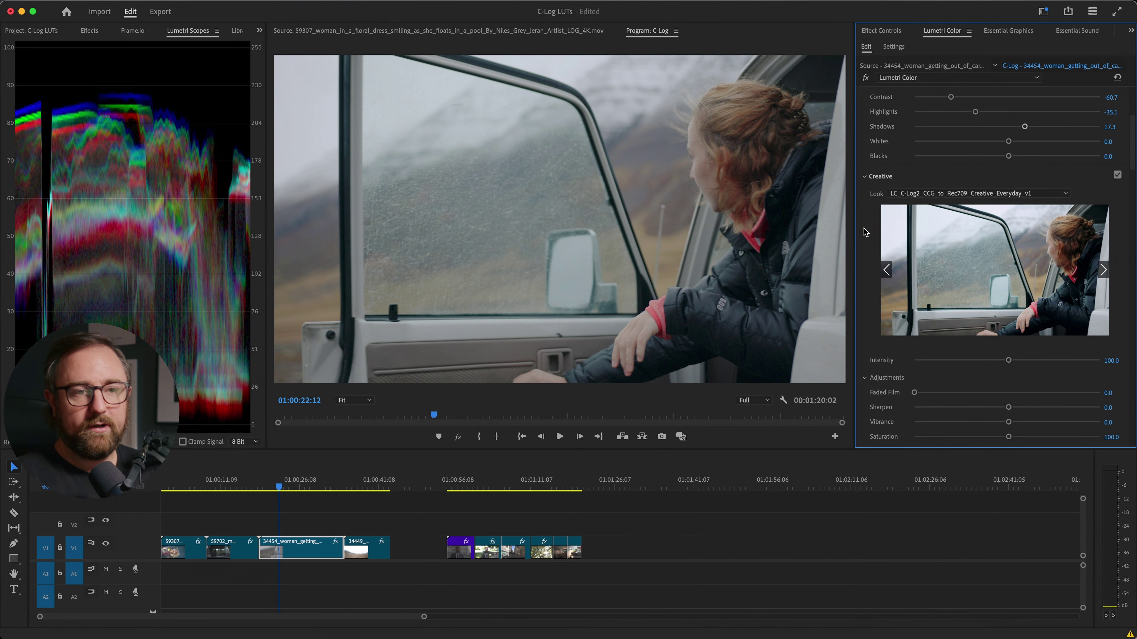
pyautogui.scroll(5, 865, 233)
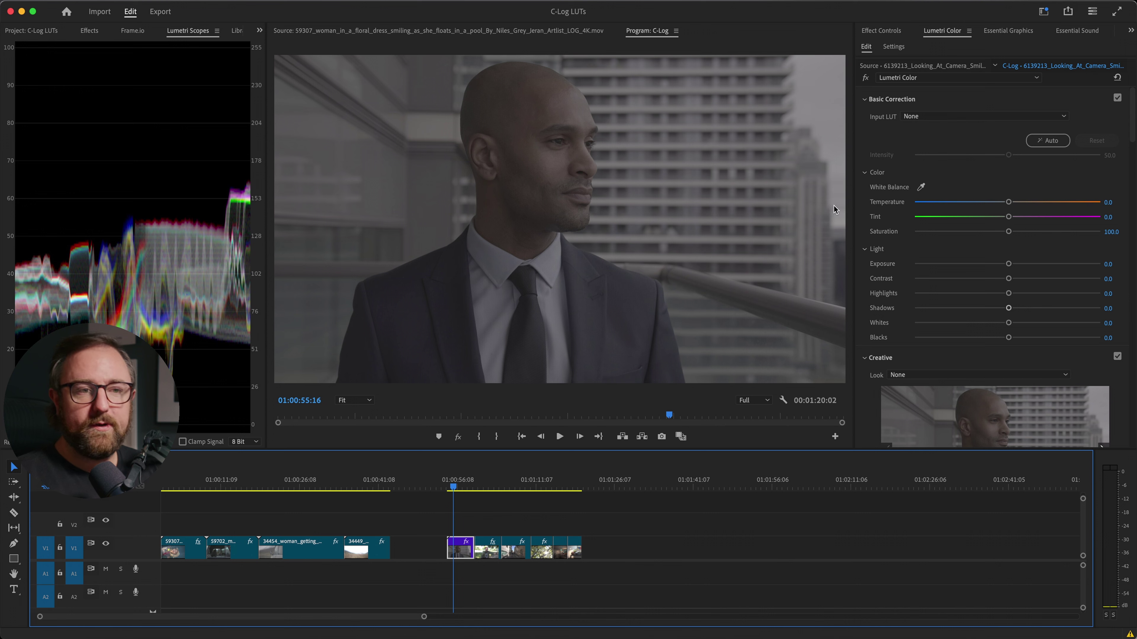
# - Apply the LC_C-Log3_CCG_to_Rec709_Creative_Chrome_v1 look to the suited man's clip and set saturation 79.8 and exposure 0.1
pyautogui.scroll(-5, 905, 290)
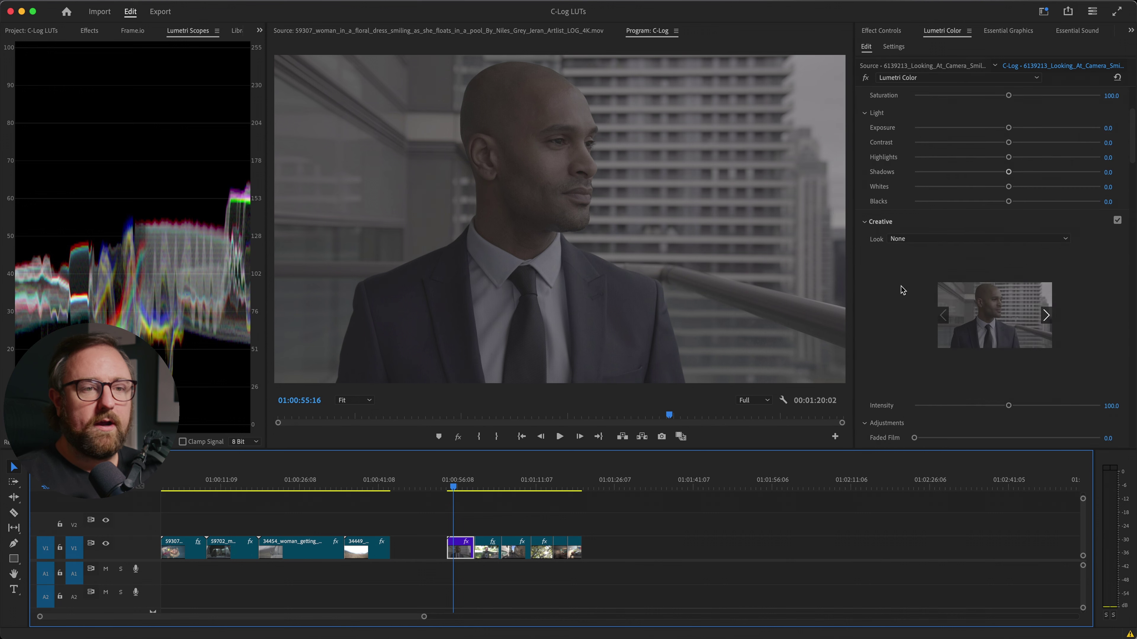
pyautogui.click(910, 238)
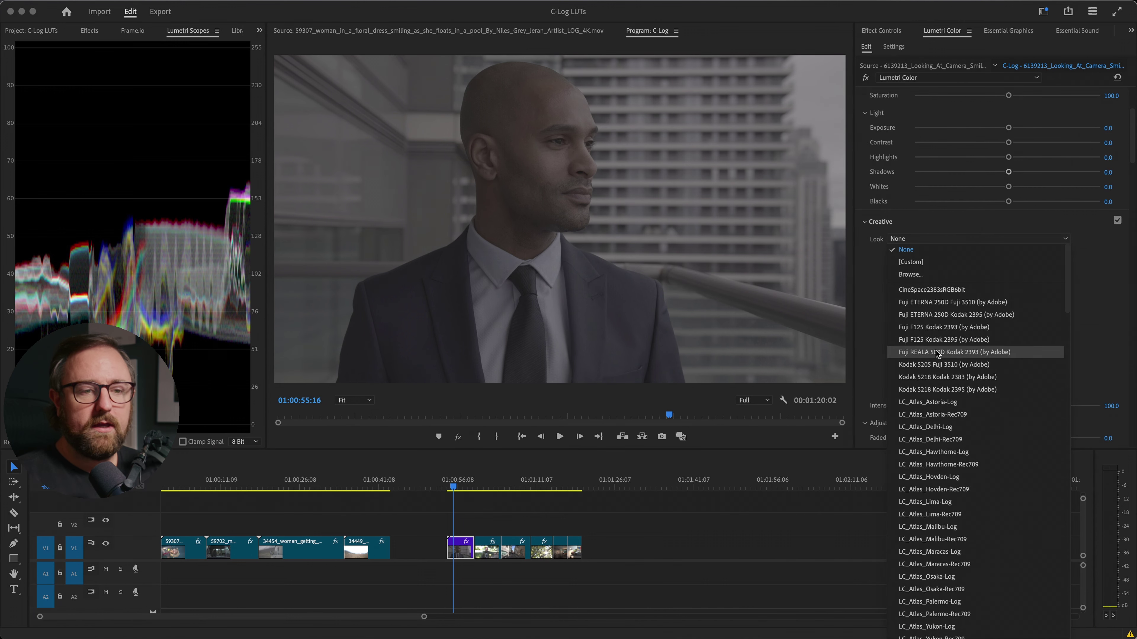
pyautogui.scroll(-5, 936, 351)
pyautogui.scroll(-15, 937, 353)
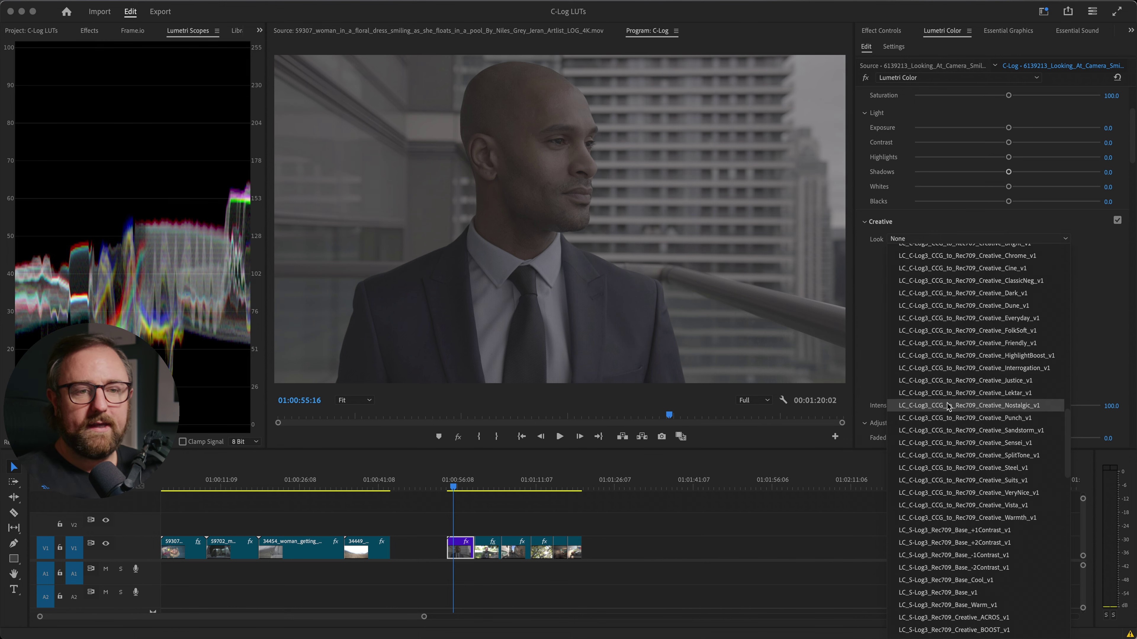
pyautogui.scroll(1, 937, 373)
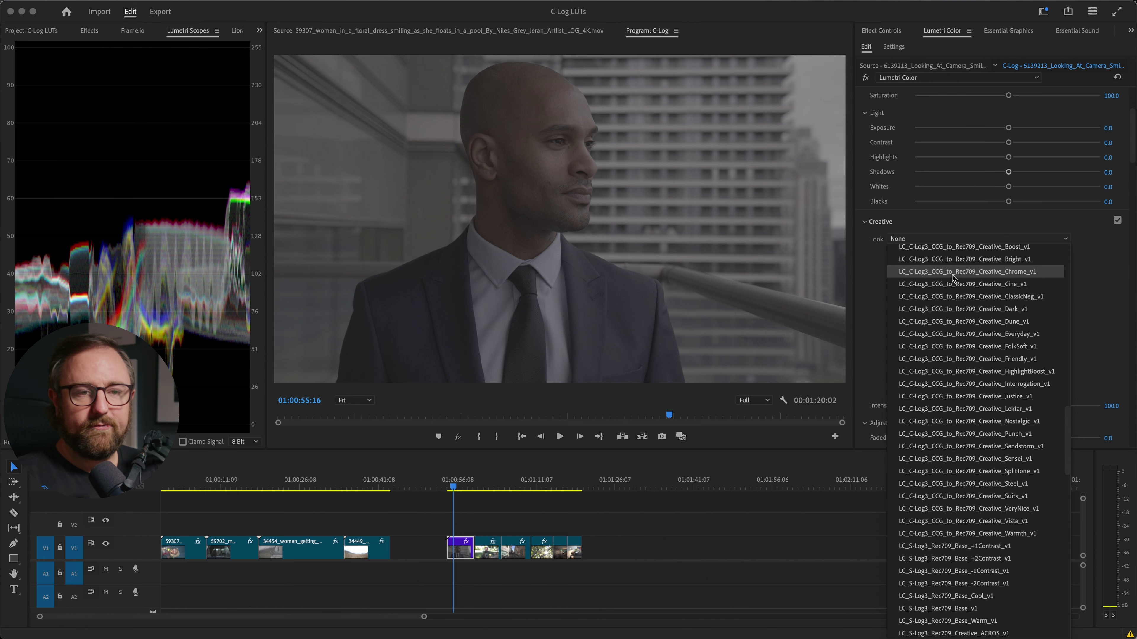
pyautogui.click(978, 272)
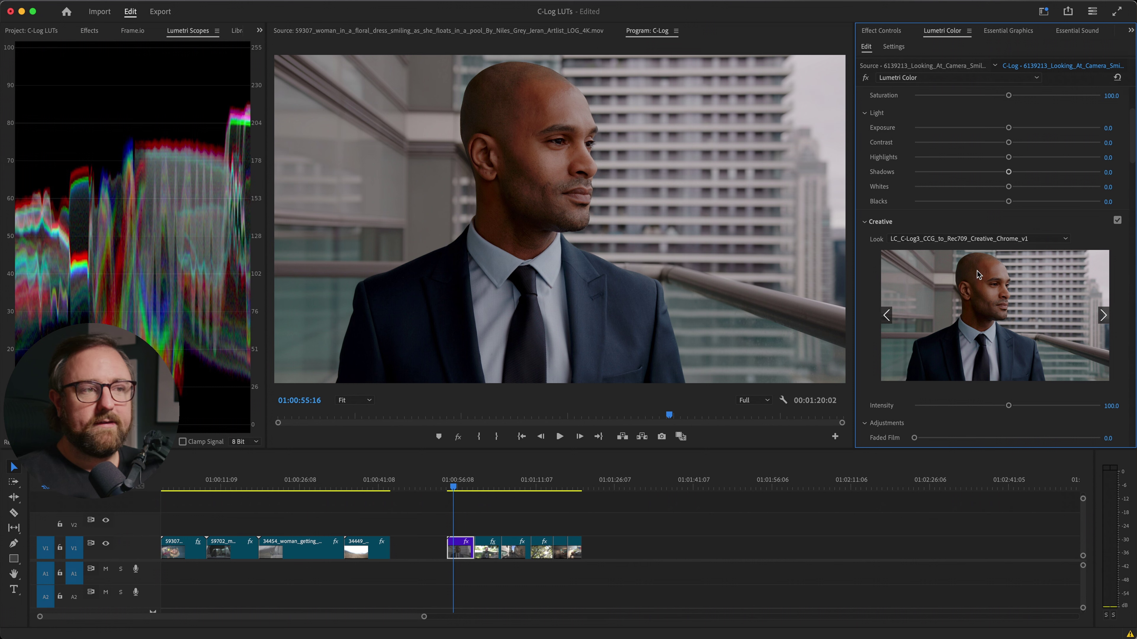
pyautogui.scroll(4, 889, 162)
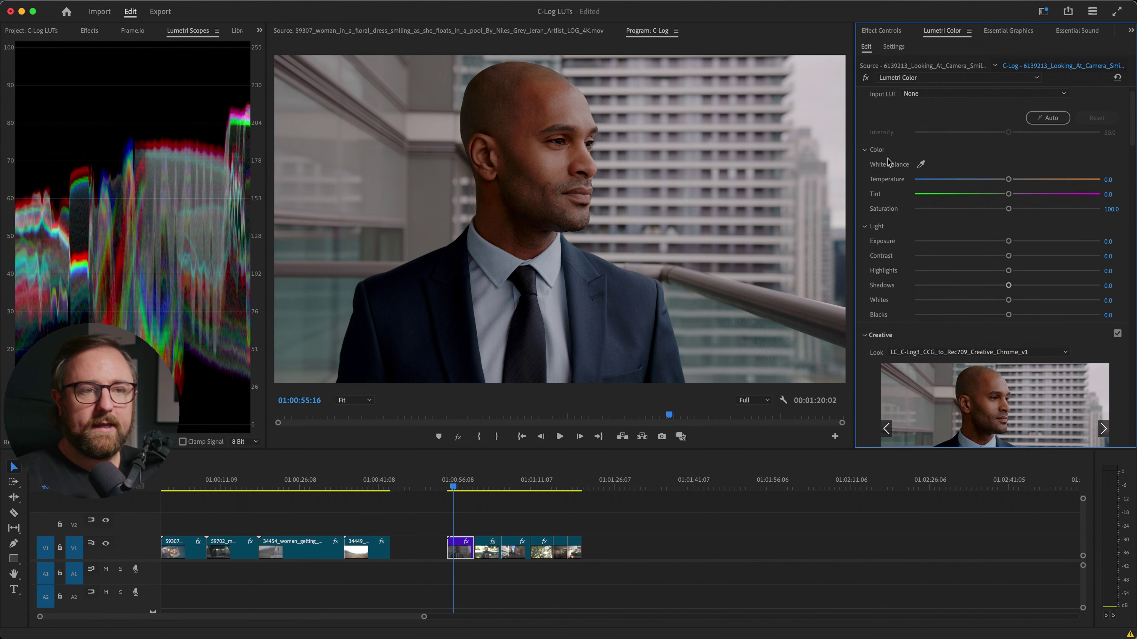
pyautogui.moveTo(1008, 209); pyautogui.dragTo(1010, 242)
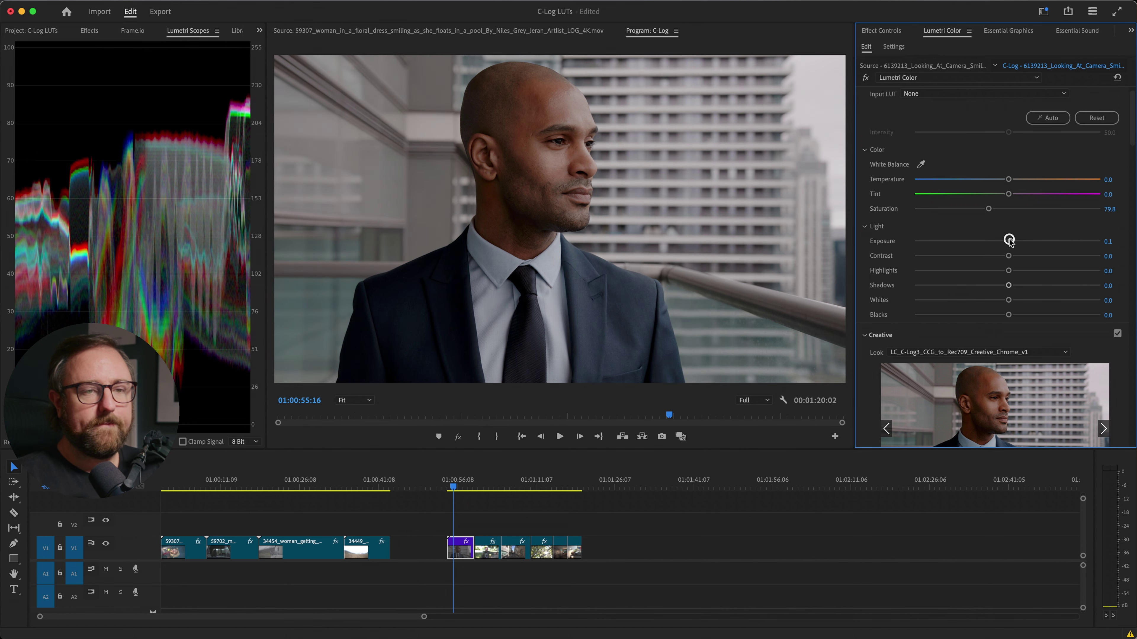
# - Browse the creative look previews for the suited man's clip and apply LC_C-Log3_CCG_to_Rec709_Creative_Arctic_v1
pyautogui.scroll(-1, 918, 280)
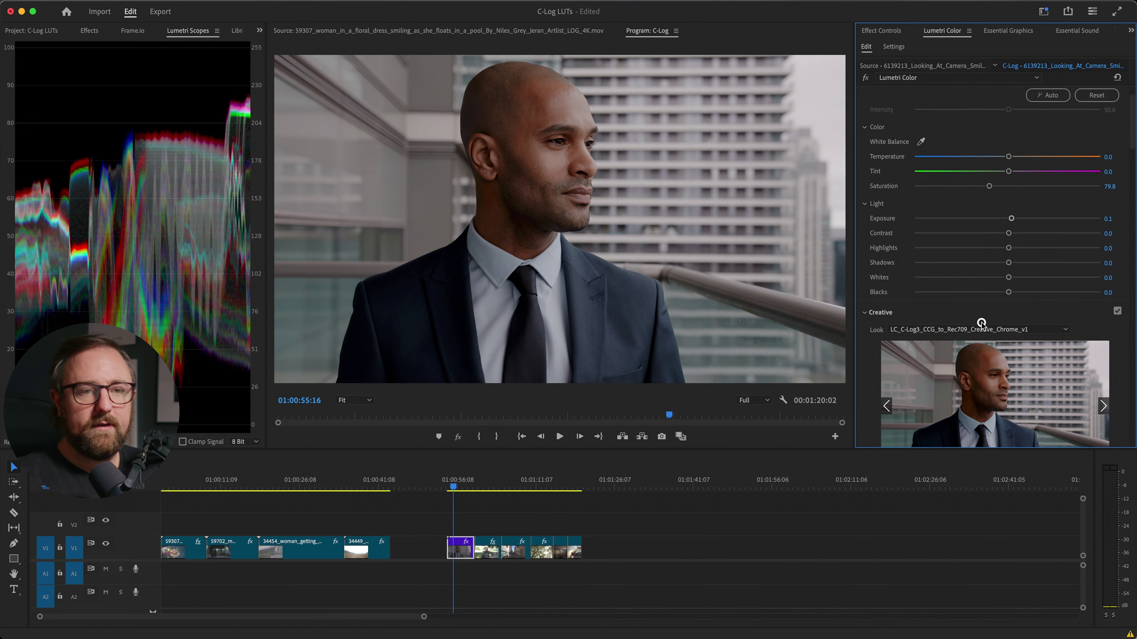
pyautogui.scroll(-5, 987, 321)
pyautogui.click(1103, 293)
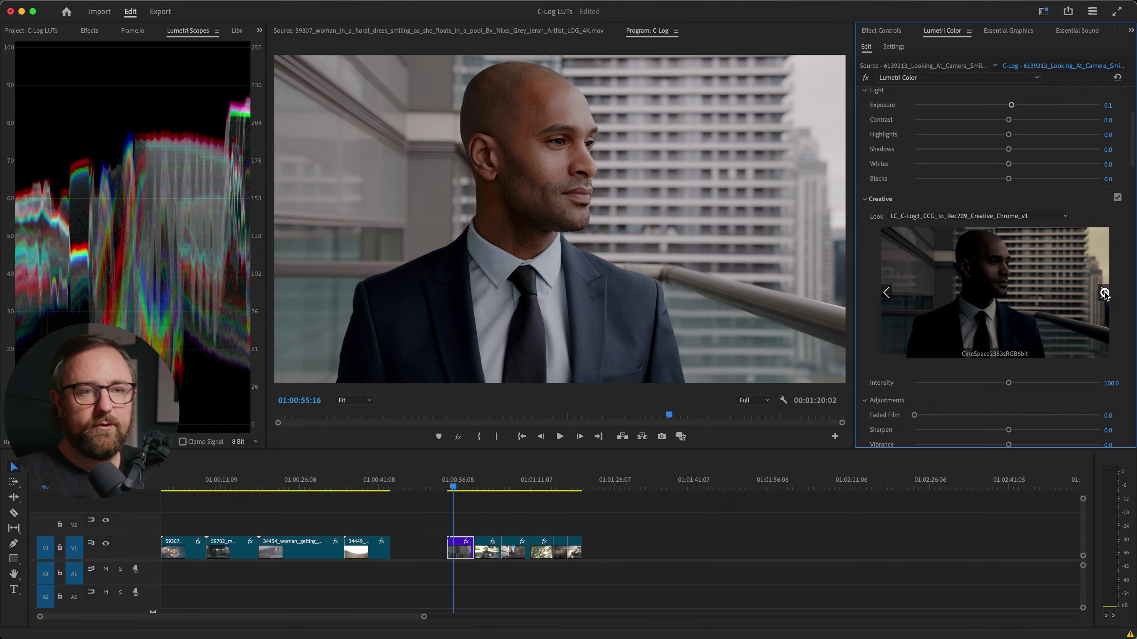
pyautogui.click(1104, 294)
pyautogui.click(1103, 293)
pyautogui.click(1104, 294)
pyautogui.click(1104, 293)
pyautogui.click(1103, 294)
pyautogui.click(1104, 294)
pyautogui.click(1104, 293)
pyautogui.click(1104, 293)
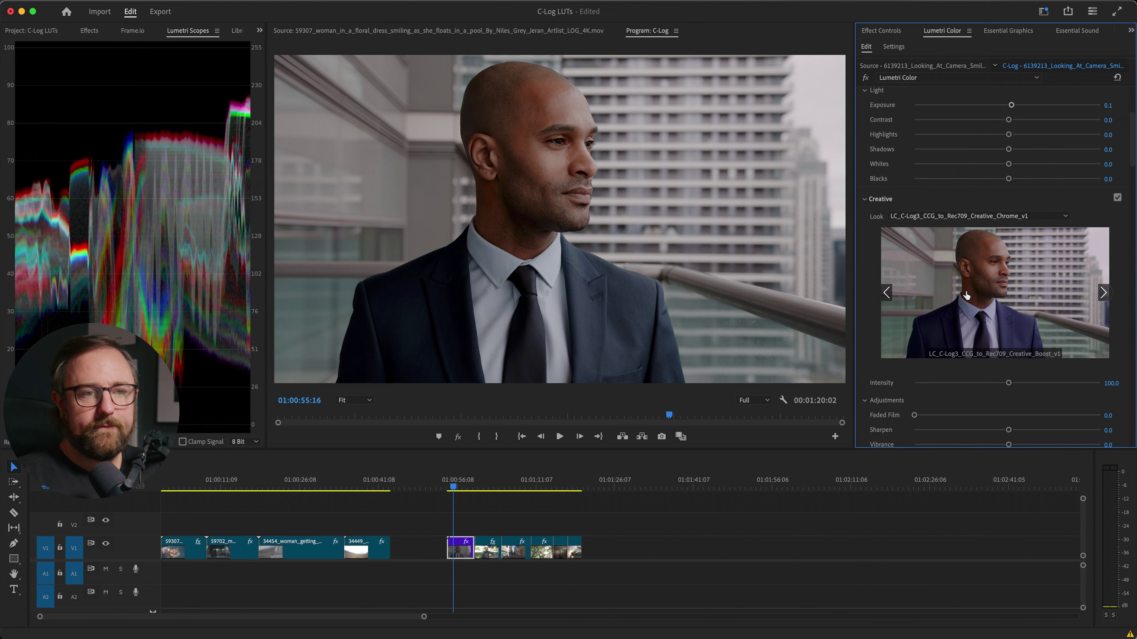
pyautogui.click(887, 292)
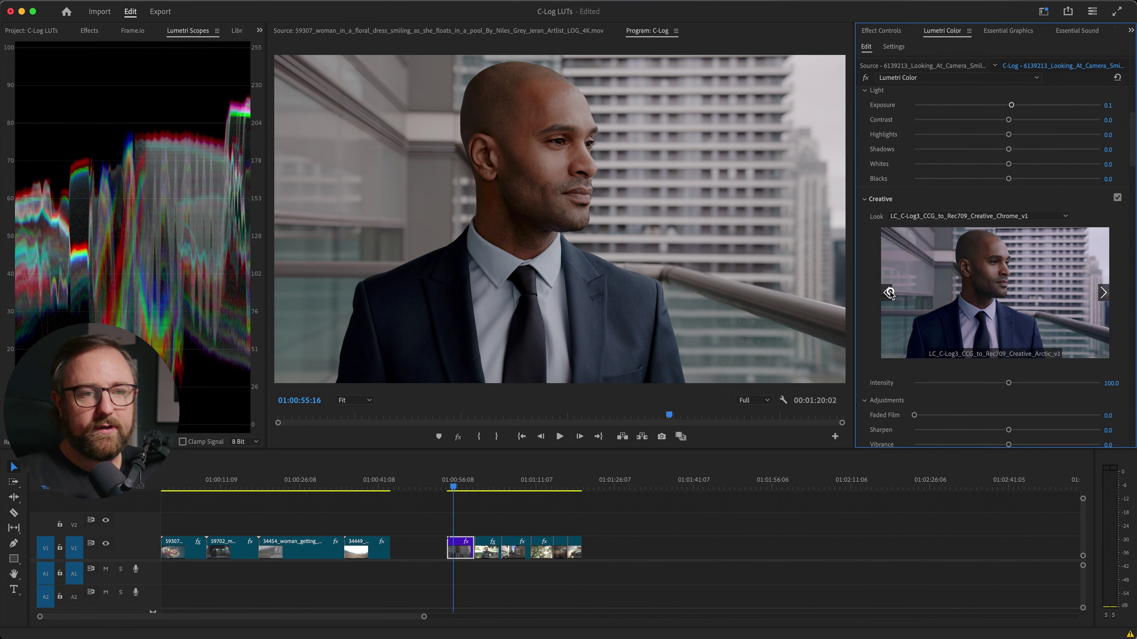
pyautogui.click(1009, 281)
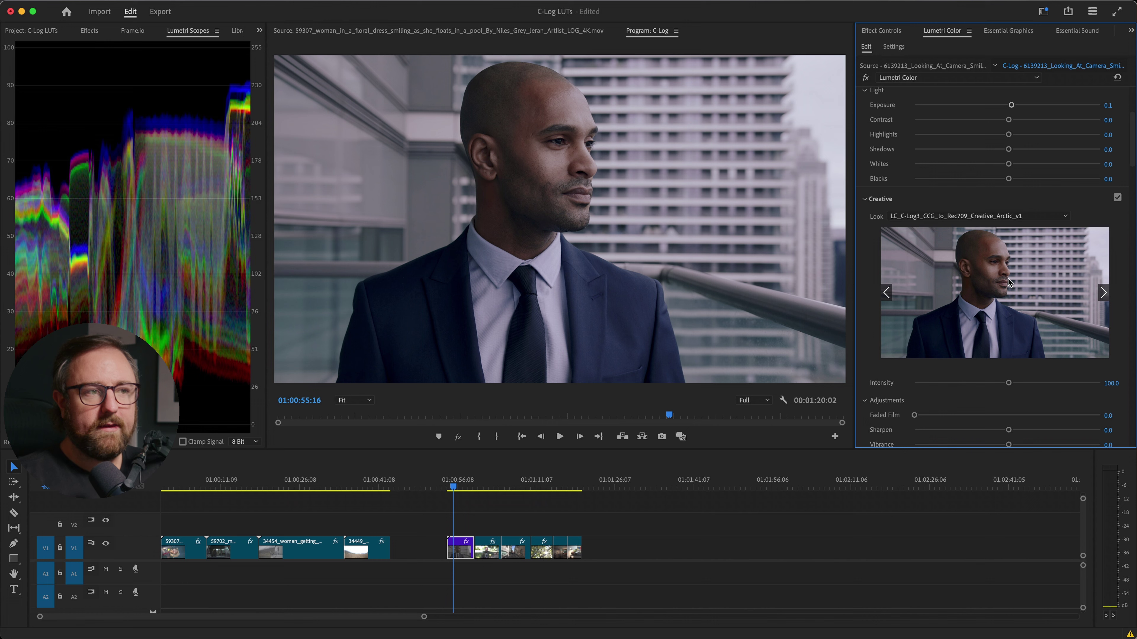
# - Audition the C-Log3 creative looks Lektar, HighlightBoost and VeryNice on the suited man's clip
pyautogui.click(994, 217)
pyautogui.scroll(-15, 999, 366)
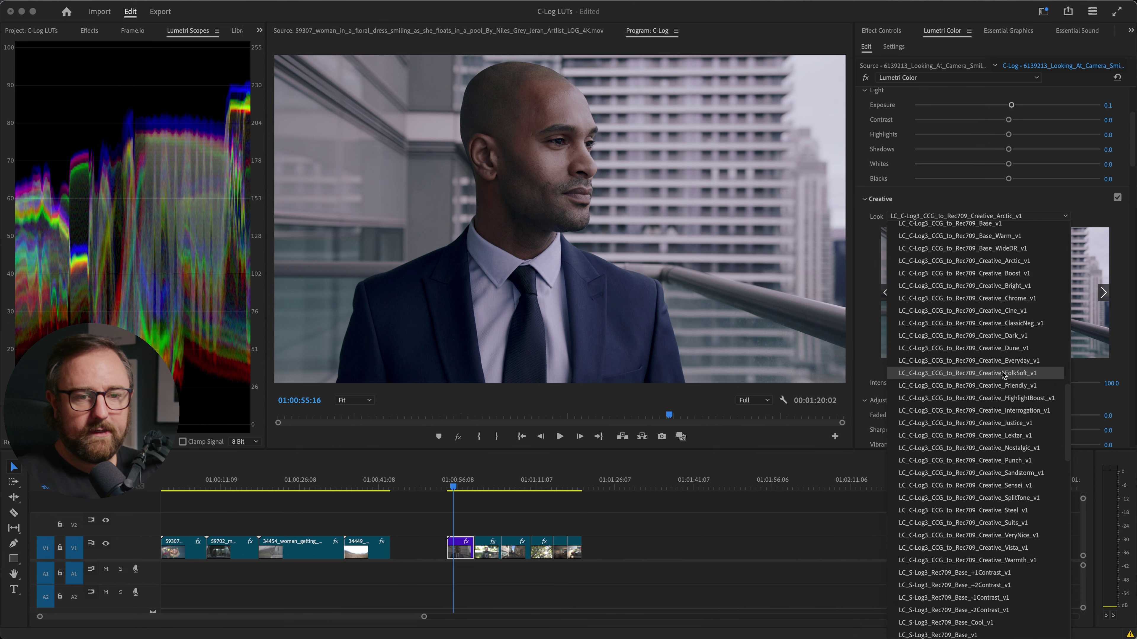
pyautogui.click(1032, 436)
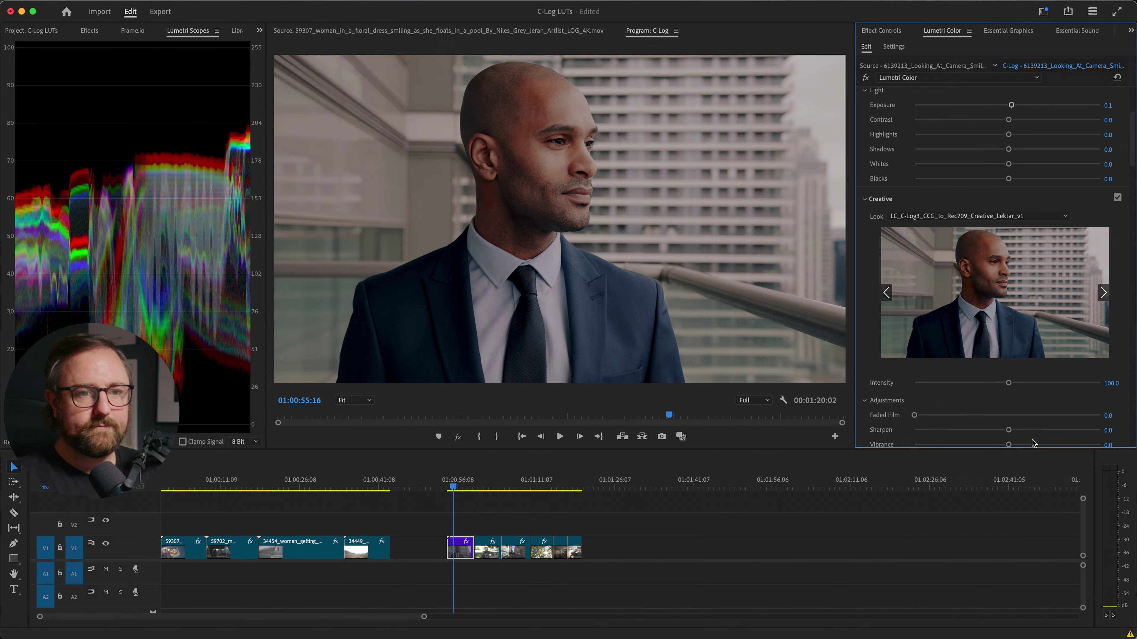
pyautogui.click(1013, 216)
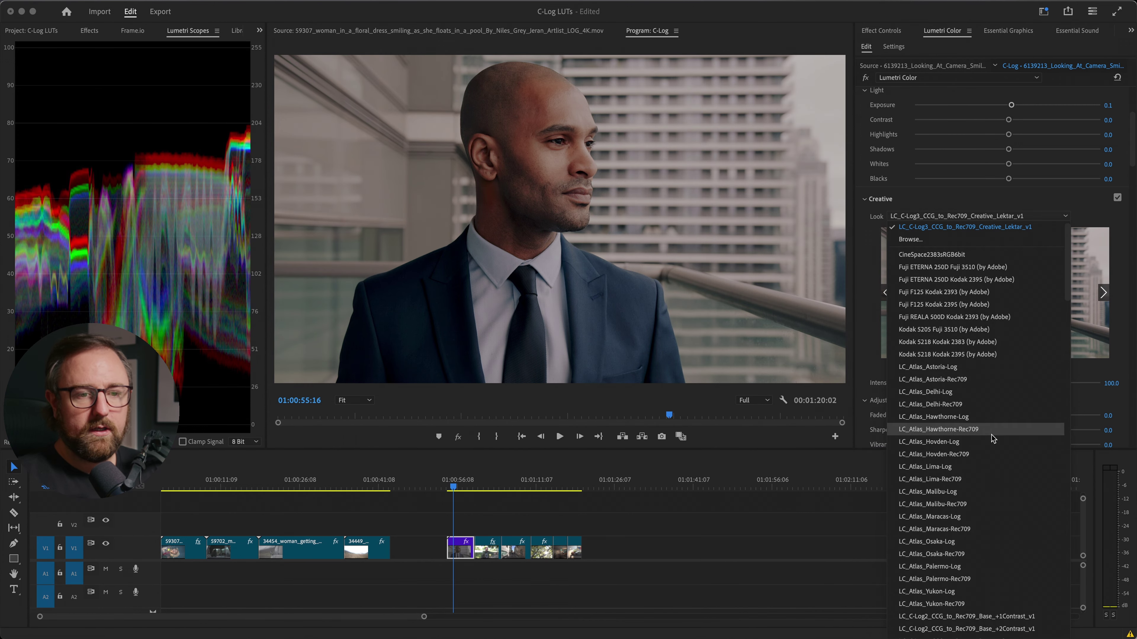
pyautogui.scroll(-10, 992, 438)
pyautogui.scroll(-8, 992, 438)
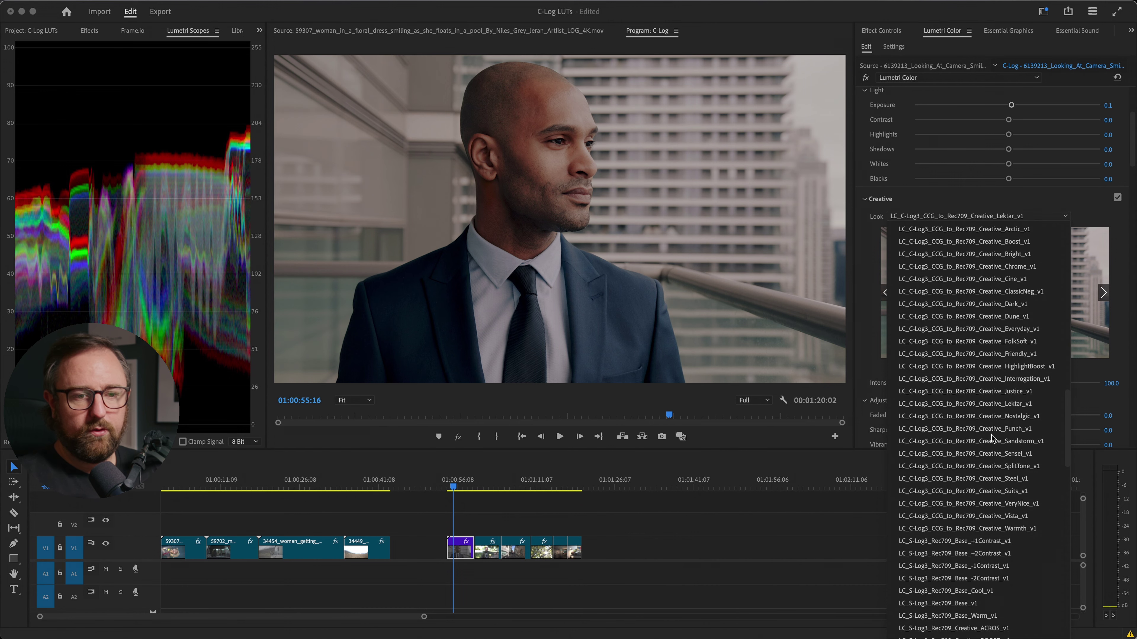
pyautogui.click(1021, 367)
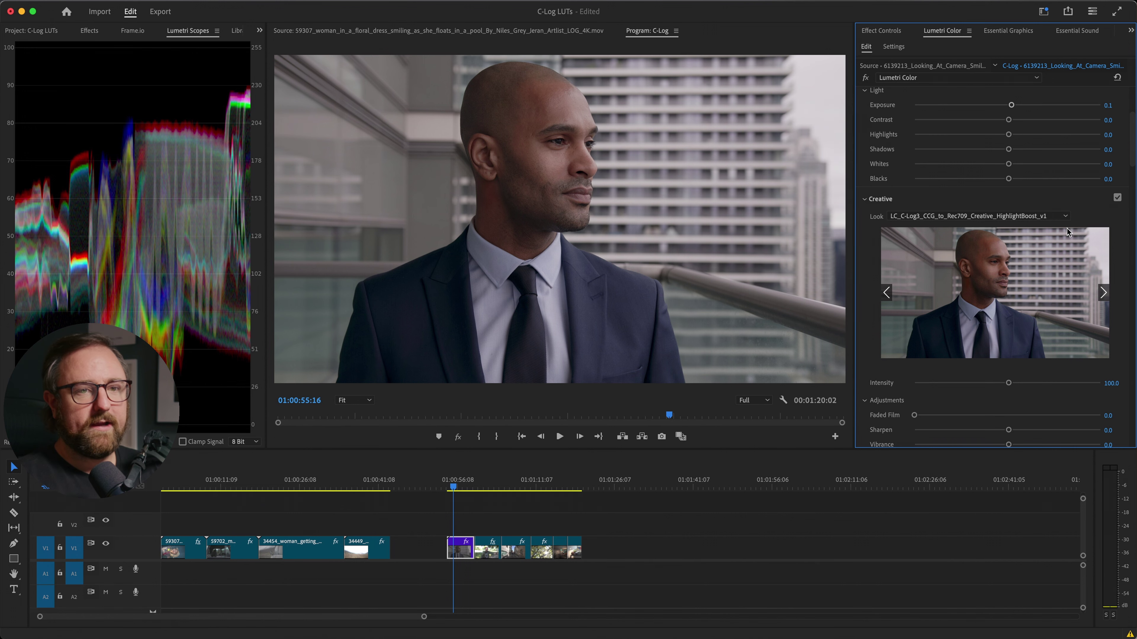
pyautogui.click(1053, 218)
pyautogui.scroll(-10, 998, 457)
pyautogui.click(1025, 478)
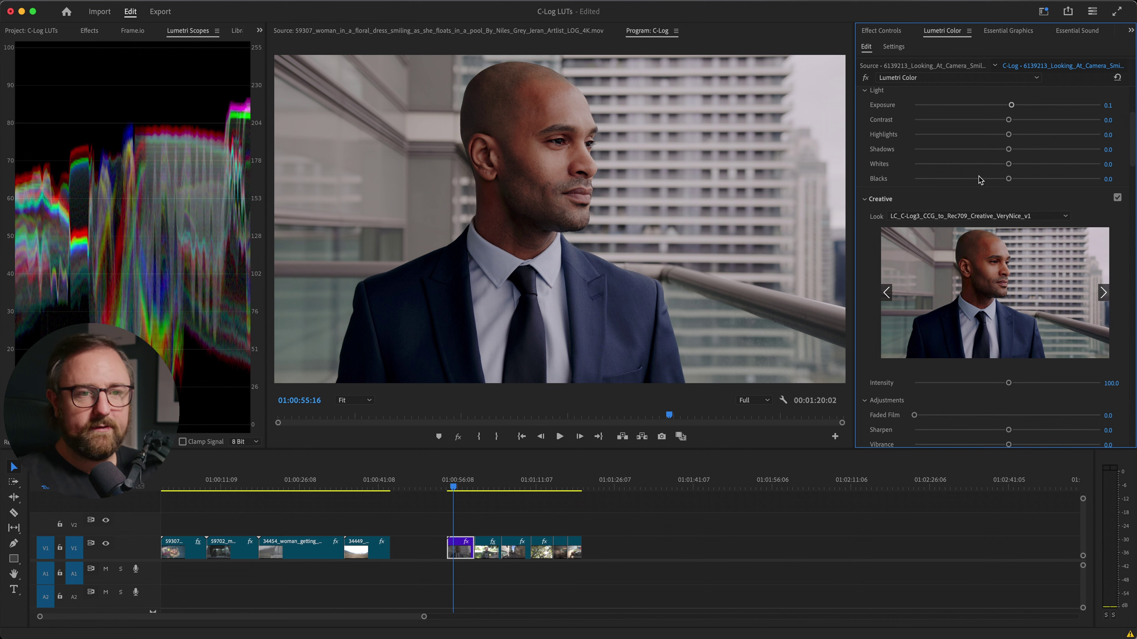
# - Change the suited man's clip to the LC_C-Log3_CCG_to_Rec709_Creative_Cine_v1 look
pyautogui.click(993, 214)
pyautogui.scroll(-10, 981, 371)
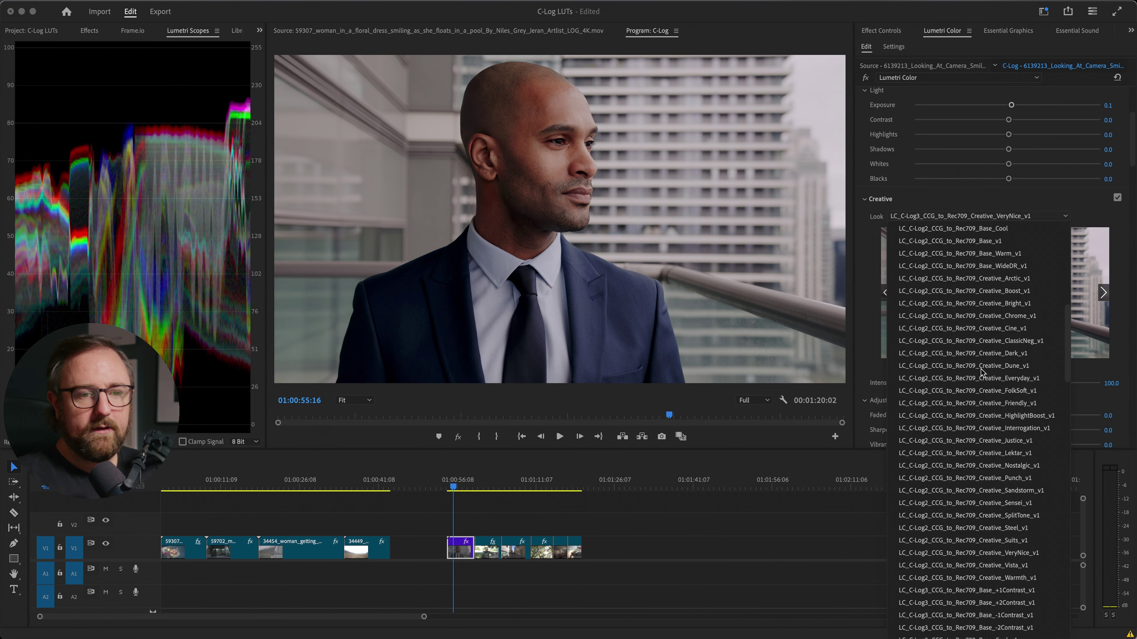
pyautogui.scroll(-3, 981, 371)
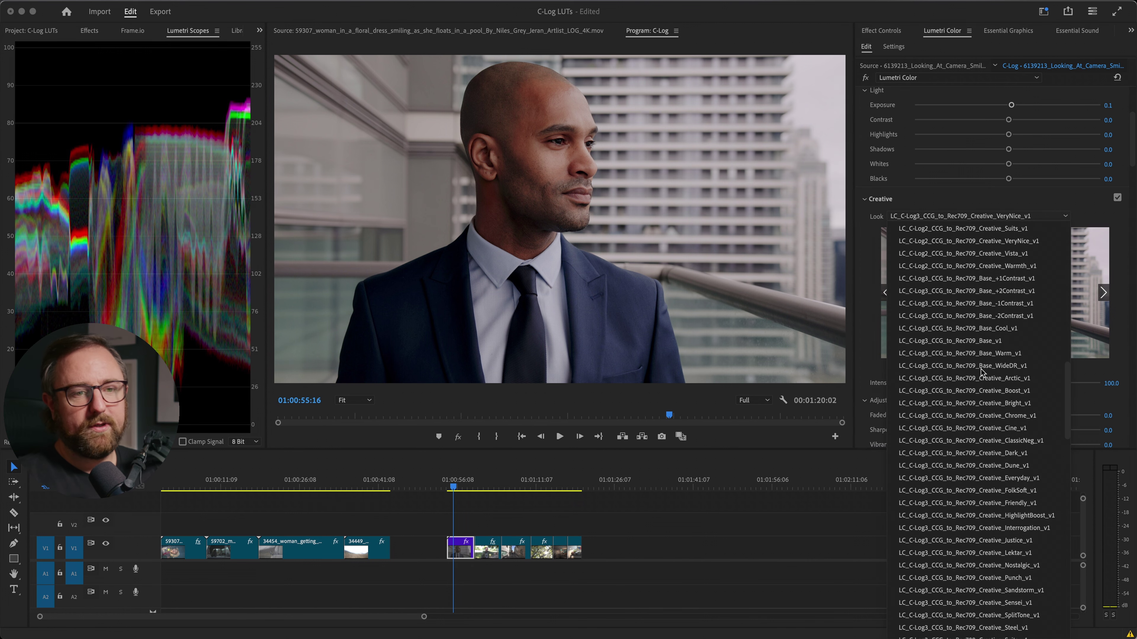
pyautogui.click(1014, 394)
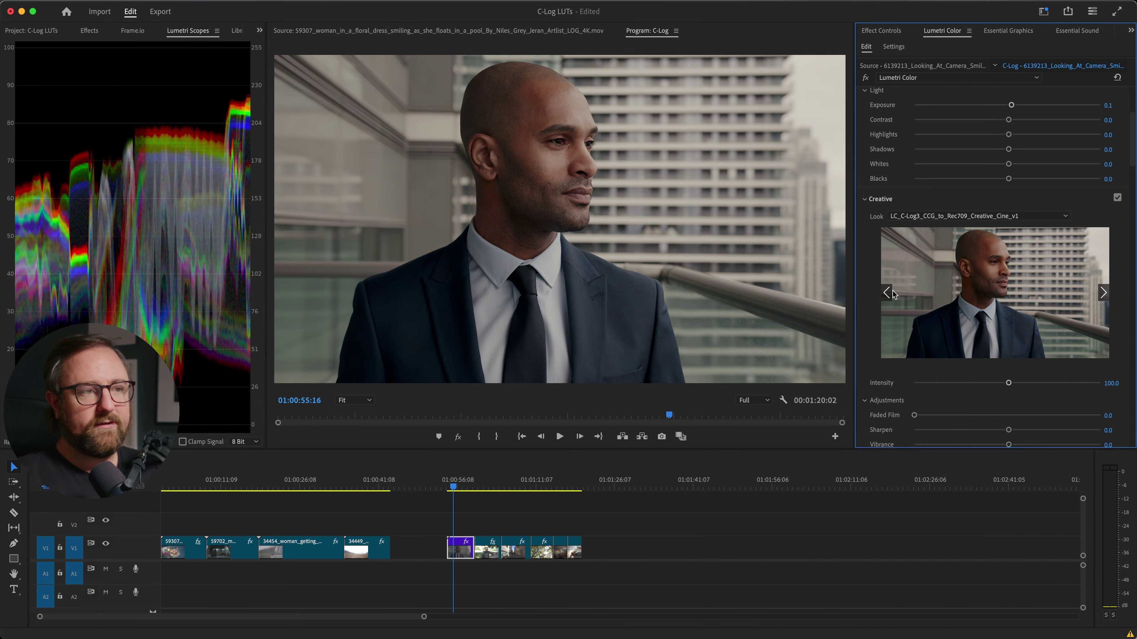
# - Set the suited man's clip to exposure 0.2 and saturation 90.5 under the Cine look, keeping highlights at 0.0
pyautogui.scroll(3, 901, 168)
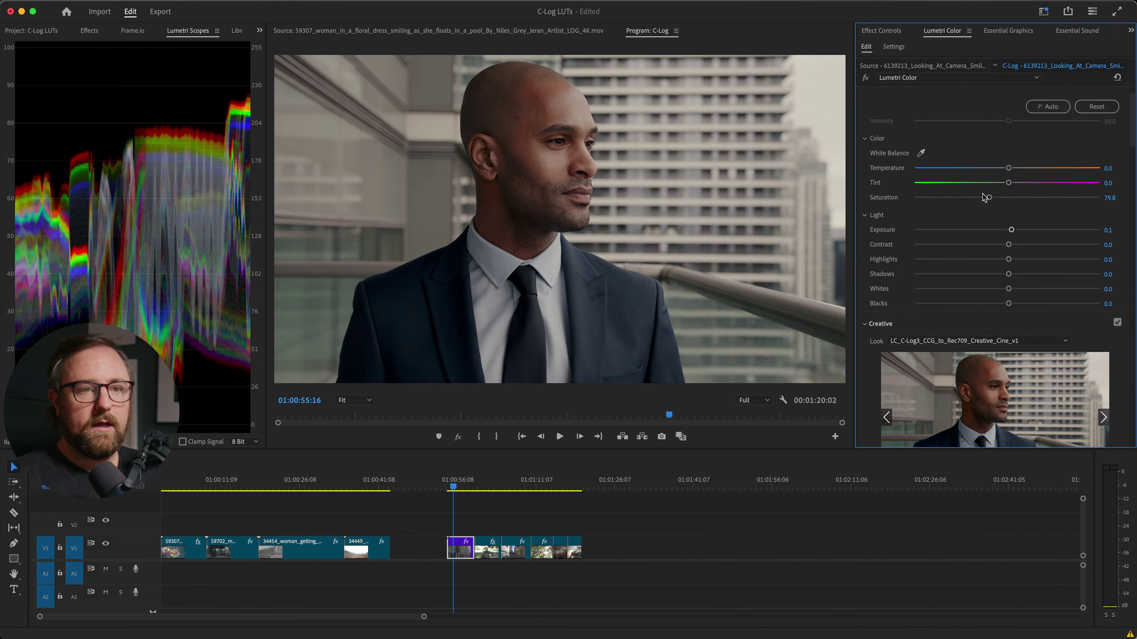
pyautogui.moveTo(1013, 230); pyautogui.dragTo(1011, 230)
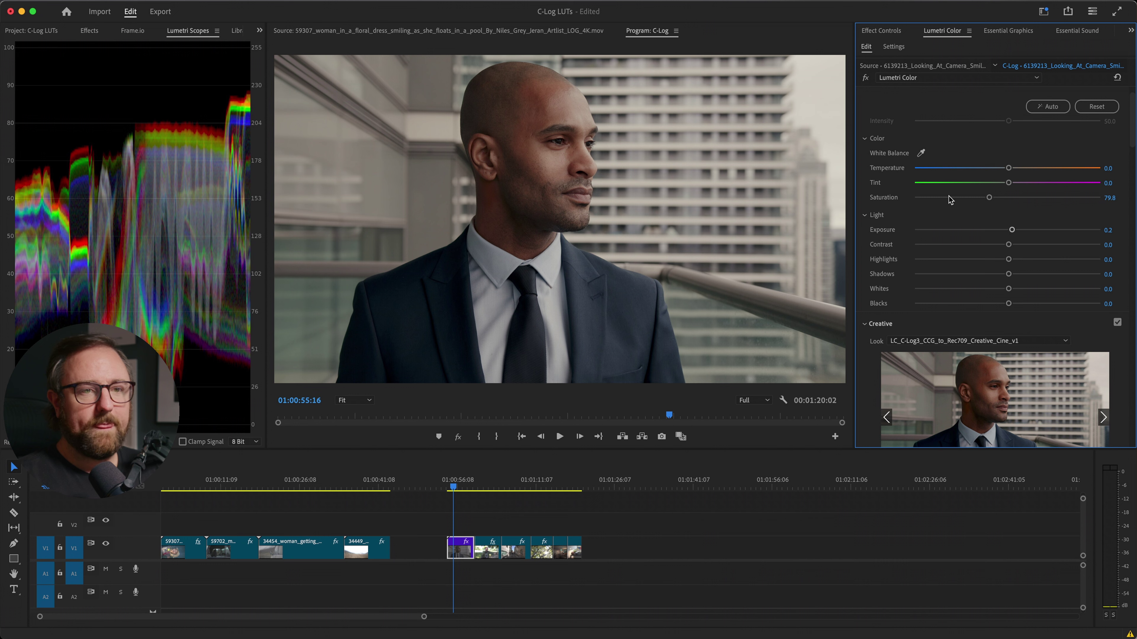
pyautogui.doubleClick(985, 197)
pyautogui.moveTo(1008, 197); pyautogui.dragTo(998, 198)
pyautogui.moveTo(1009, 259); pyautogui.dragTo(1006, 263)
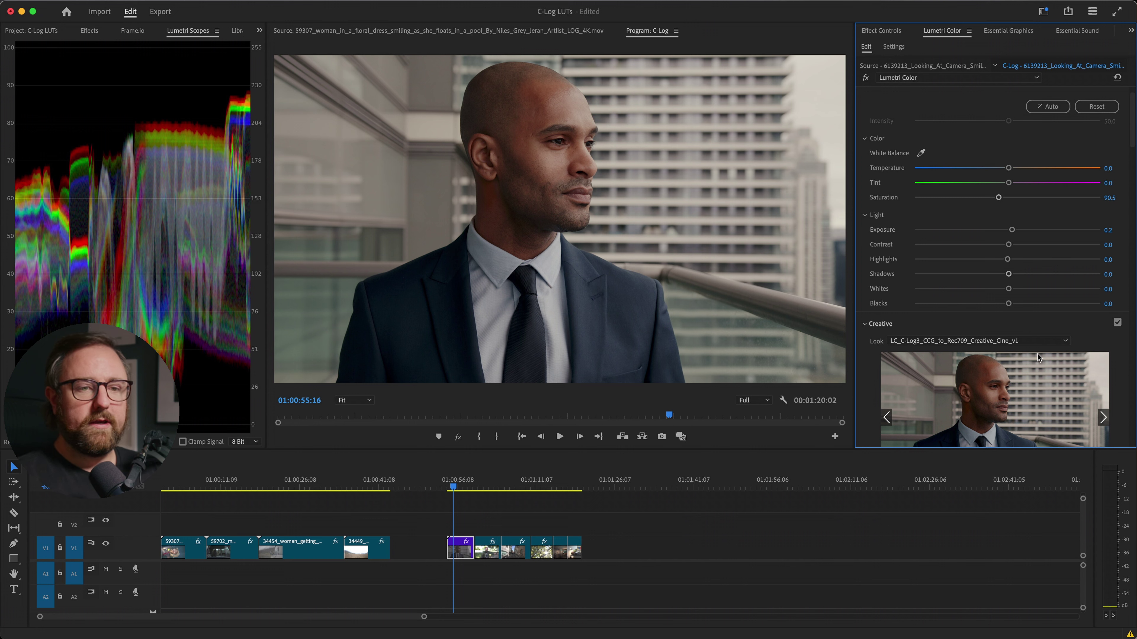
# - Switch the look to LC_C-Log3_CCG_to_Rec709_Base_v1 and reset exposure to 0.0 and saturation to 100.0
pyautogui.click(1043, 344)
pyautogui.scroll(-5, 980, 242)
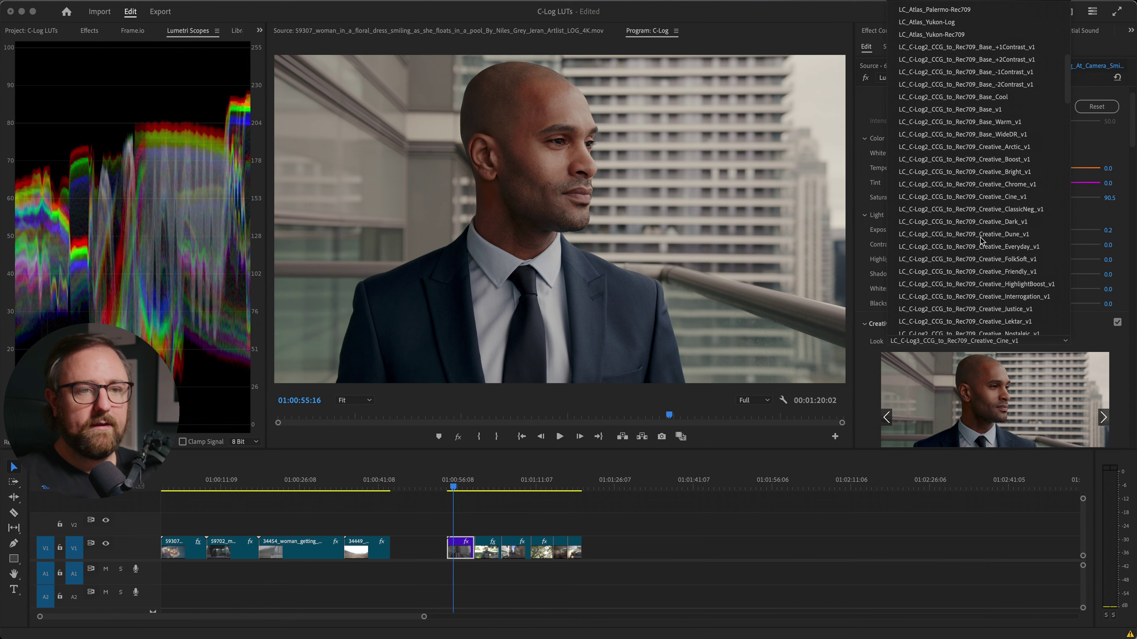
pyautogui.scroll(-2, 980, 242)
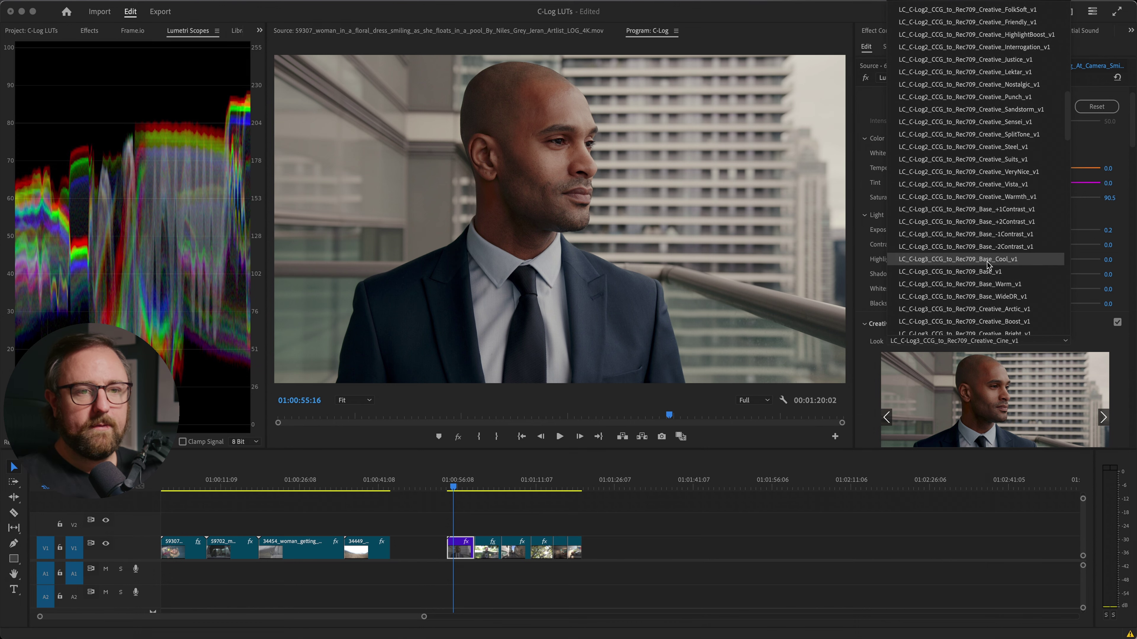
pyautogui.click(987, 271)
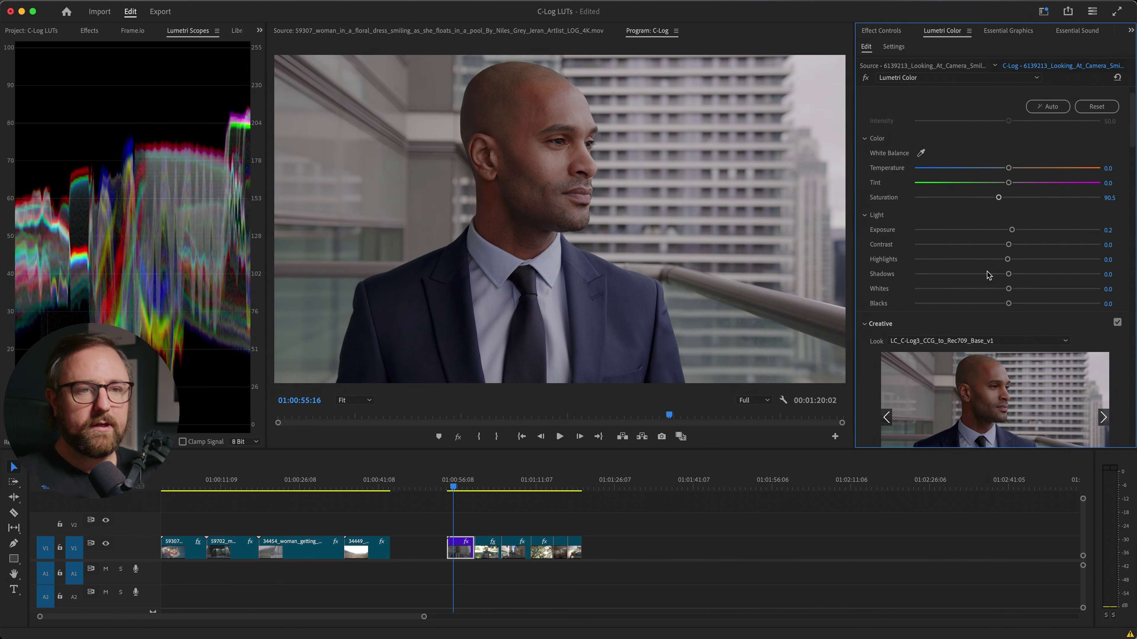
pyautogui.doubleClick(924, 230)
pyautogui.doubleClick(924, 198)
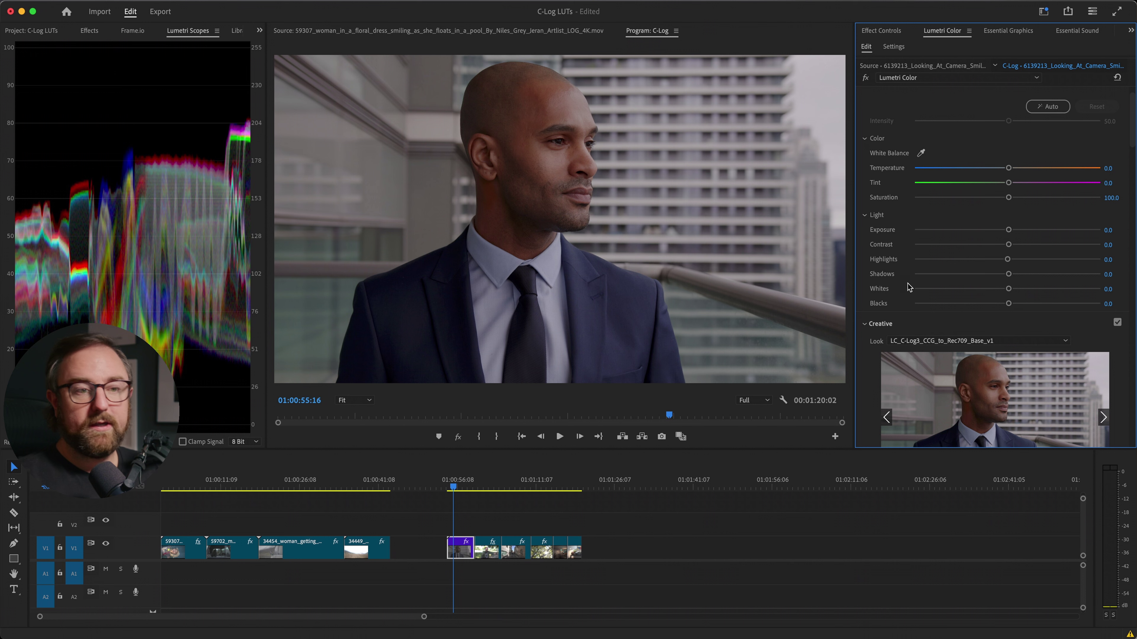